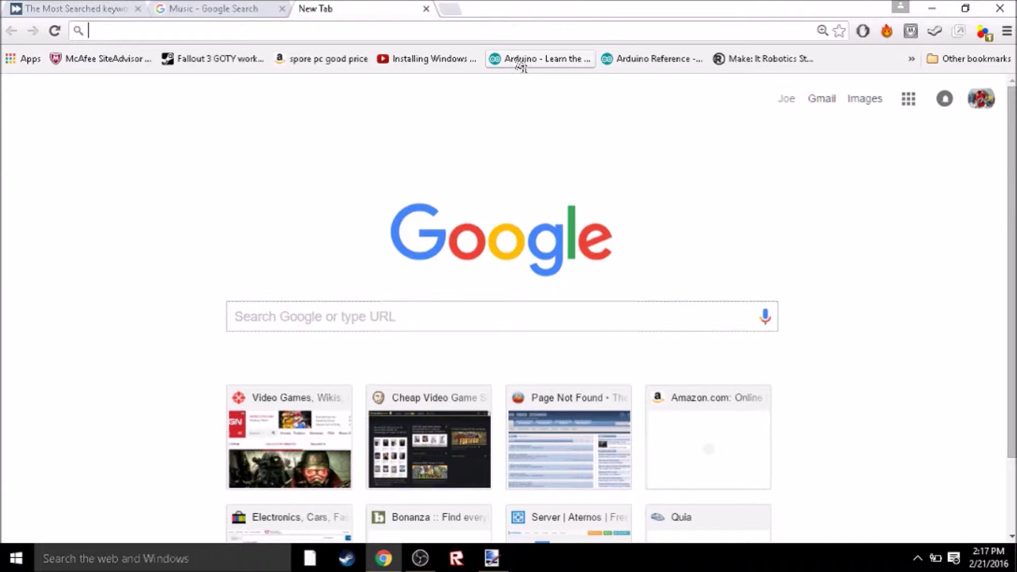
# Search Google for "steve head" and open the image results
pyautogui.write('head')
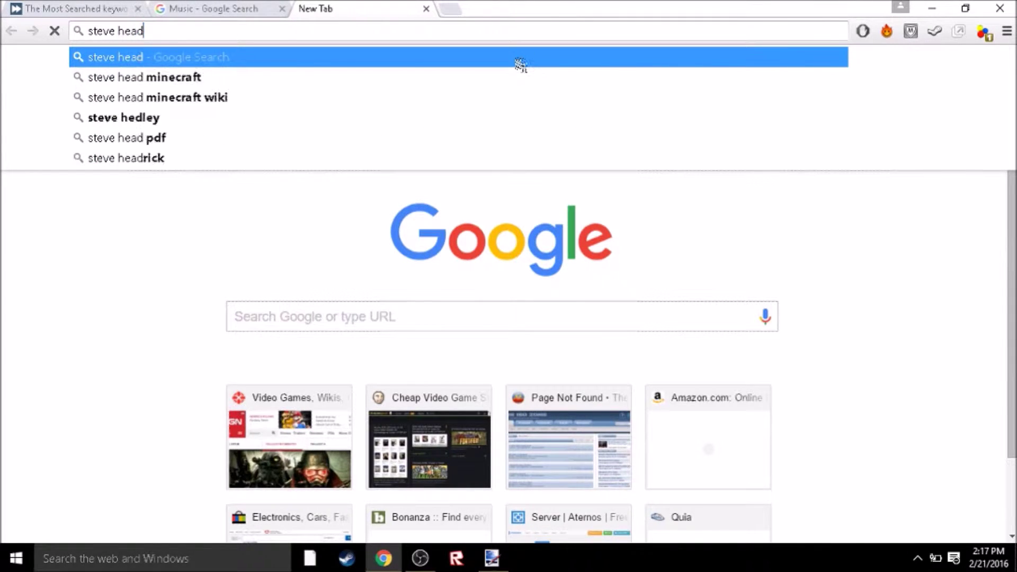
pyautogui.press('Return')
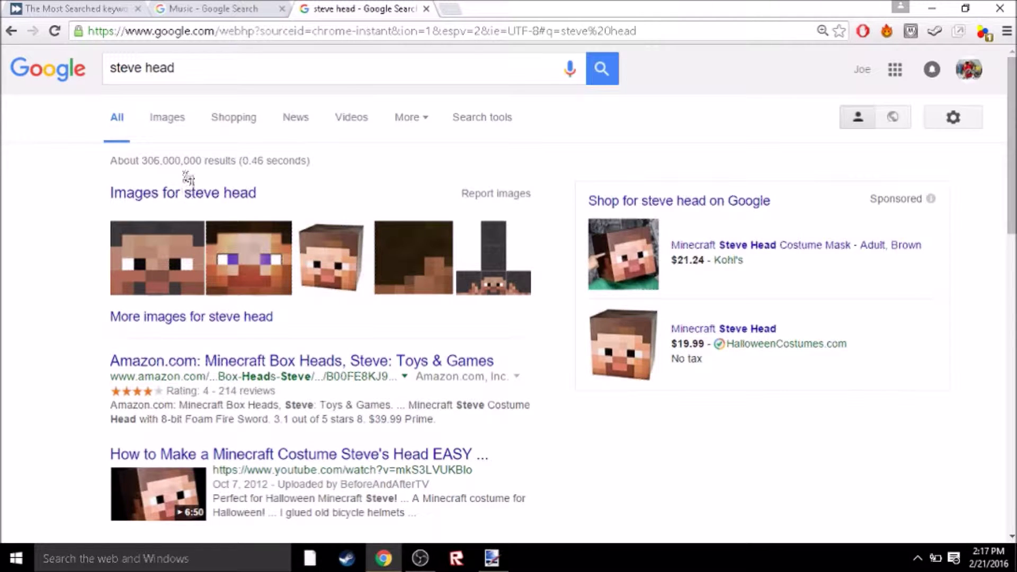
pyautogui.click(178, 254)
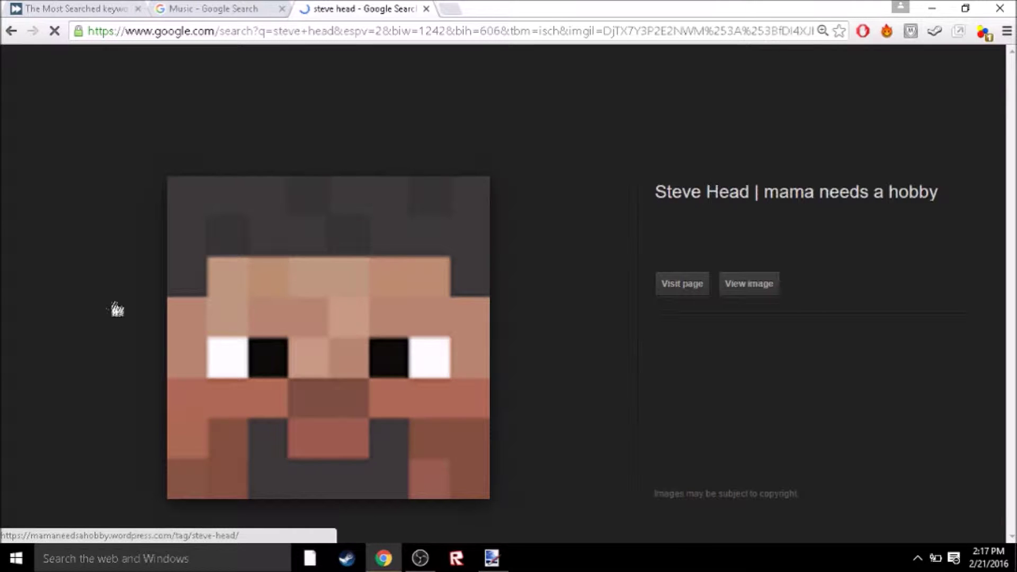
pyautogui.click(11, 32)
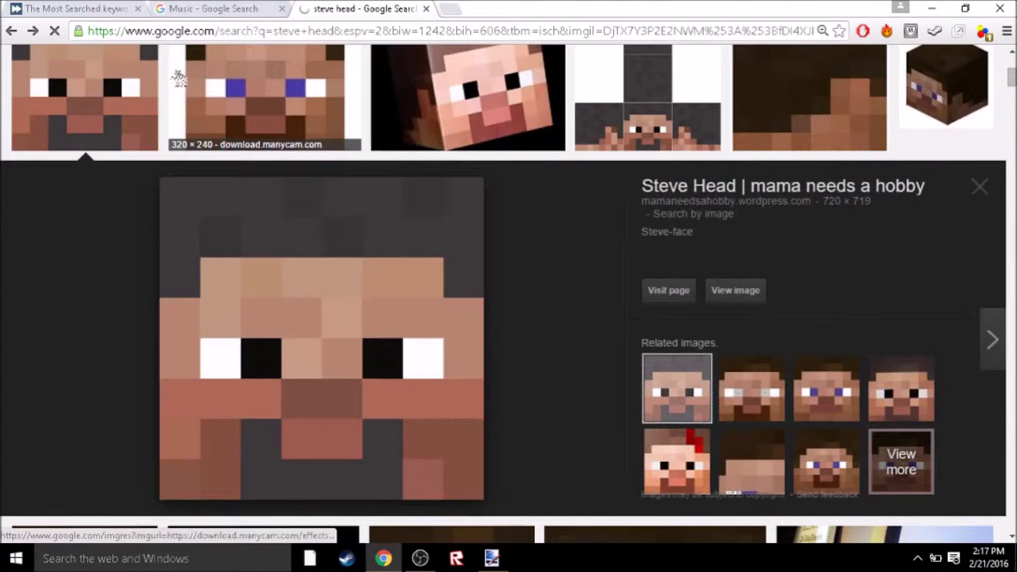
pyautogui.click(11, 30)
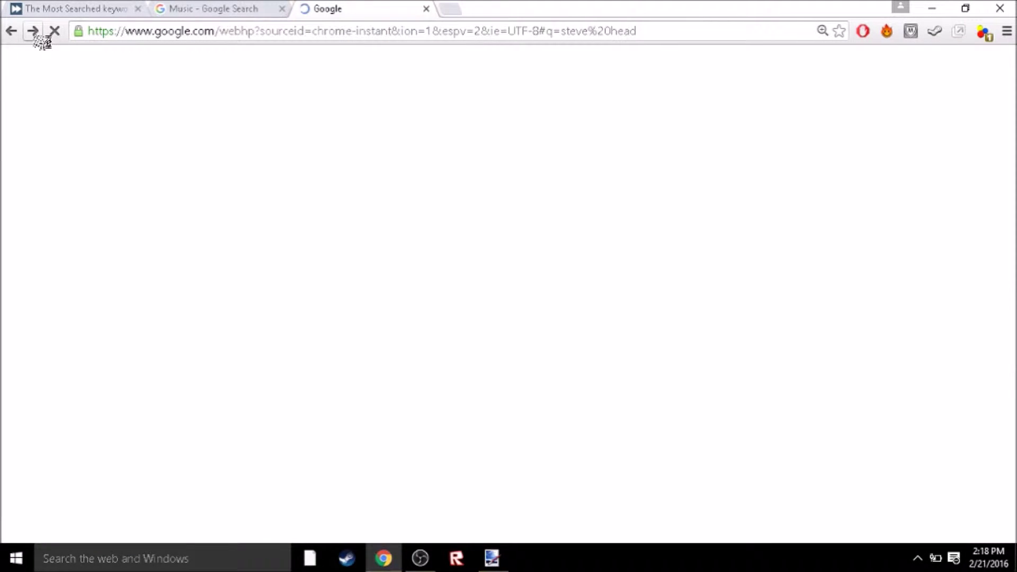
pyautogui.click(33, 31)
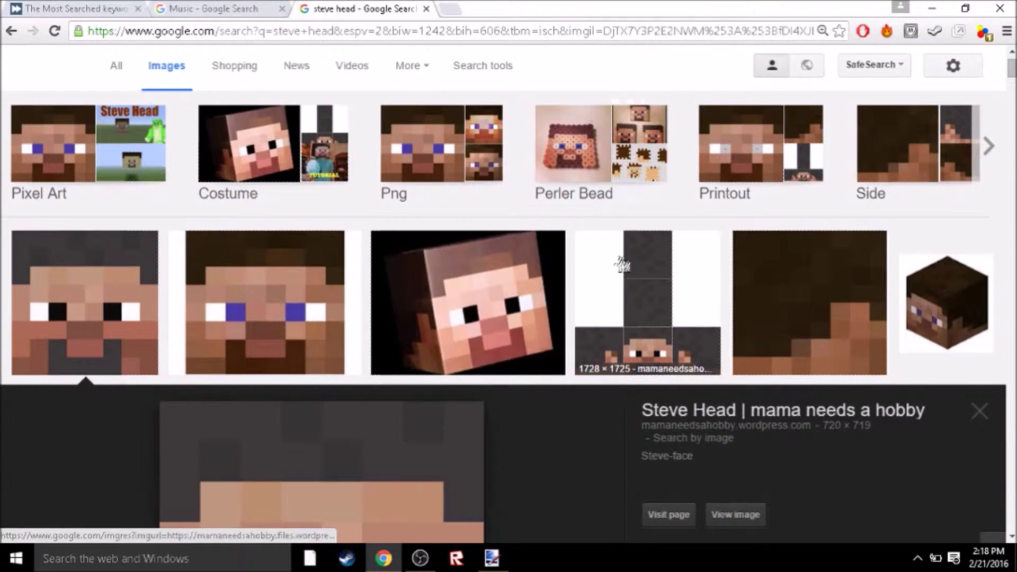
# Browse the "steve head" image results for a suitable front-facing Minecraft face
pyautogui.scroll(-10, 622, 264)
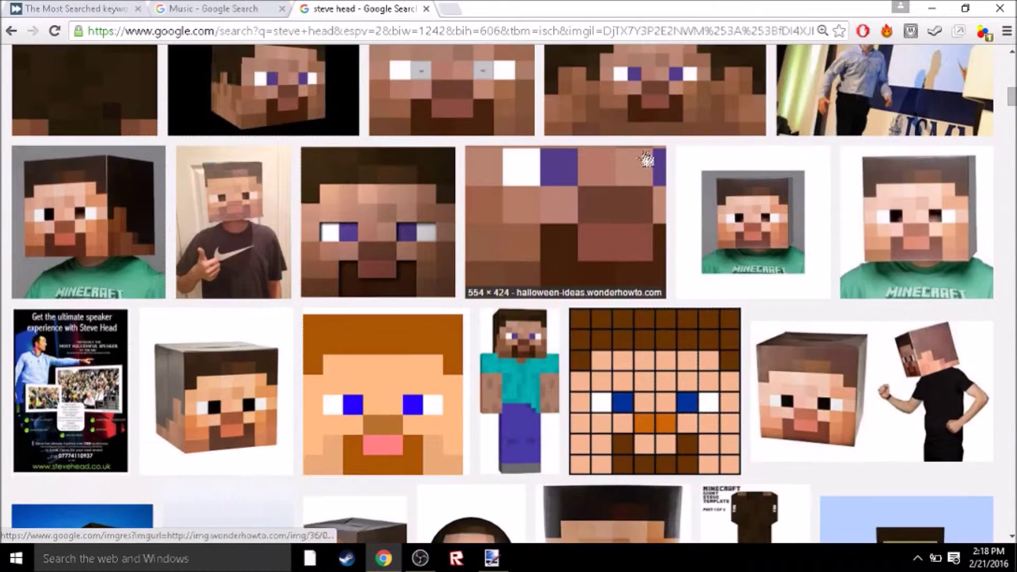
pyautogui.scroll(-5, 646, 159)
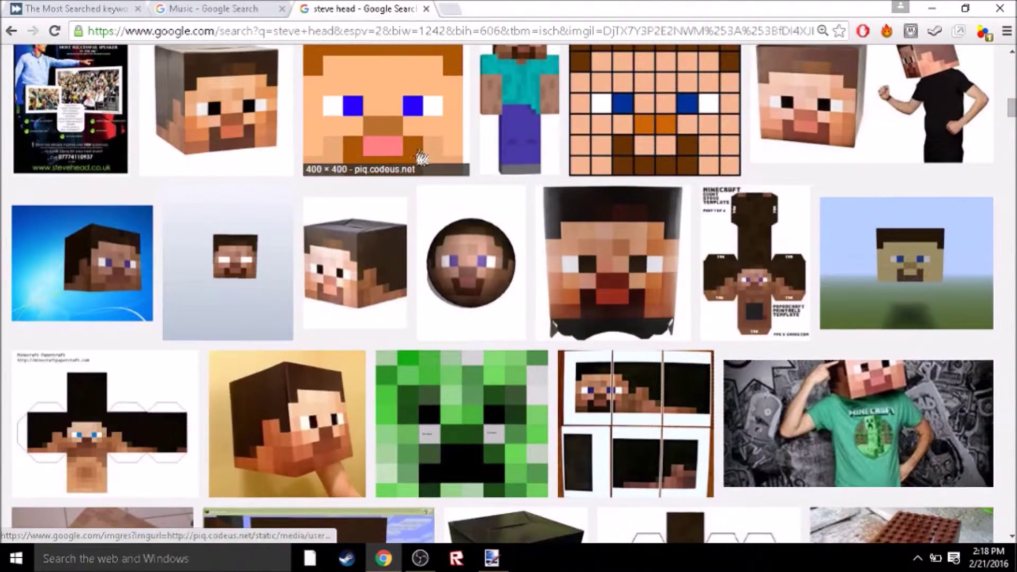
pyautogui.scroll(-15, 421, 156)
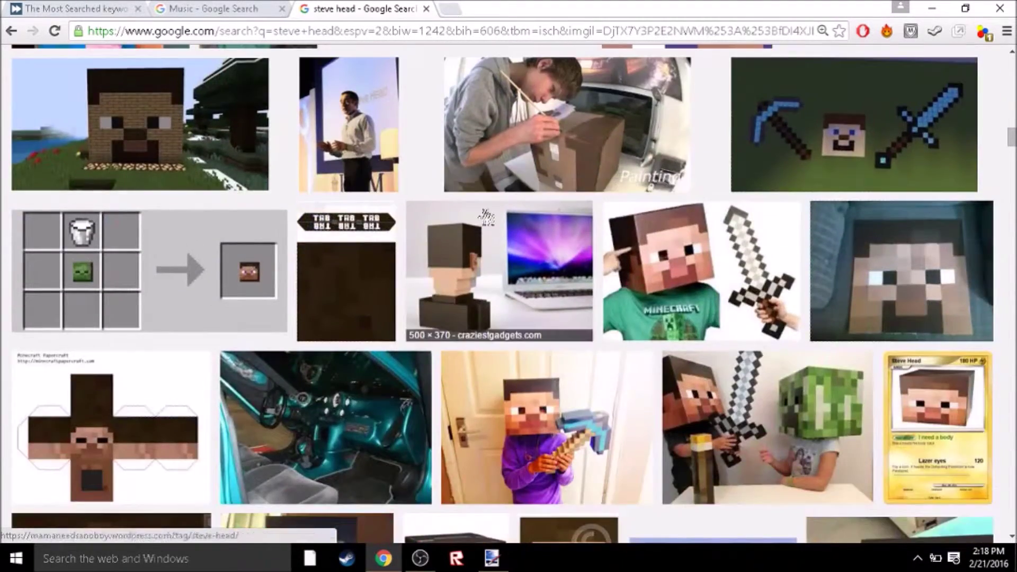
pyautogui.scroll(-7, 486, 218)
pyautogui.scroll(-1, 122, 251)
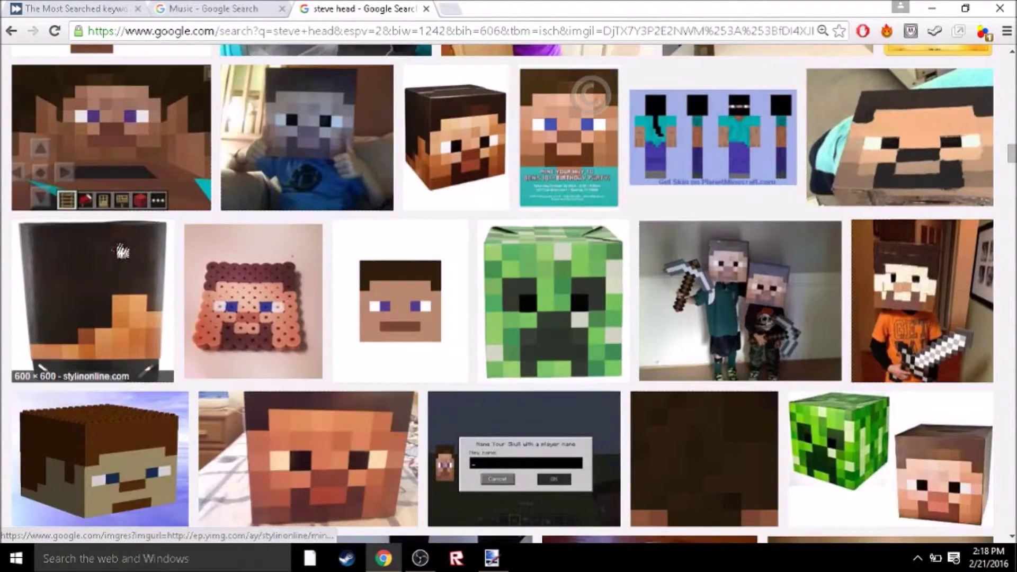
pyautogui.scroll(-3, 229, 267)
pyautogui.scroll(-6, 129, 212)
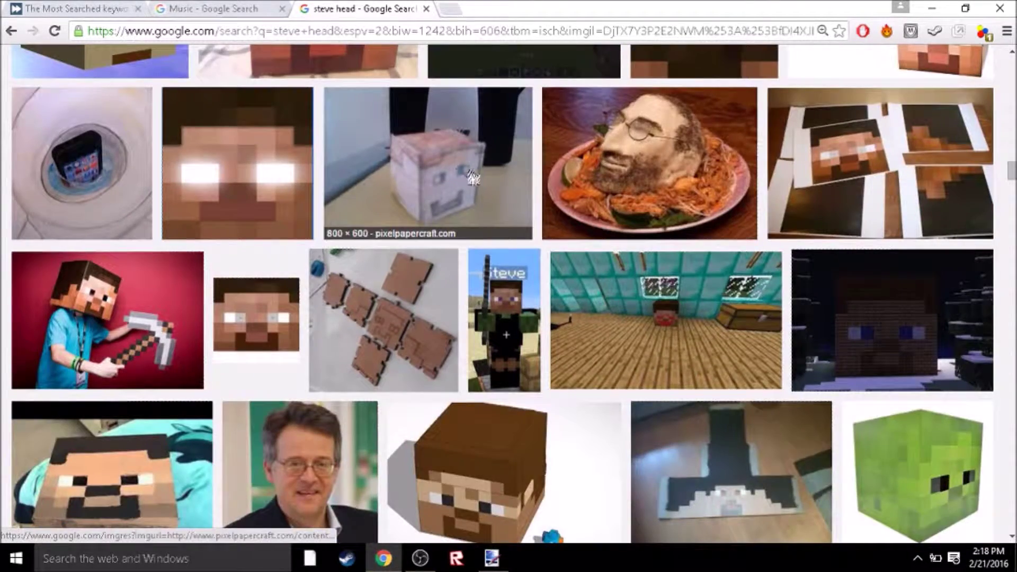
pyautogui.scroll(-3, 377, 199)
pyautogui.scroll(-3, 378, 198)
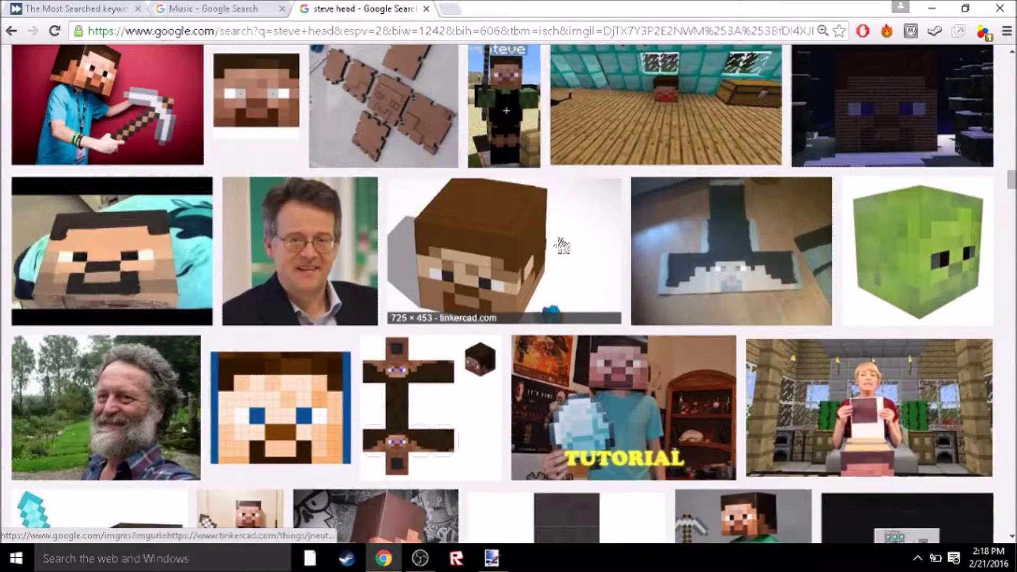
pyautogui.scroll(-5, 563, 245)
pyautogui.scroll(-3, 563, 245)
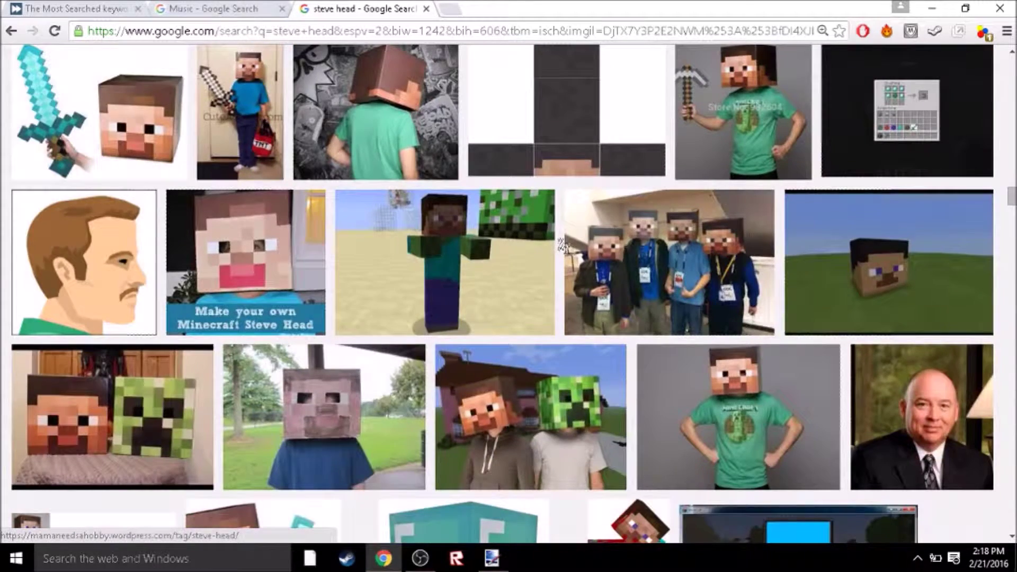
pyautogui.scroll(-5, 563, 245)
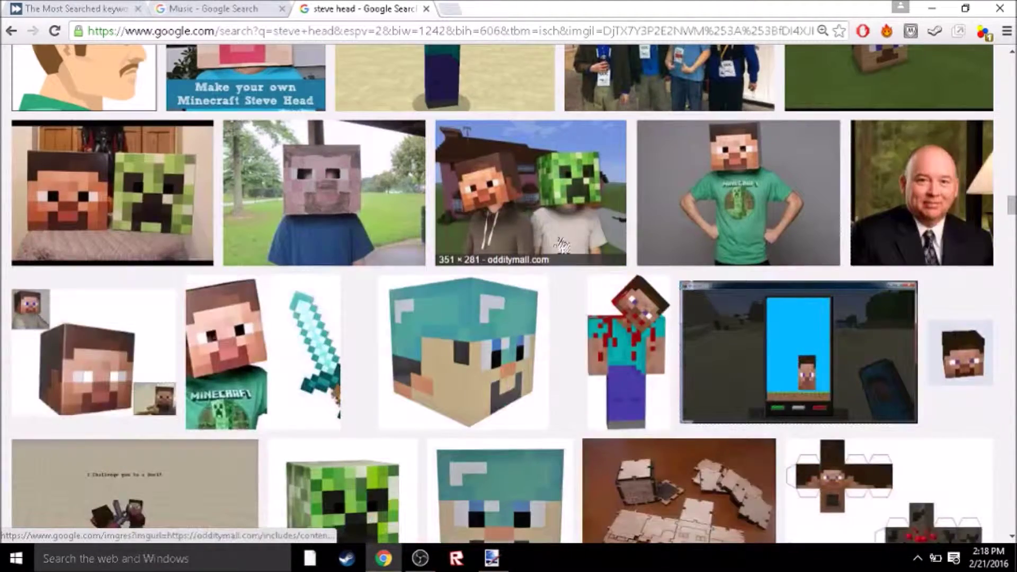
pyautogui.scroll(-3, 563, 245)
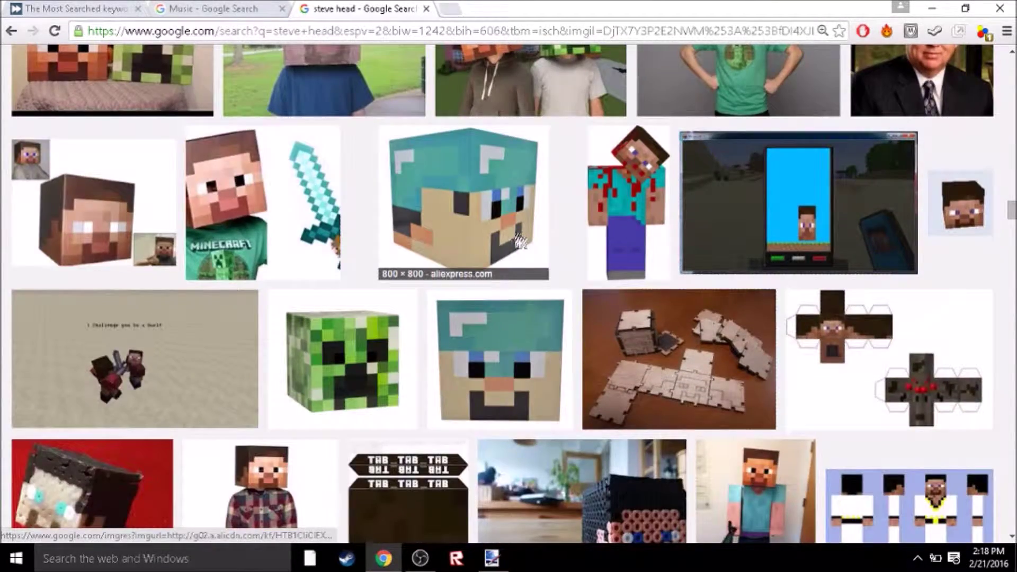
pyautogui.scroll(-5, 520, 243)
pyautogui.scroll(-5, 524, 245)
pyautogui.scroll(-3, 527, 248)
pyautogui.scroll(-10, 159, 347)
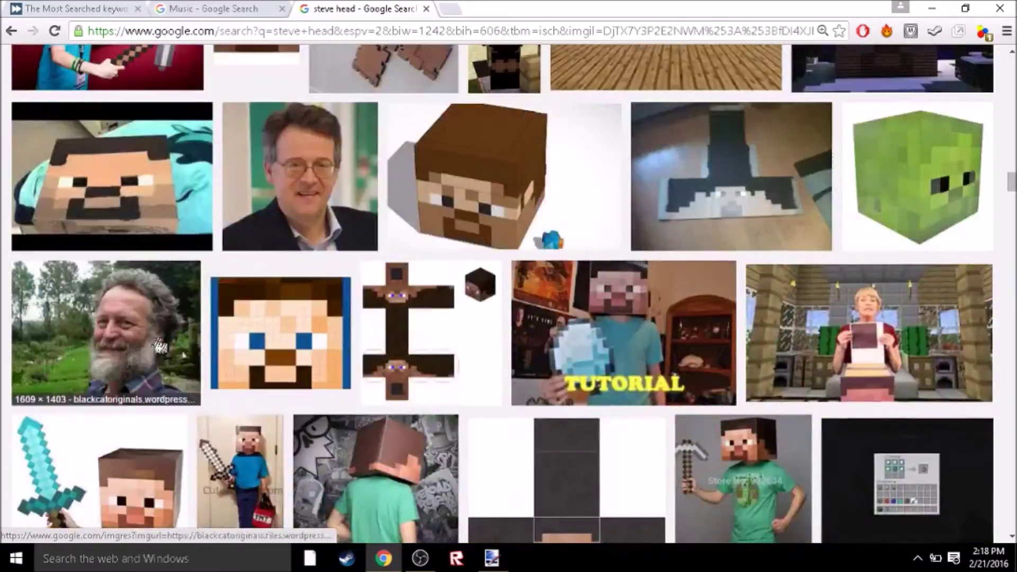
pyautogui.scroll(-15, 159, 347)
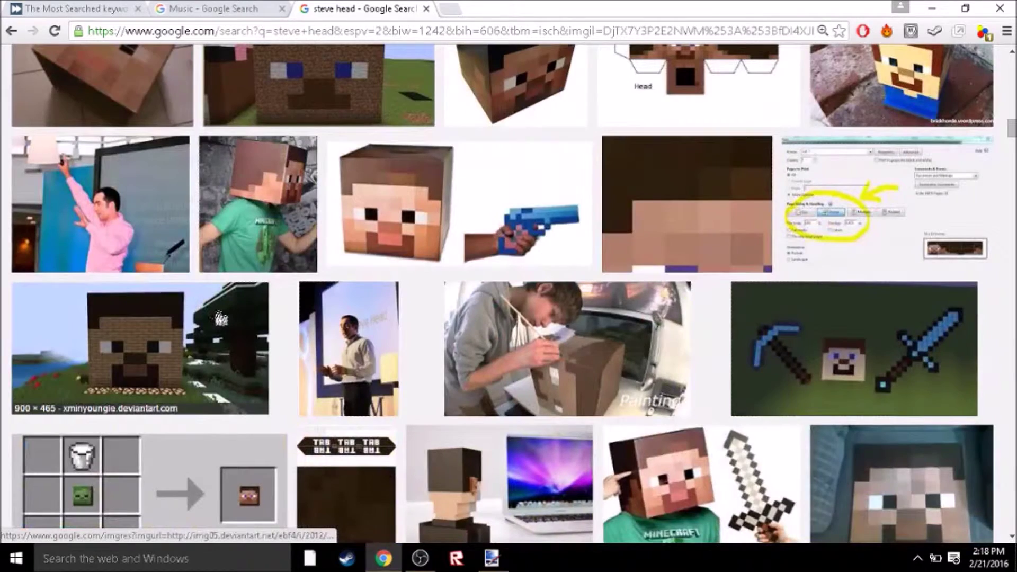
pyautogui.scroll(-10, 221, 318)
pyautogui.click(222, 315)
pyautogui.scroll(-7, 221, 318)
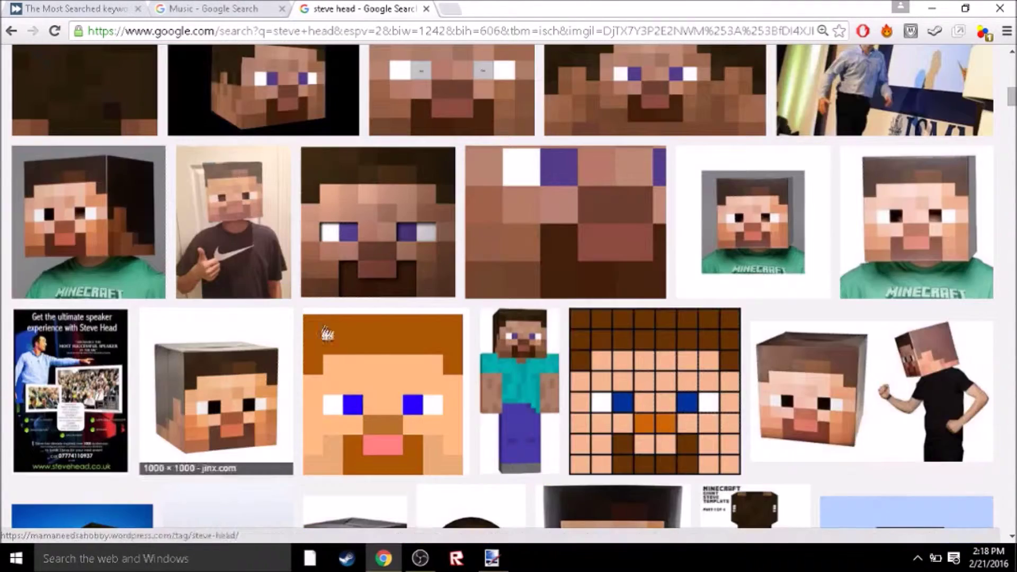
# Copy the "steve head - ROBLOX" image and paste it onto Layer 2 of the untitled image in paint.net
pyautogui.click(417, 277)
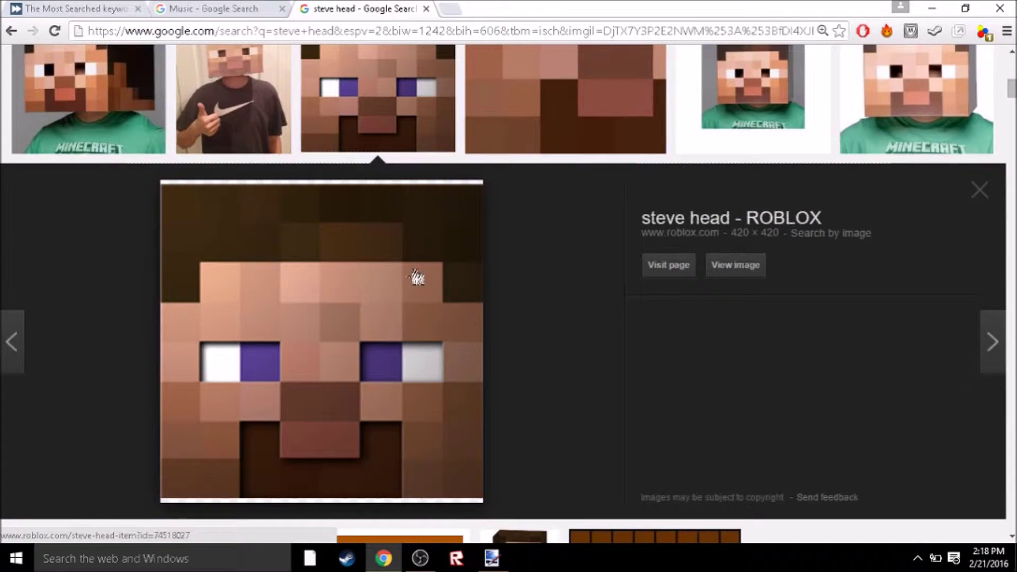
pyautogui.rightClick(354, 316)
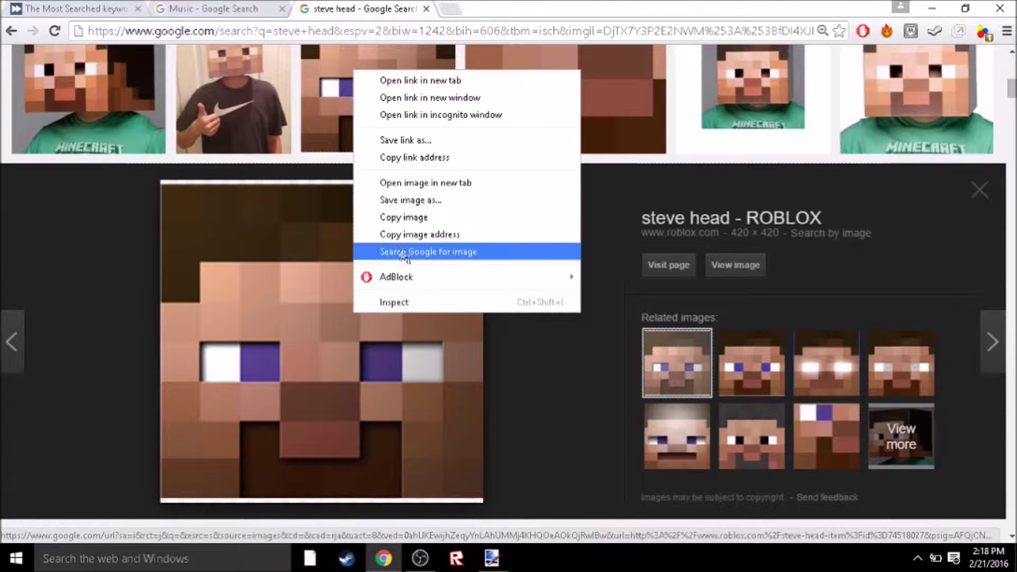
pyautogui.click(402, 216)
pyautogui.click(488, 562)
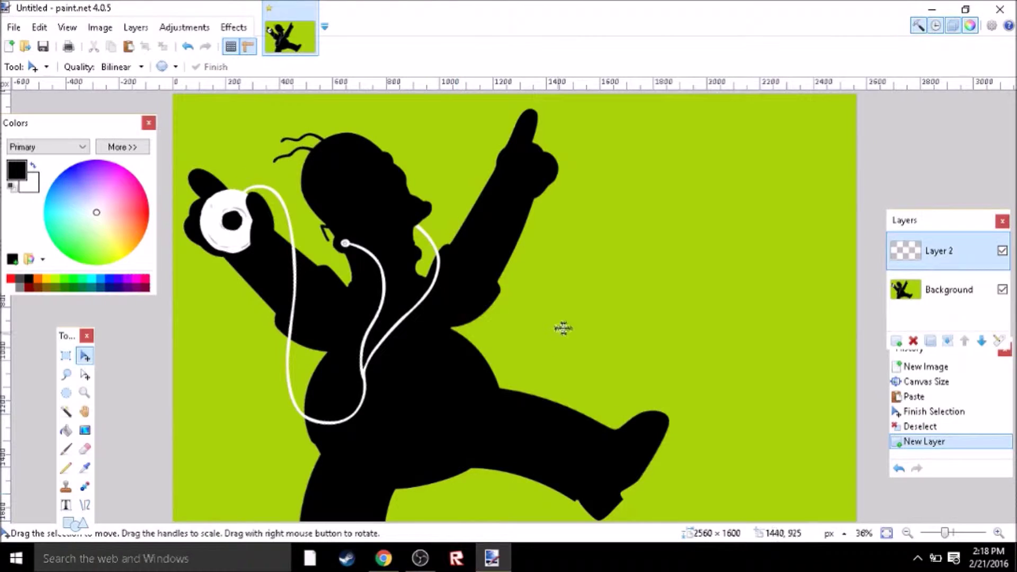
pyautogui.hotkey('ctrl', 'v')
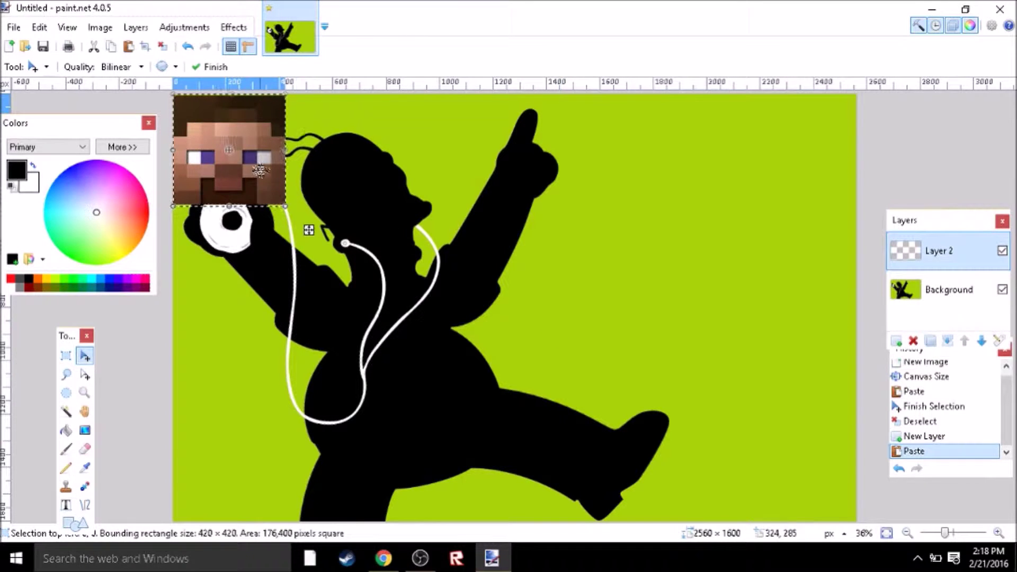
# Move the pasted Steve face over the dancing silhouette's head and enlarge it to about 634 × 551 pixels
pyautogui.moveTo(308, 230); pyautogui.dragTo(478, 253)
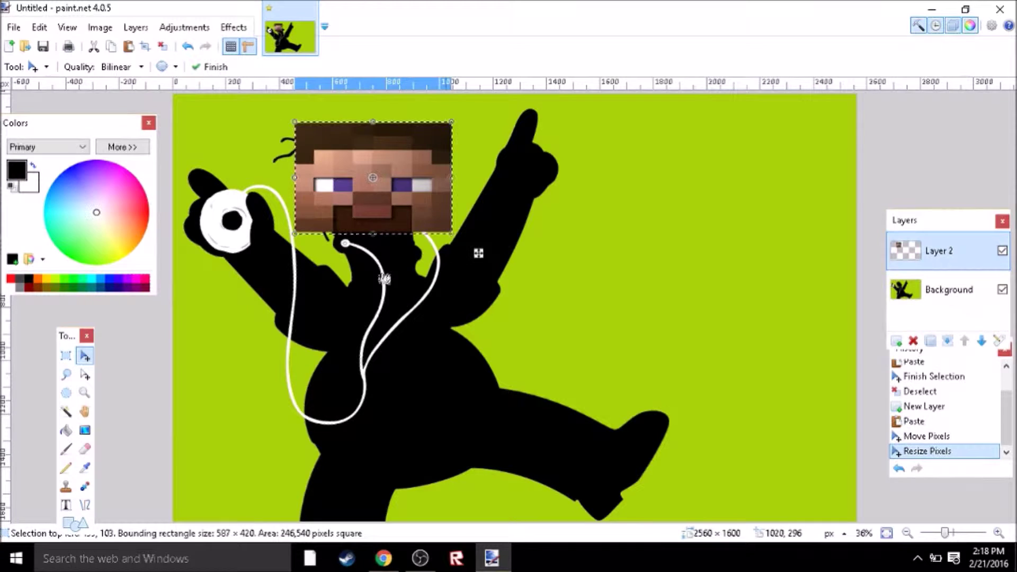
pyautogui.moveTo(373, 233); pyautogui.dragTo(359, 204)
pyautogui.moveTo(411, 183); pyautogui.dragTo(424, 183)
# Rename the Background layer to "Music" and Layer 2 to "Minecraft"
pyautogui.click(948, 301)
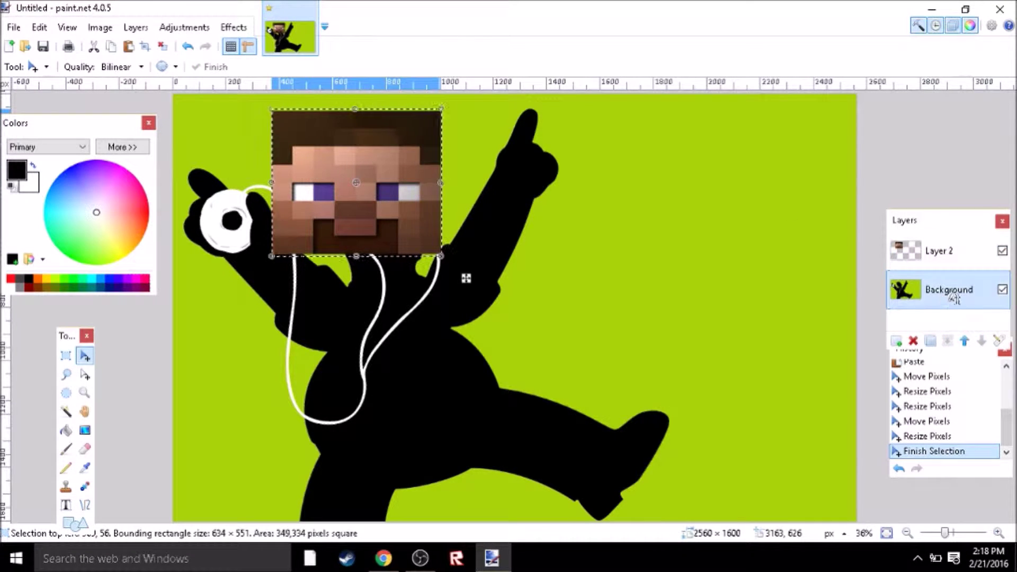
pyautogui.click(1000, 340)
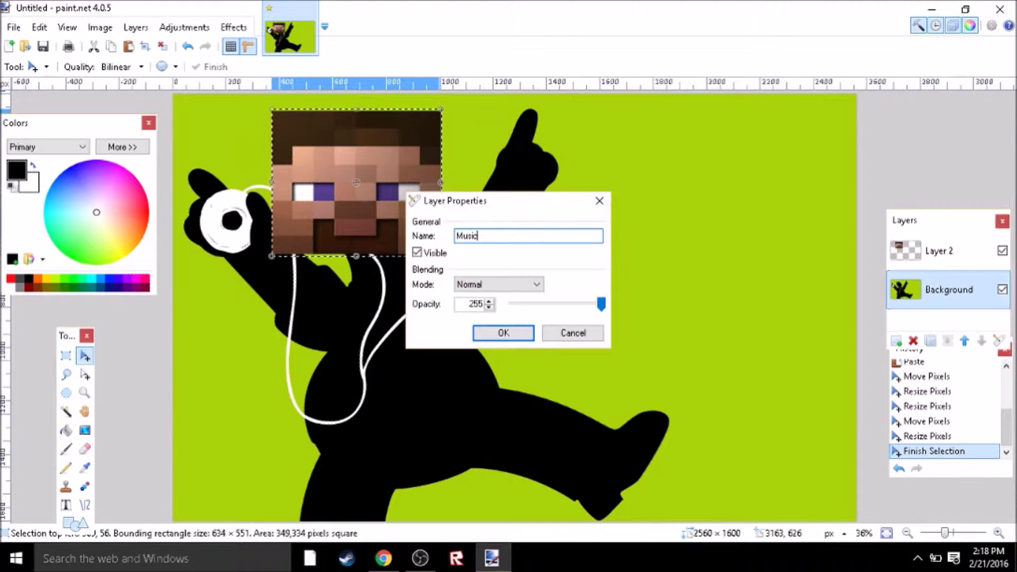
pyautogui.click(490, 332)
pyautogui.click(943, 254)
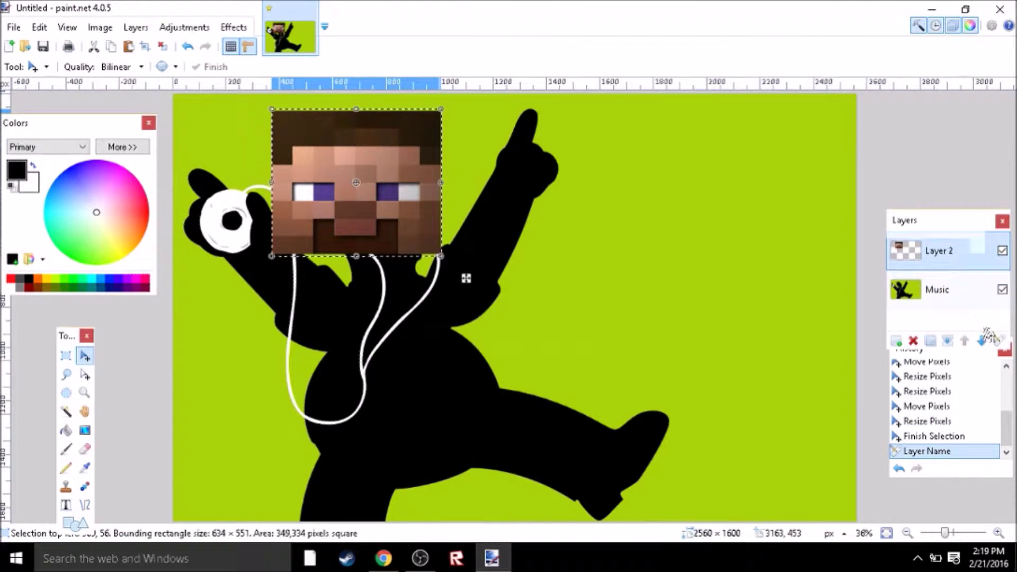
pyautogui.click(999, 340)
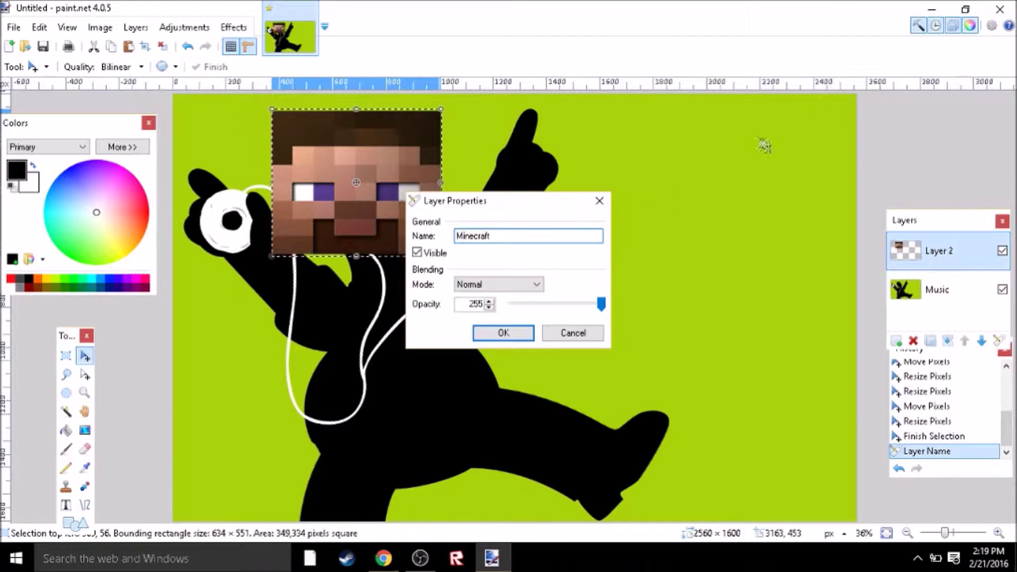
pyautogui.click(531, 332)
# Shift the Steve face slightly down over the silhouette's head and deselect it
pyautogui.moveTo(396, 177)
pyautogui.mouseDown()
pyautogui.moveTo(409, 173)
pyautogui.moveTo(396, 173)
pyautogui.moveTo(398, 188)
pyautogui.mouseUp()
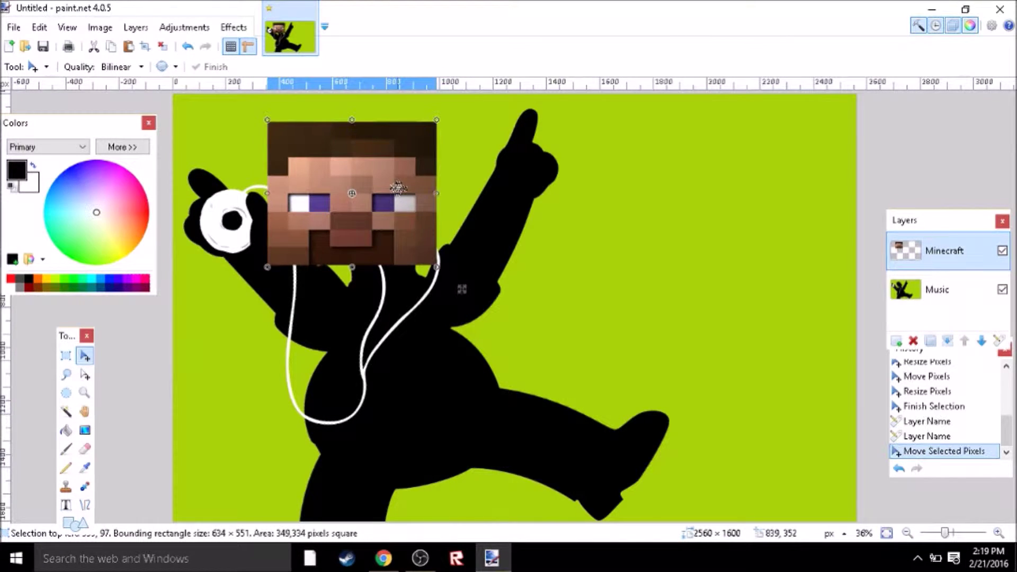
pyautogui.click(163, 49)
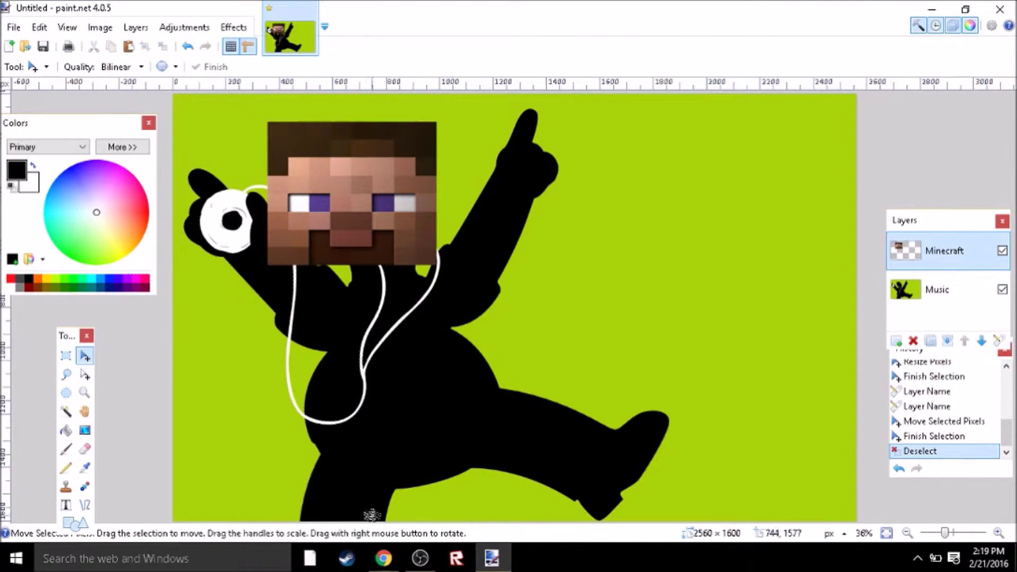
# Switch to Chrome and check the article's list of most searched YouTube keywords for the third term
pyautogui.click(383, 558)
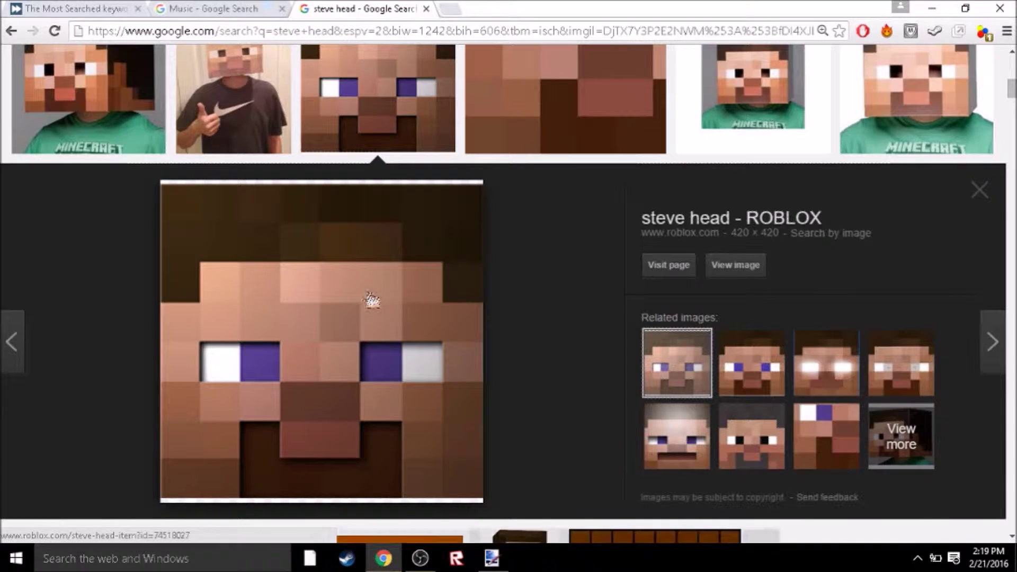
pyautogui.click(205, 7)
pyautogui.click(104, 8)
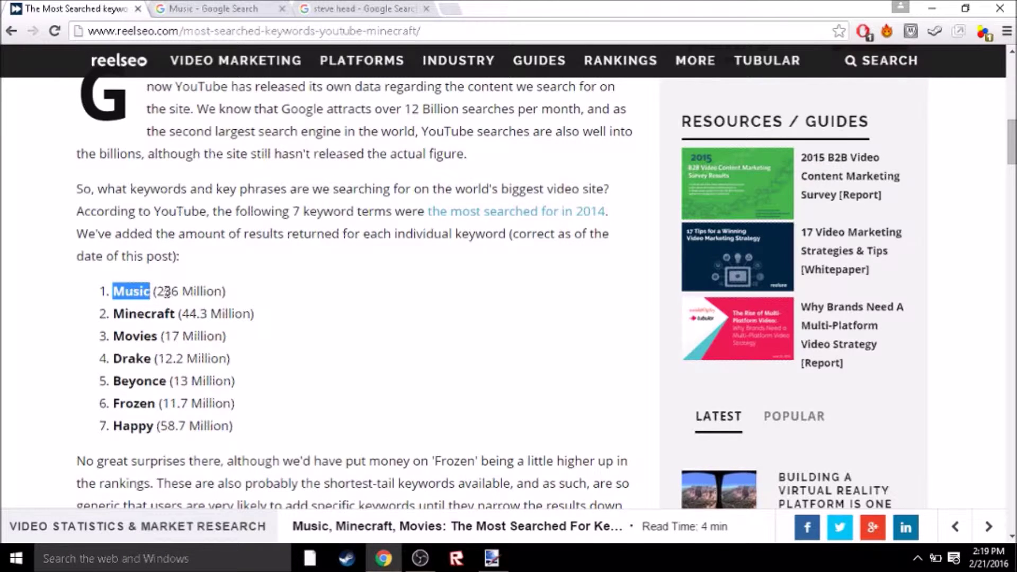
# Search Google Images for "movies" and browse the resulting pictures
pyautogui.click(322, 8)
pyautogui.scroll(10, 348, 136)
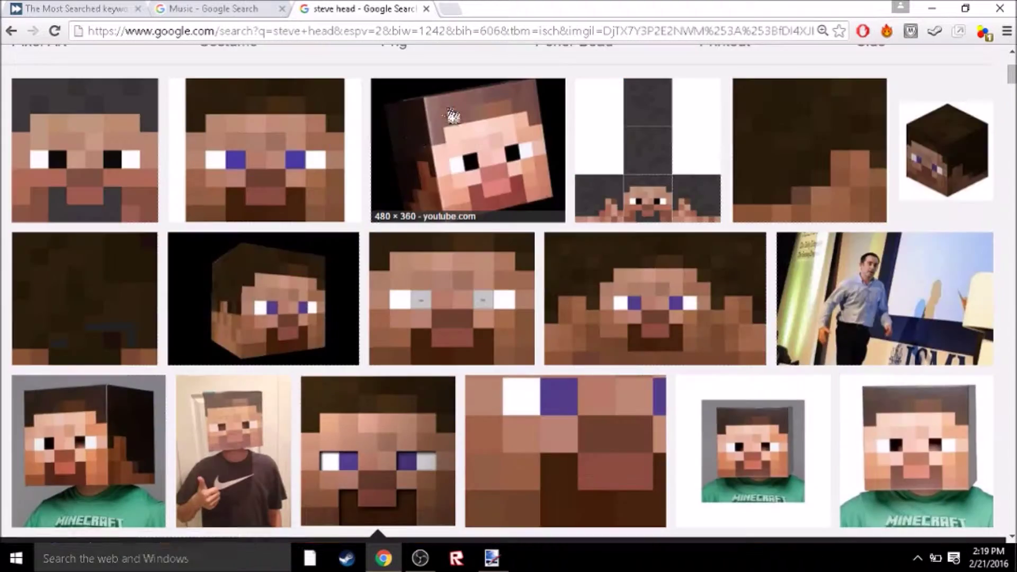
pyautogui.tripleClick(260, 85)
pyautogui.write('movies')
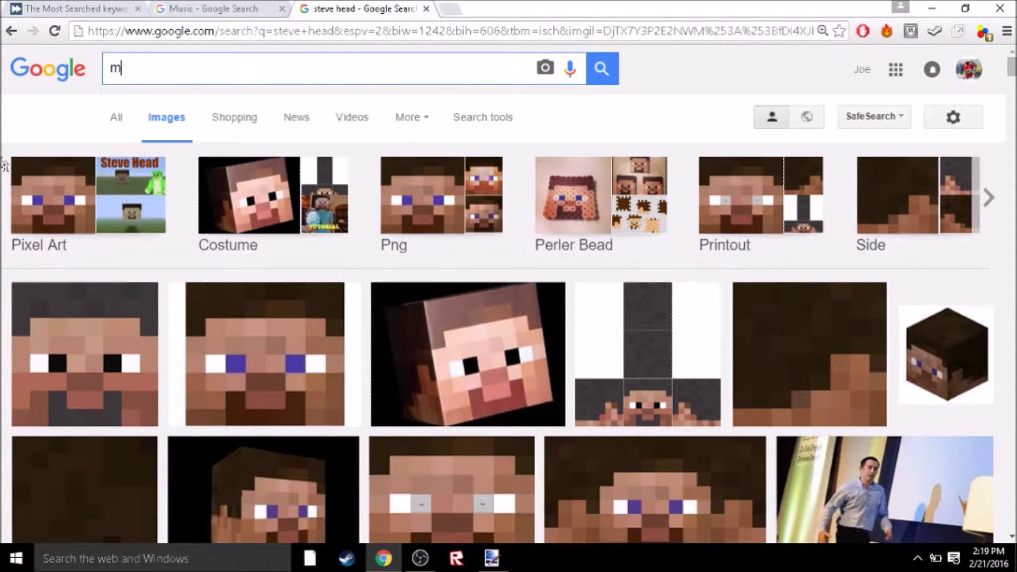
pyautogui.press('Return')
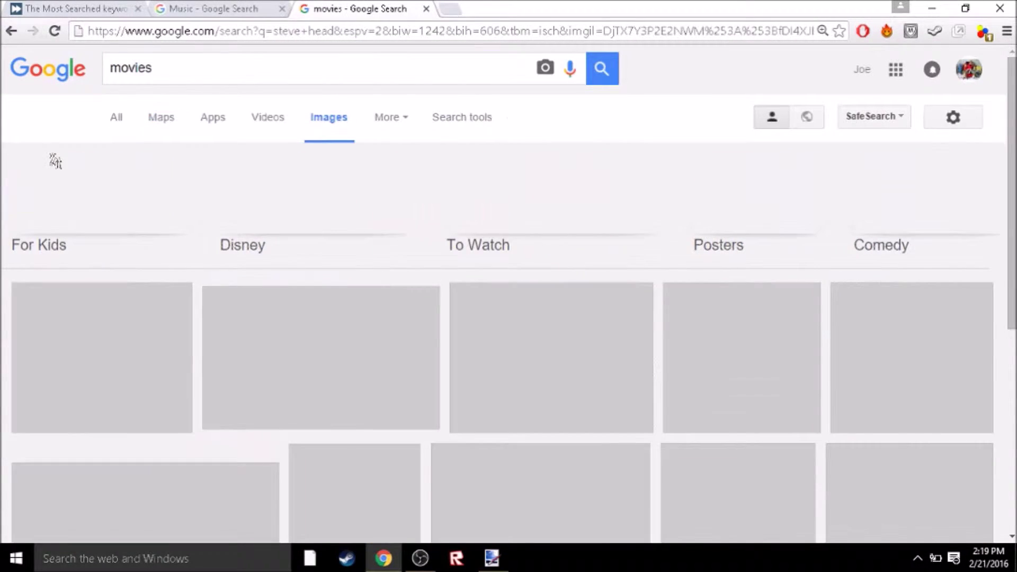
pyautogui.scroll(-8, 115, 336)
pyautogui.scroll(4, 116, 337)
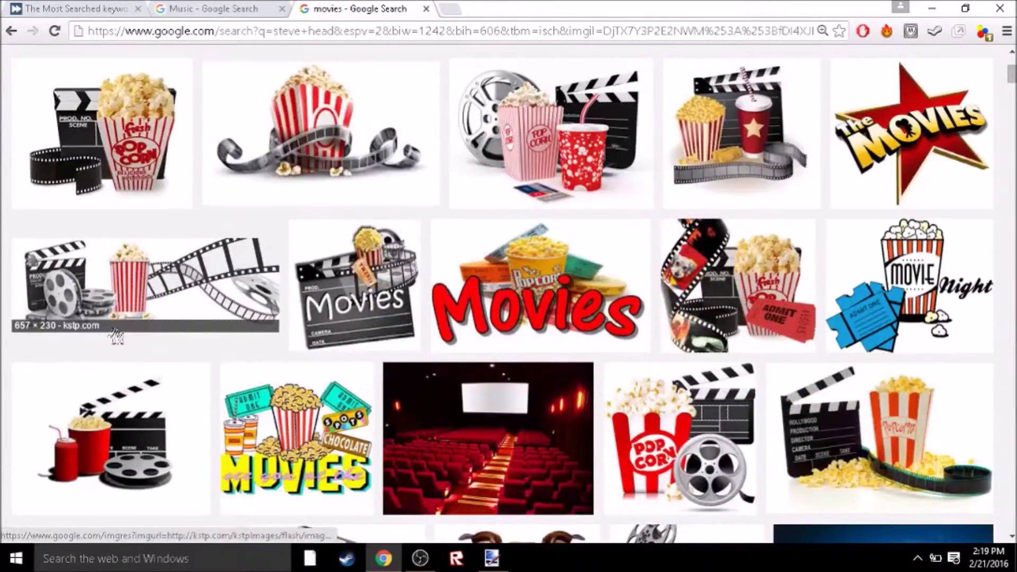
# Look through the "movies" image results for a picture that could serve as the composition's background
pyautogui.scroll(-12, 355, 394)
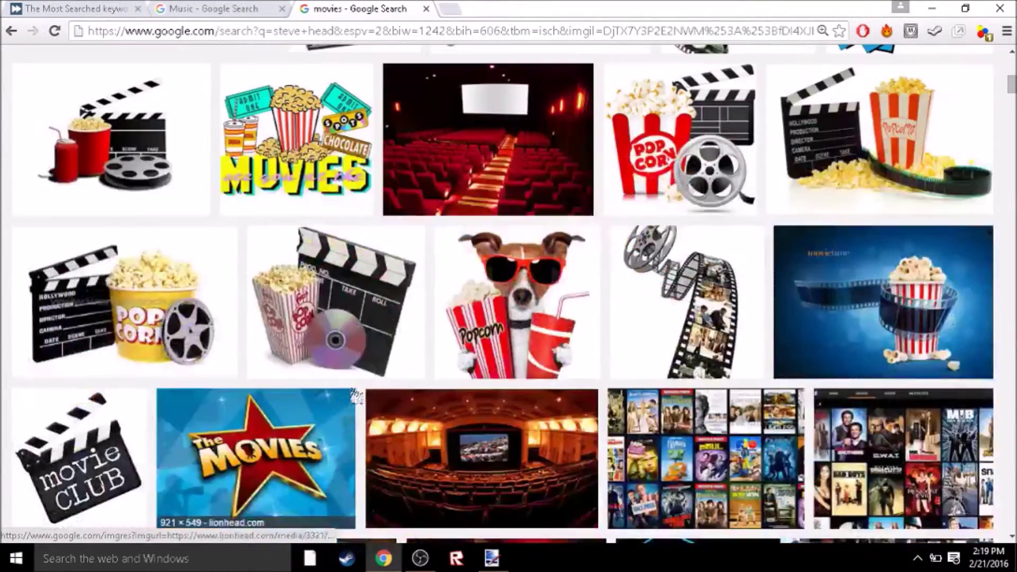
pyautogui.scroll(-8, 356, 395)
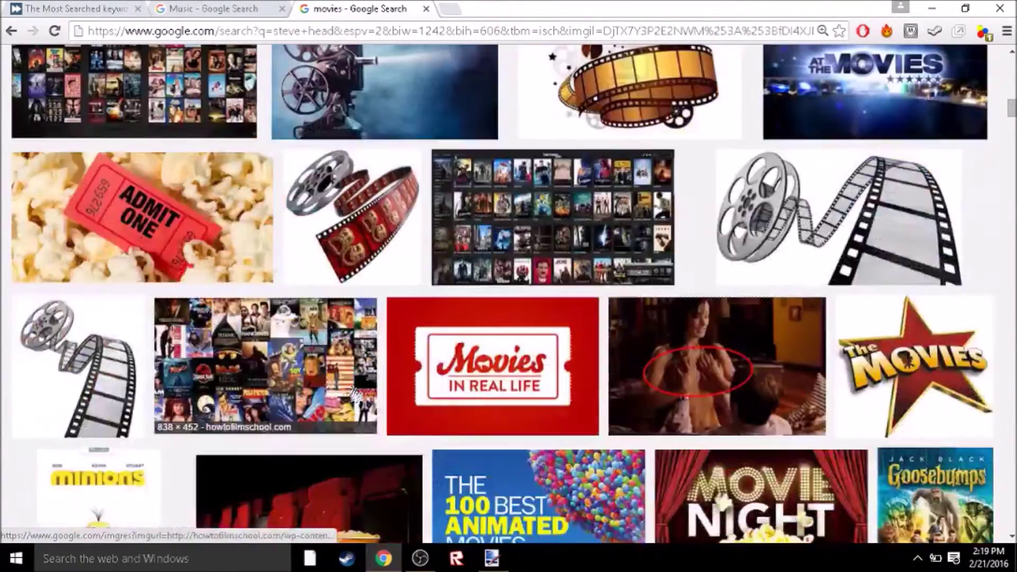
pyautogui.scroll(-4, 356, 395)
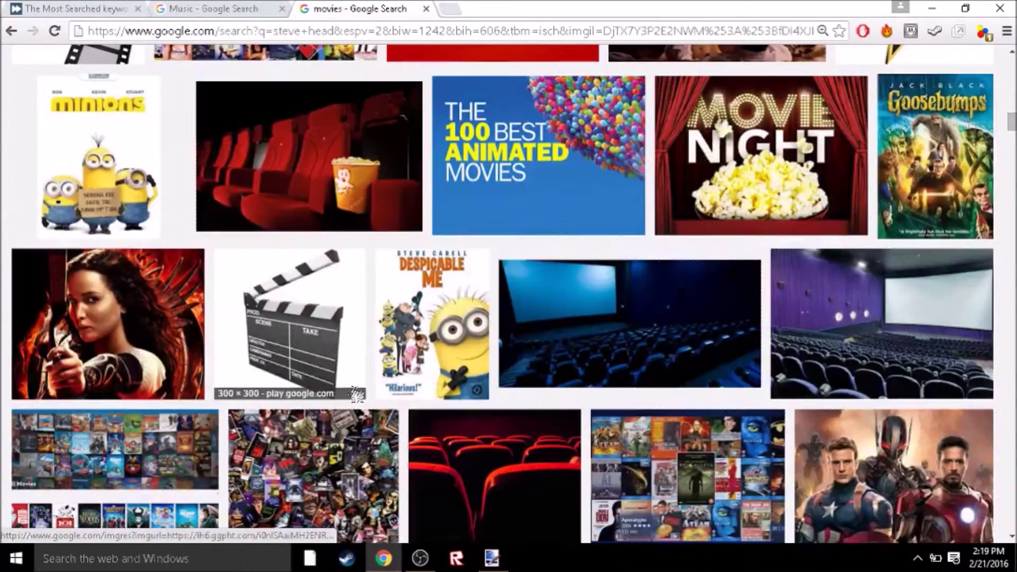
pyautogui.scroll(-7, 356, 394)
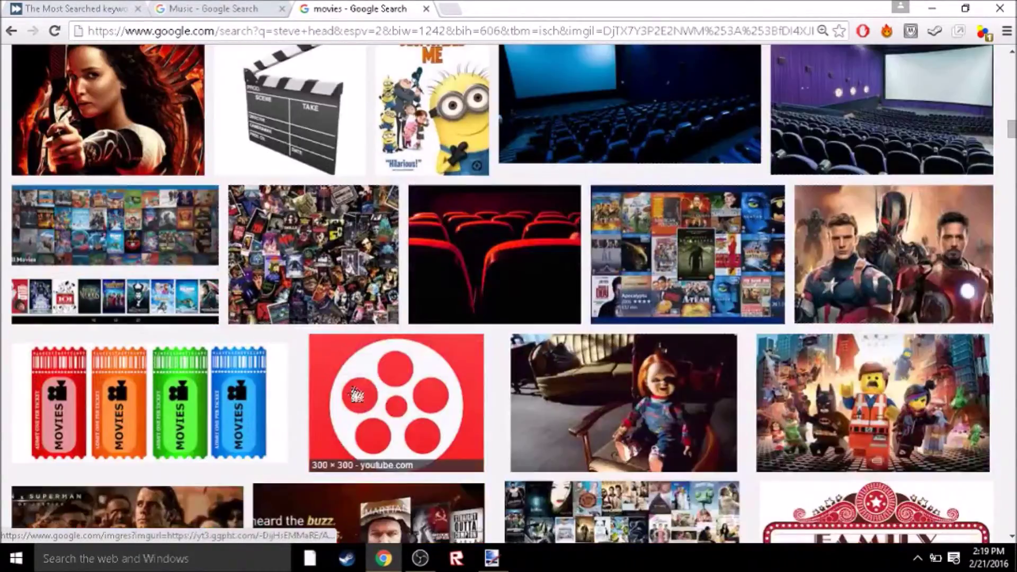
pyautogui.scroll(-3, 356, 395)
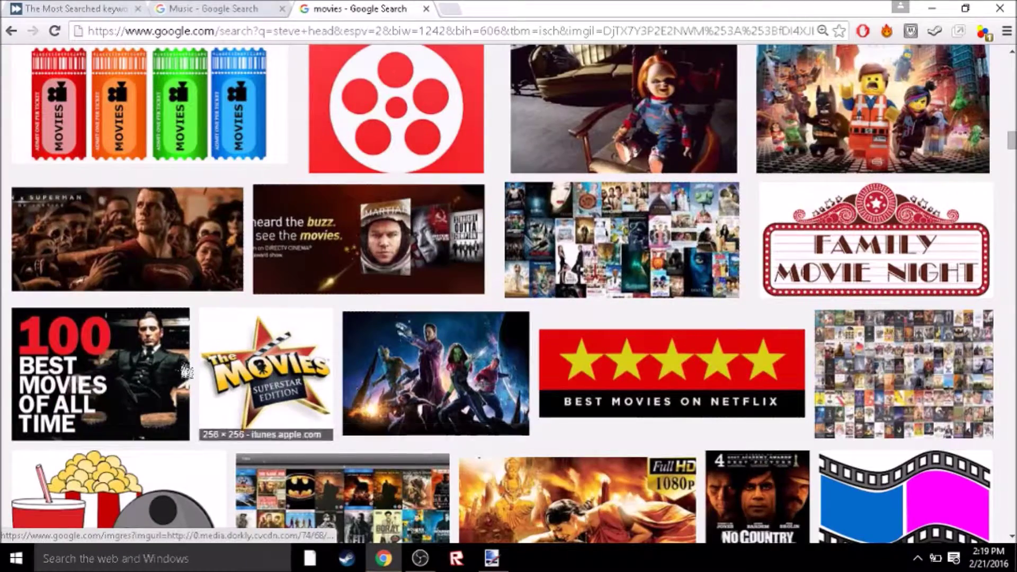
pyautogui.scroll(-6, 223, 366)
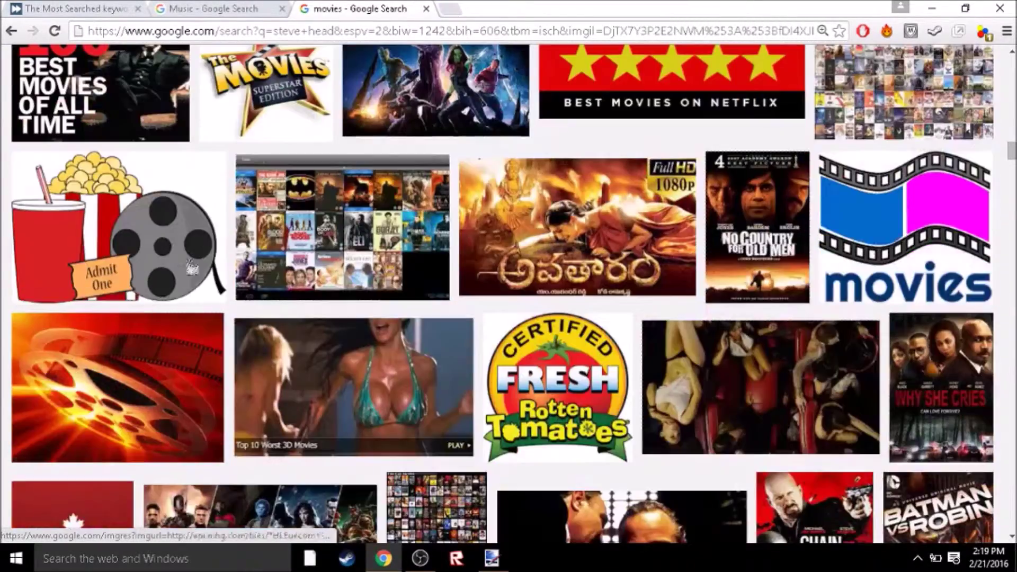
pyautogui.scroll(-3, 249, 223)
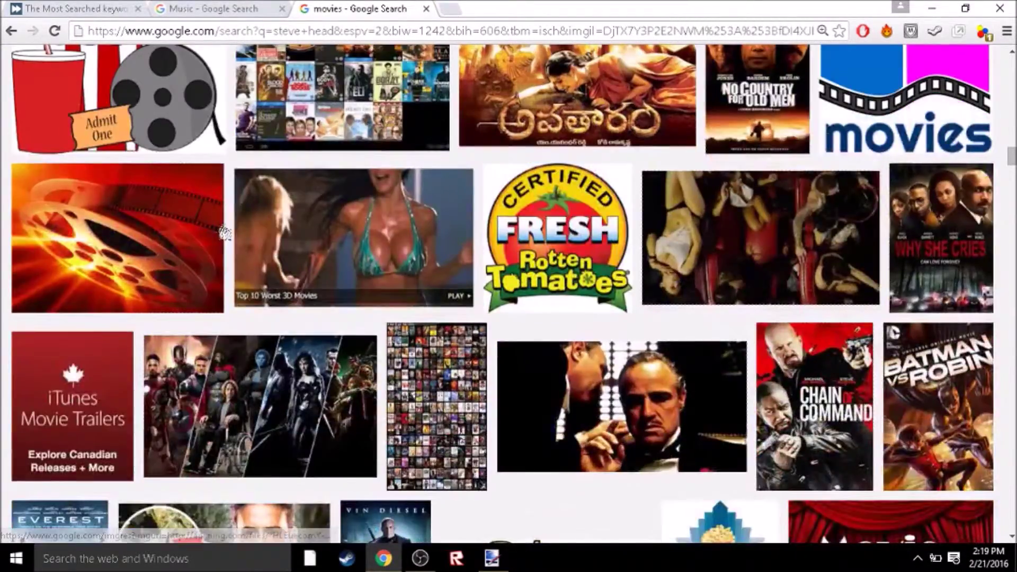
pyautogui.scroll(-4, 225, 234)
pyautogui.scroll(-4, 226, 234)
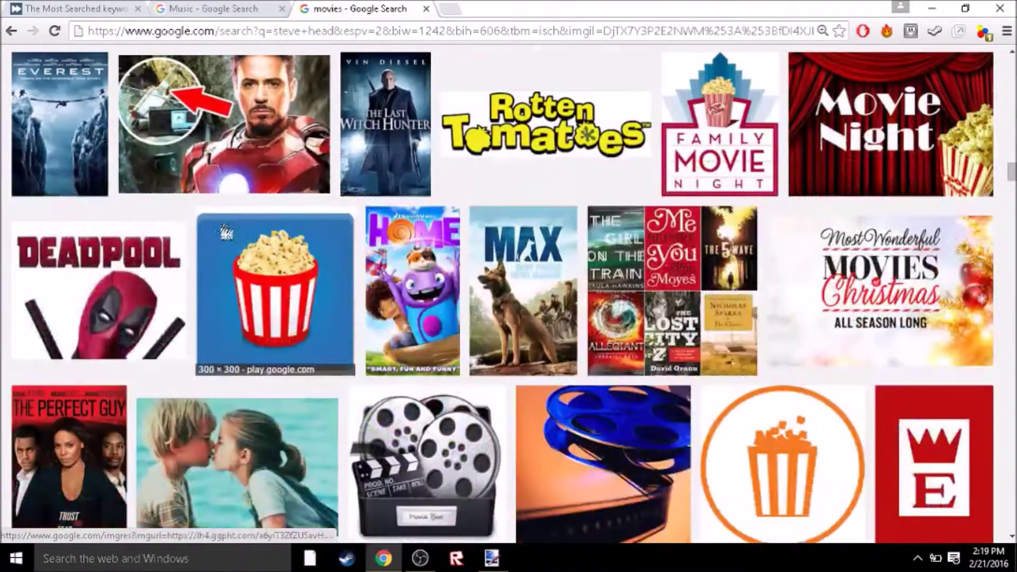
pyautogui.scroll(-3, 226, 232)
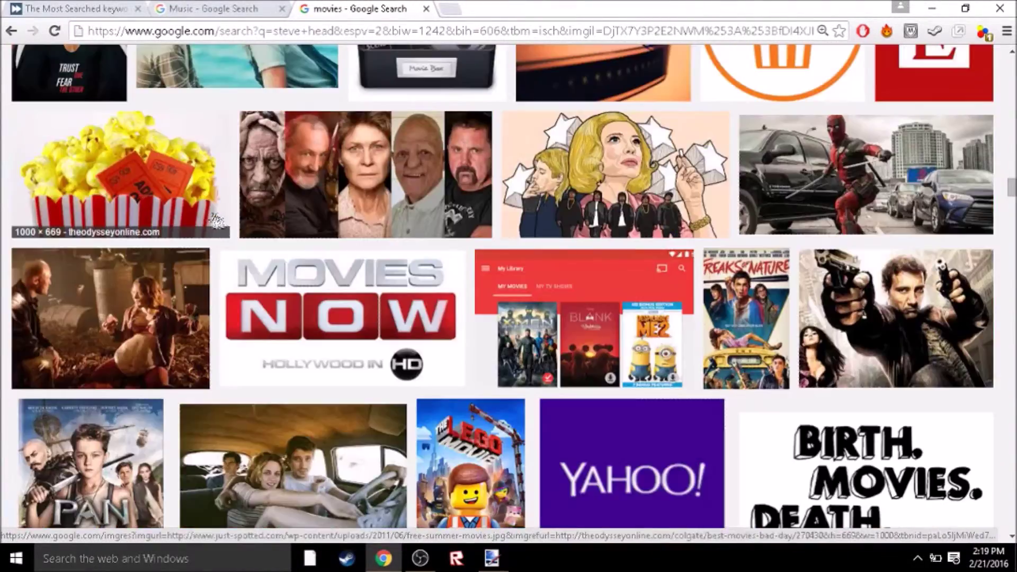
pyautogui.scroll(-3, 218, 220)
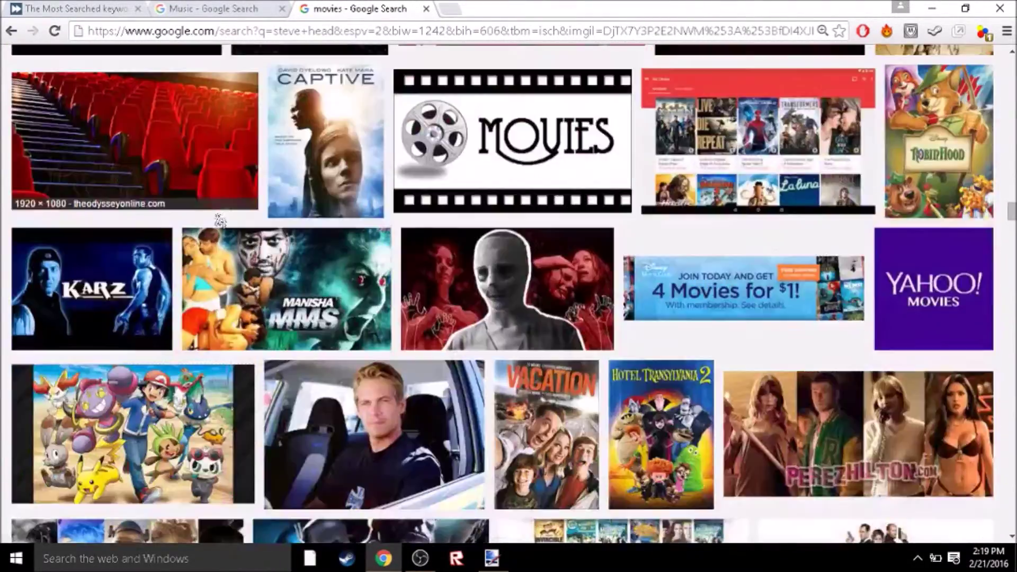
pyautogui.scroll(-14, 220, 220)
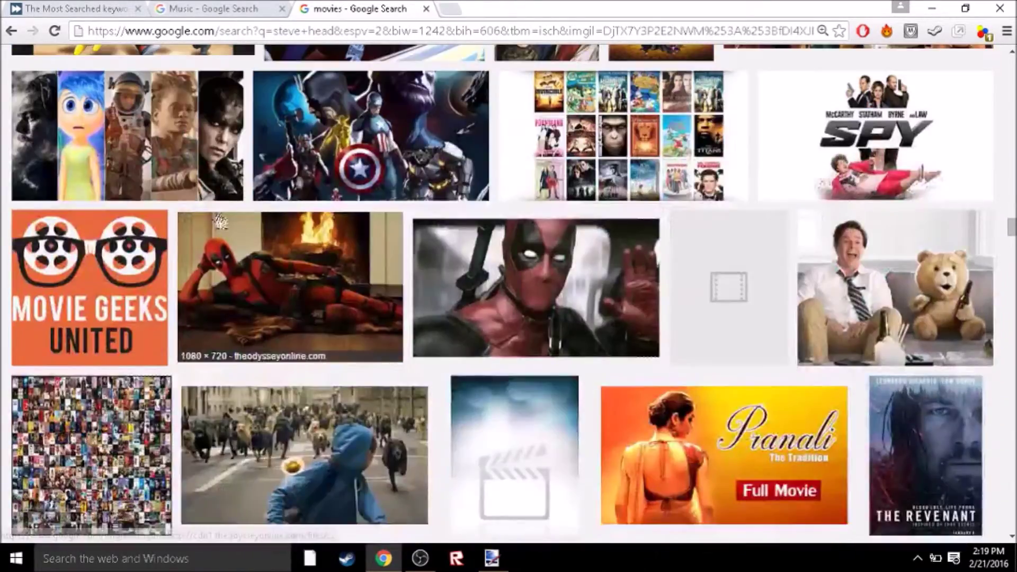
pyautogui.scroll(-6, 219, 220)
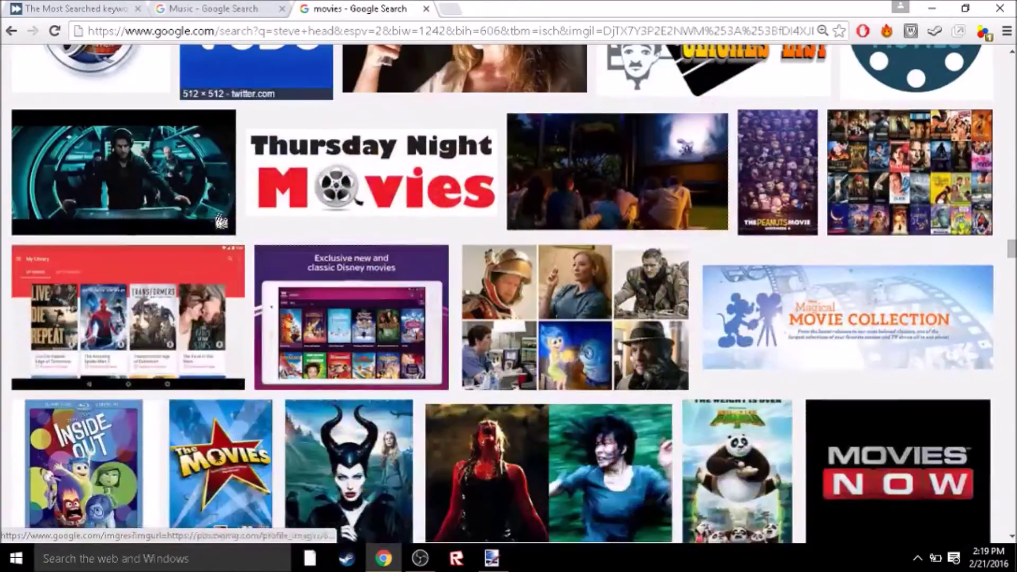
pyautogui.scroll(-3, 220, 220)
pyautogui.scroll(-12, 219, 220)
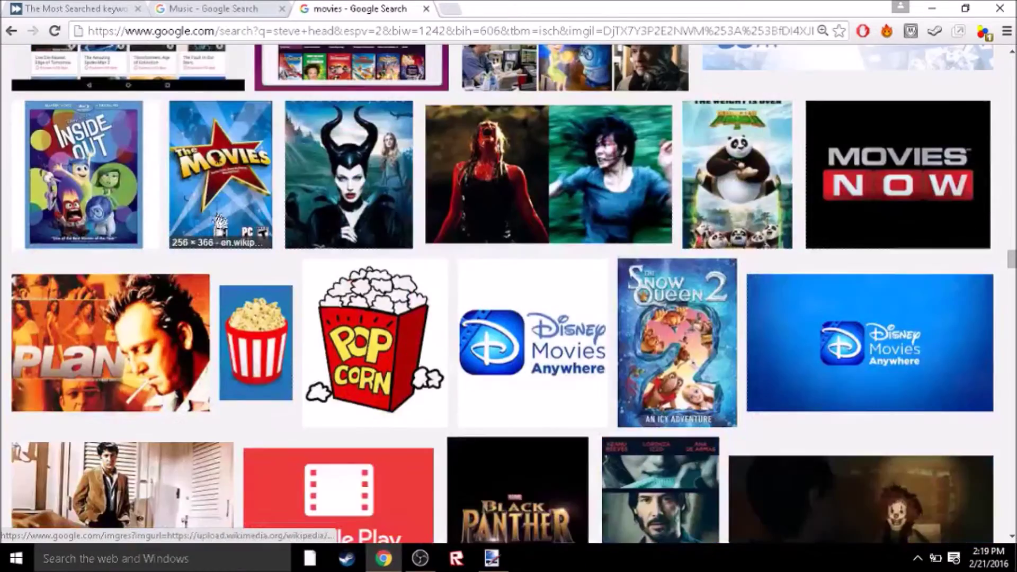
pyautogui.scroll(-4, 221, 220)
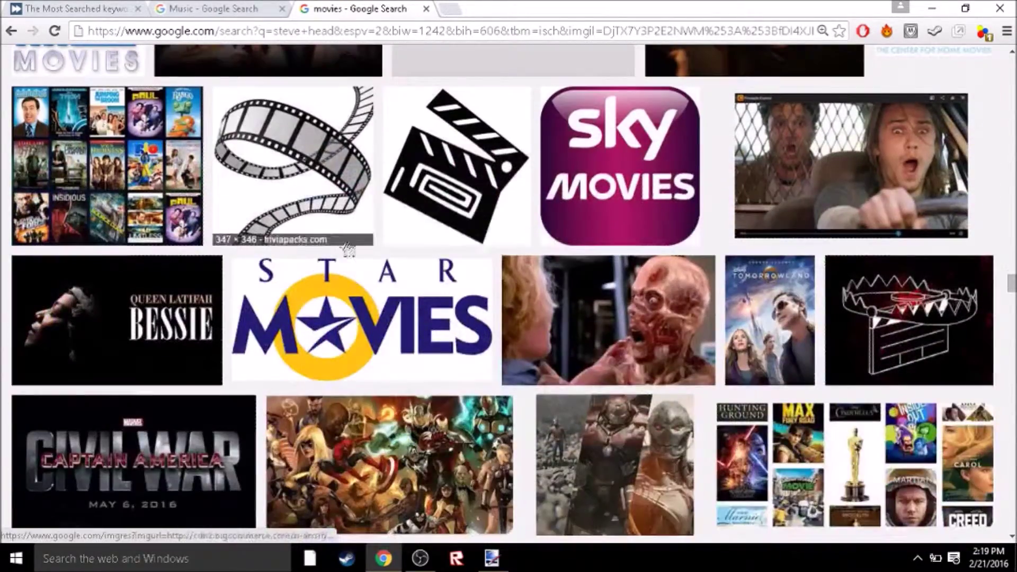
pyautogui.scroll(20, 710, 286)
pyautogui.scroll(15, 711, 287)
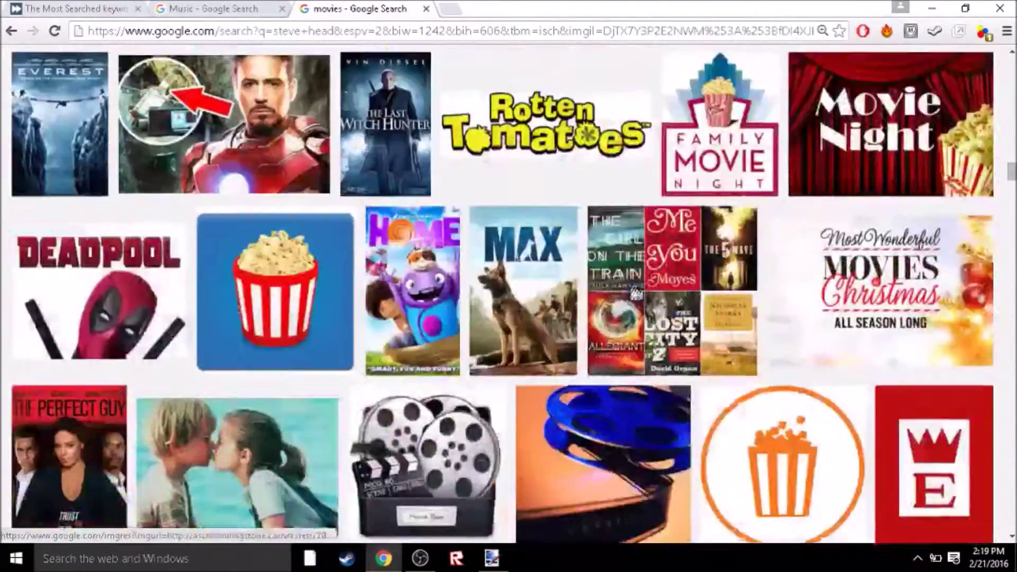
pyautogui.scroll(15, 625, 293)
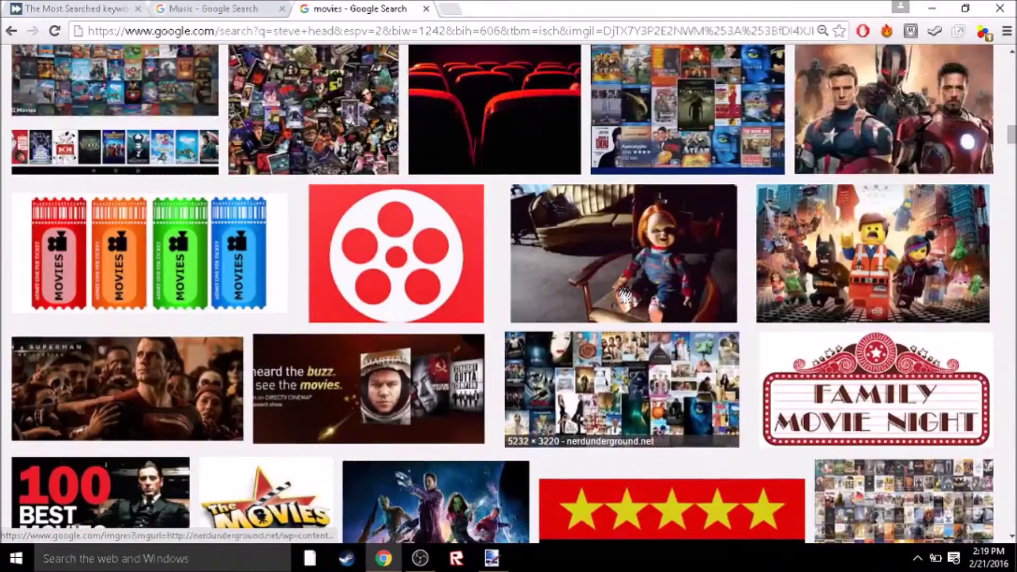
pyautogui.scroll(15, 625, 293)
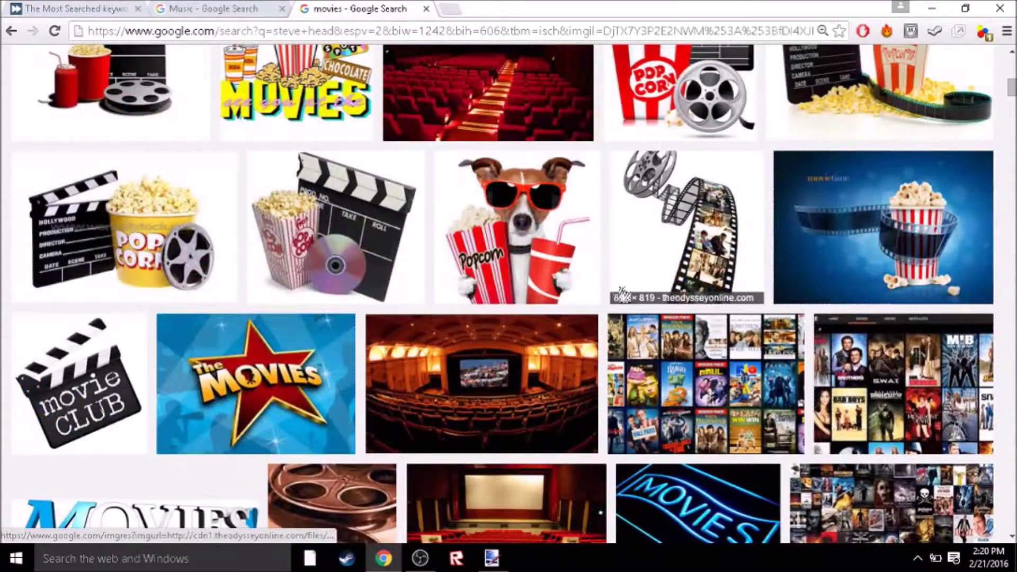
pyautogui.scroll(15, 624, 294)
pyautogui.scroll(3, 625, 294)
pyautogui.scroll(-15, 625, 294)
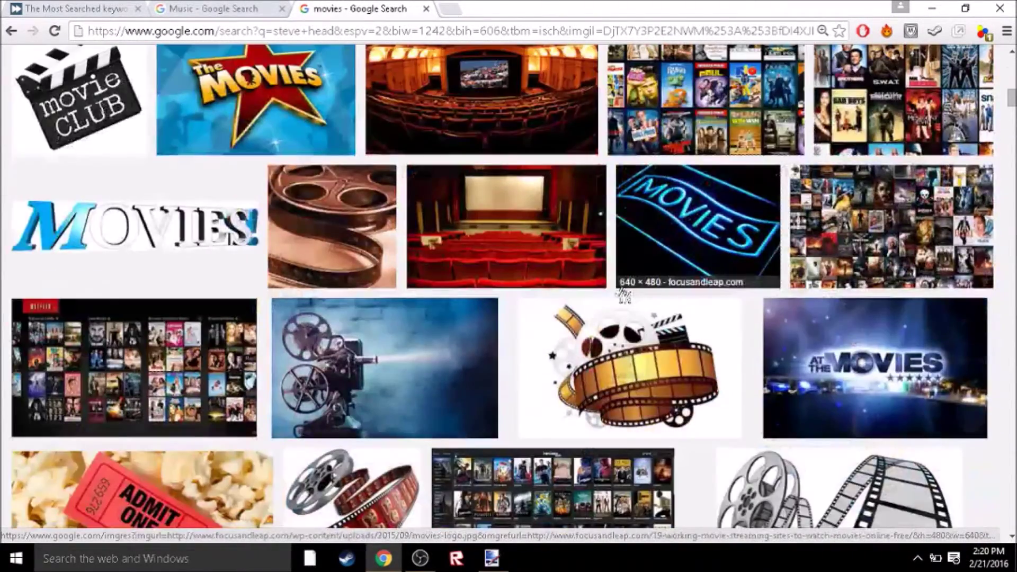
pyautogui.scroll(-10, 625, 295)
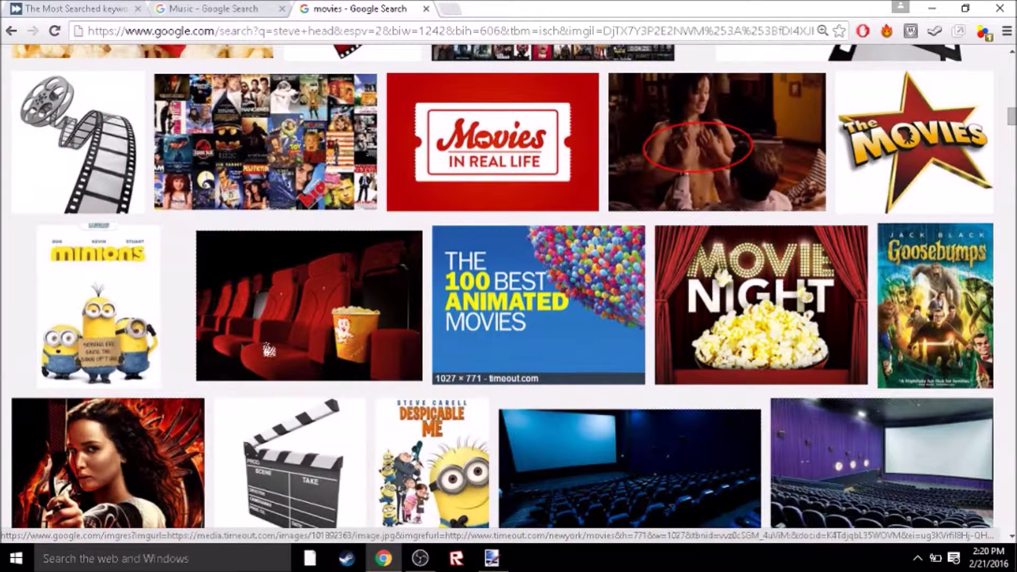
# Open the picture of red cinema seats with a popcorn bucket and copy it
pyautogui.click(323, 333)
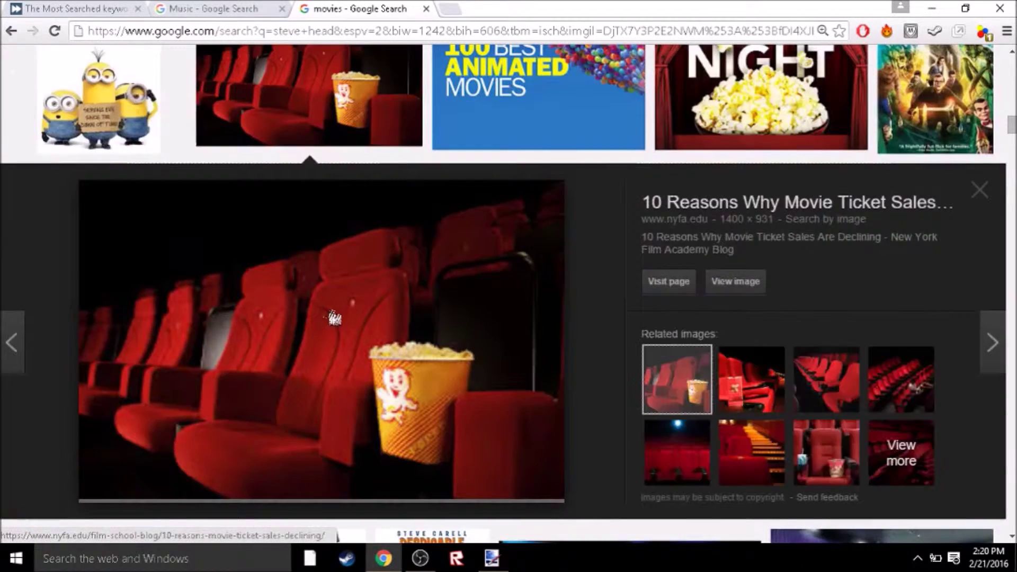
pyautogui.rightClick(366, 244)
pyautogui.click(405, 407)
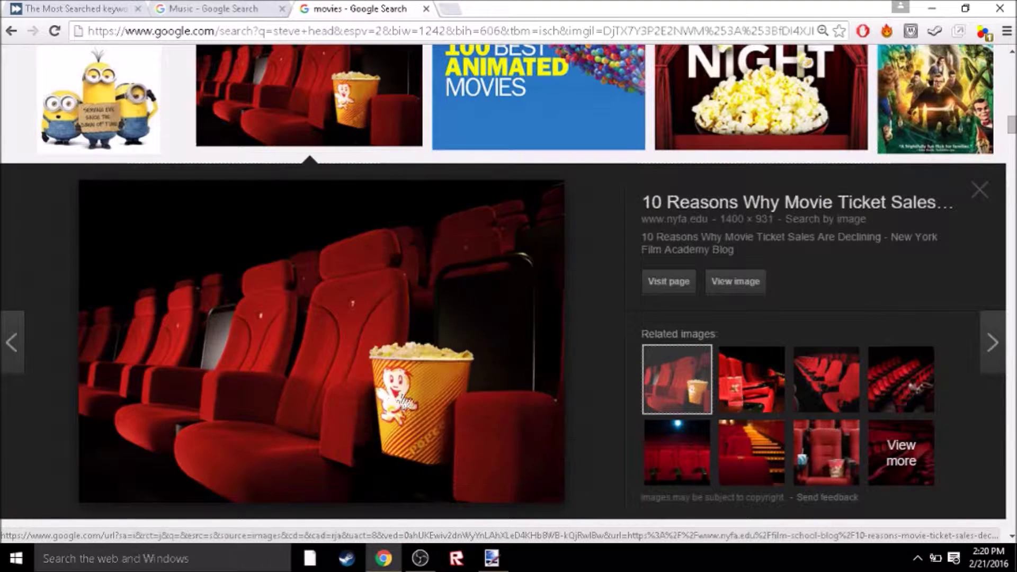
# Switch to paint.net and erase the large green background area of the Music layer using the Magic Wand
pyautogui.click(492, 557)
pyautogui.click(932, 294)
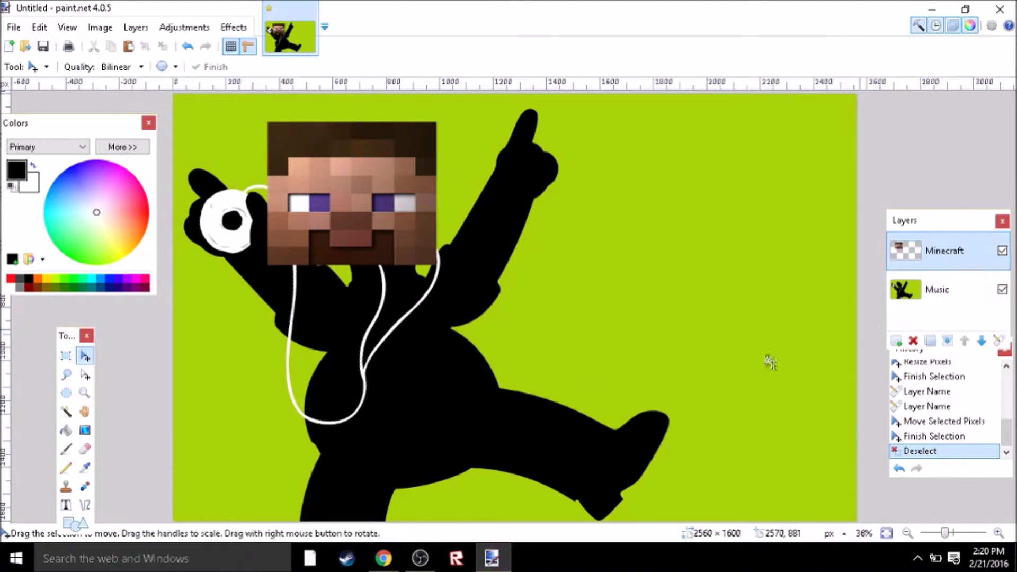
pyautogui.click(69, 412)
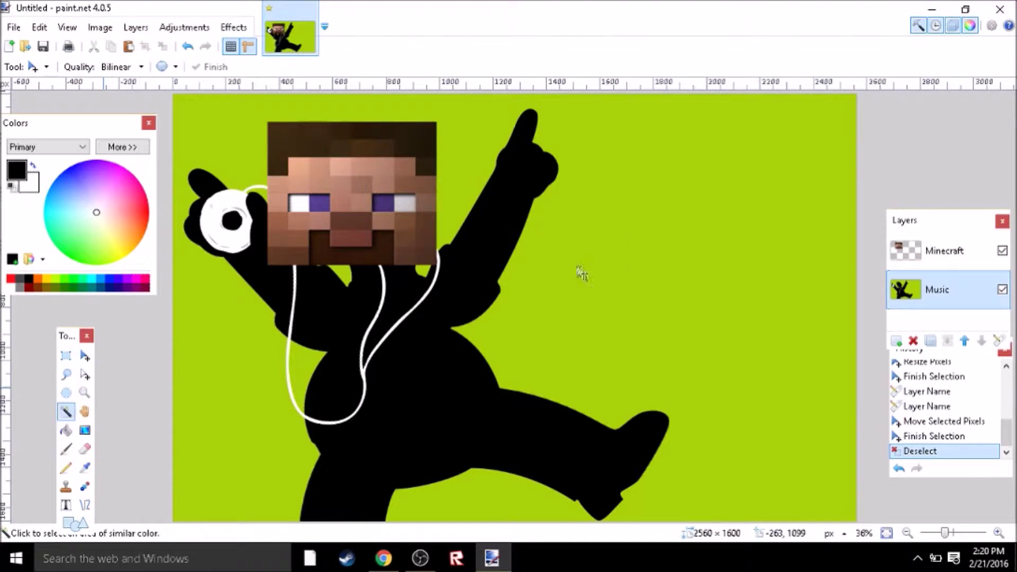
pyautogui.click(671, 246)
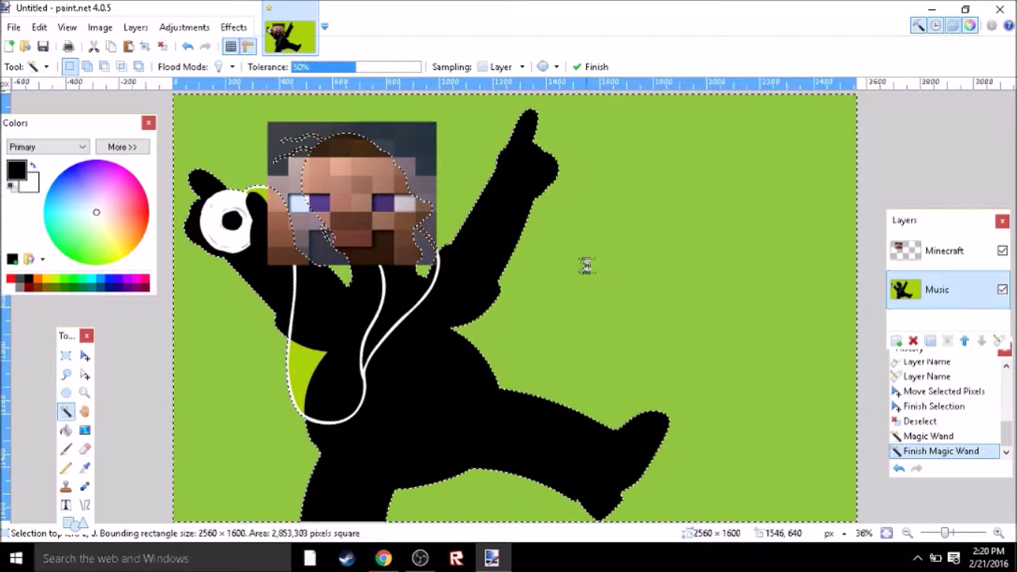
pyautogui.press('Delete')
# Erase the leftover green patches inside the earphone cable loop and beside the music player with the Magic Wand
pyautogui.click(307, 365)
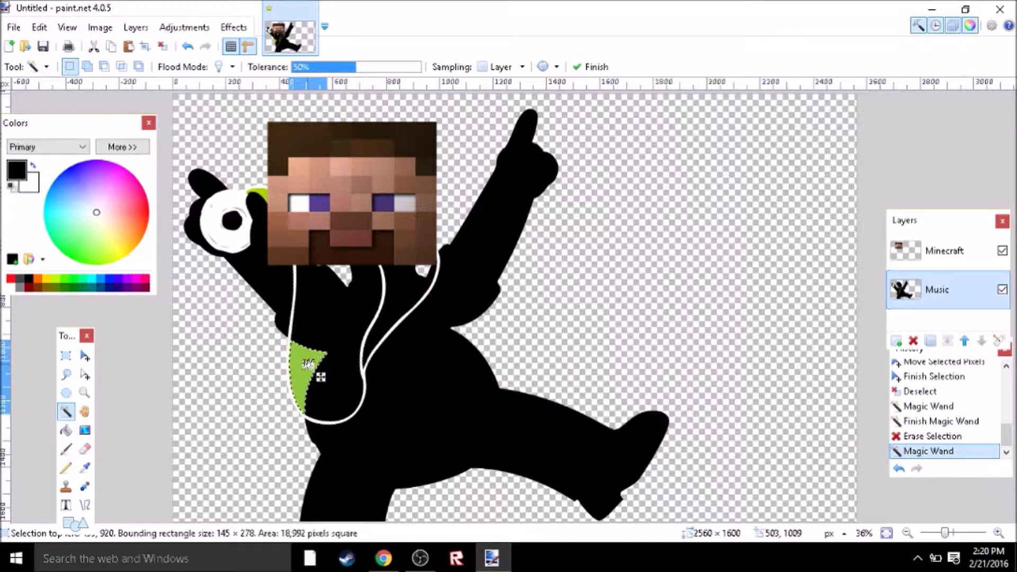
pyautogui.press('Delete')
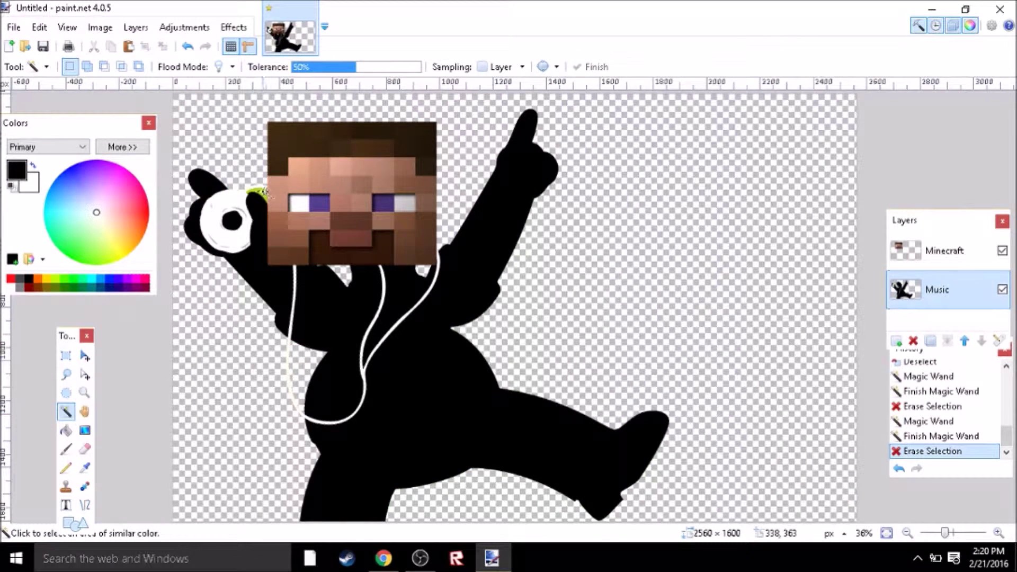
pyautogui.click(264, 193)
pyautogui.press('Delete')
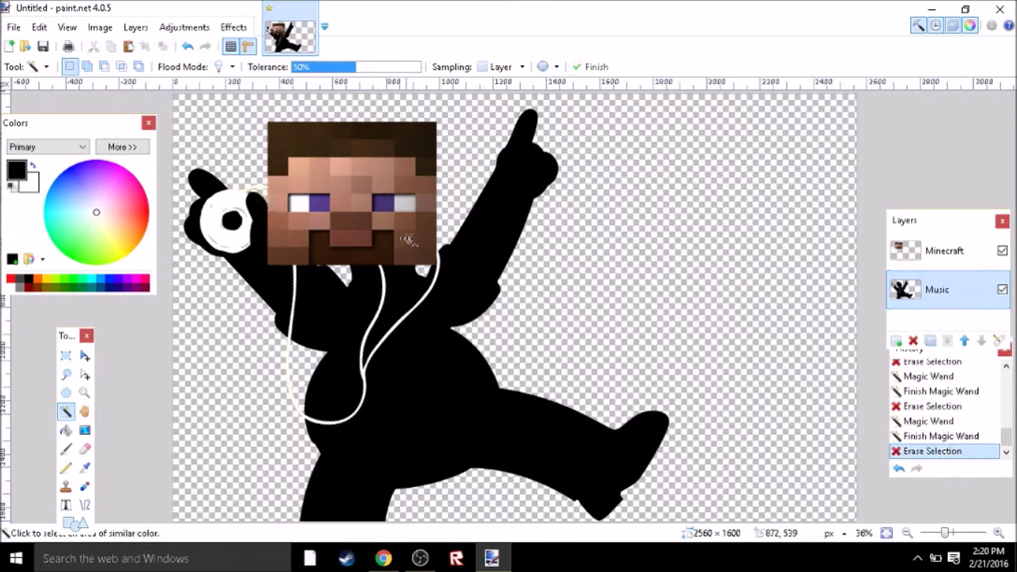
# Add a new layer beneath the Music layer and name it "Movies"
pyautogui.click(896, 340)
pyautogui.click(981, 340)
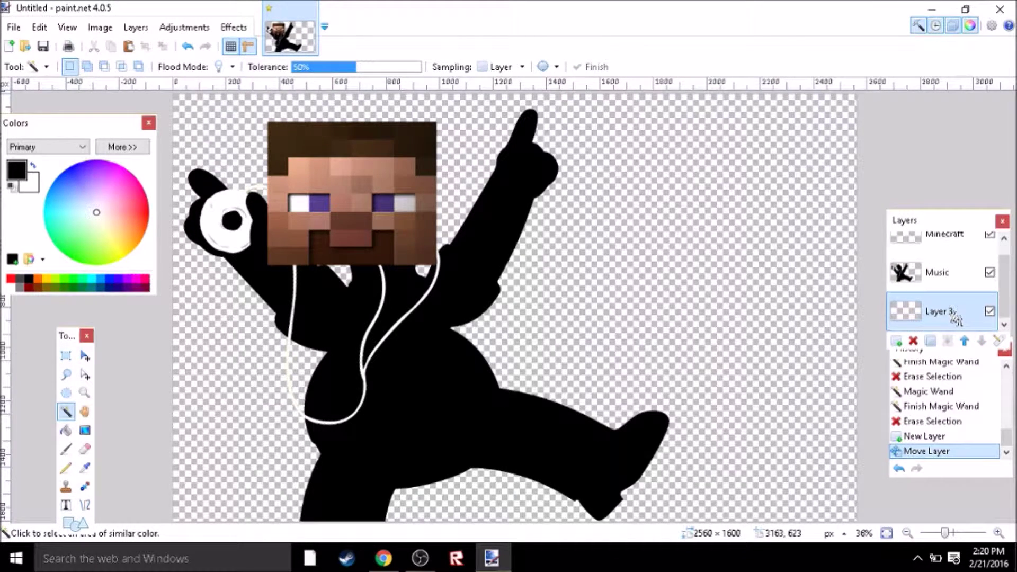
pyautogui.click(1000, 342)
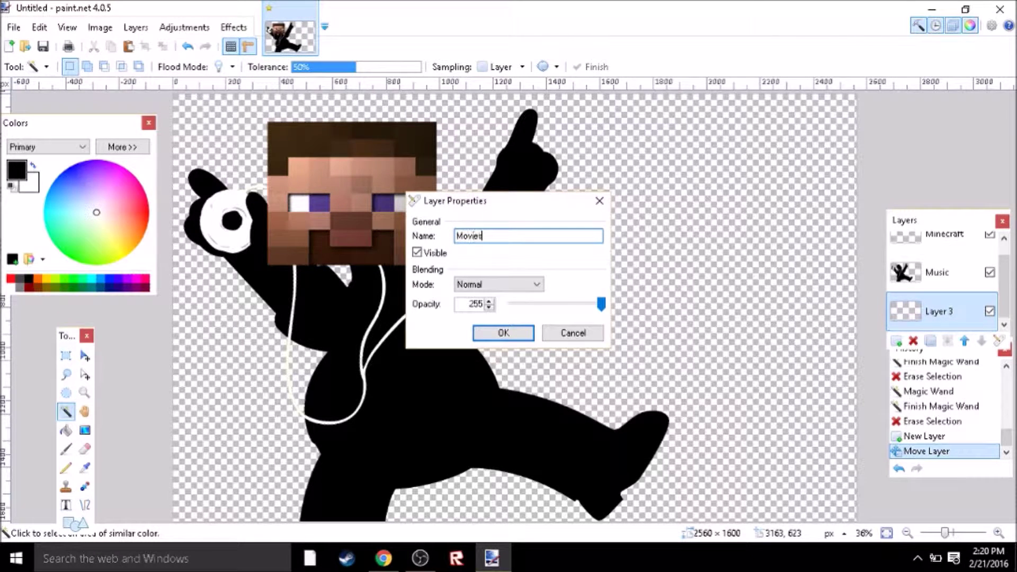
pyautogui.write('Movies')
pyautogui.click(503, 332)
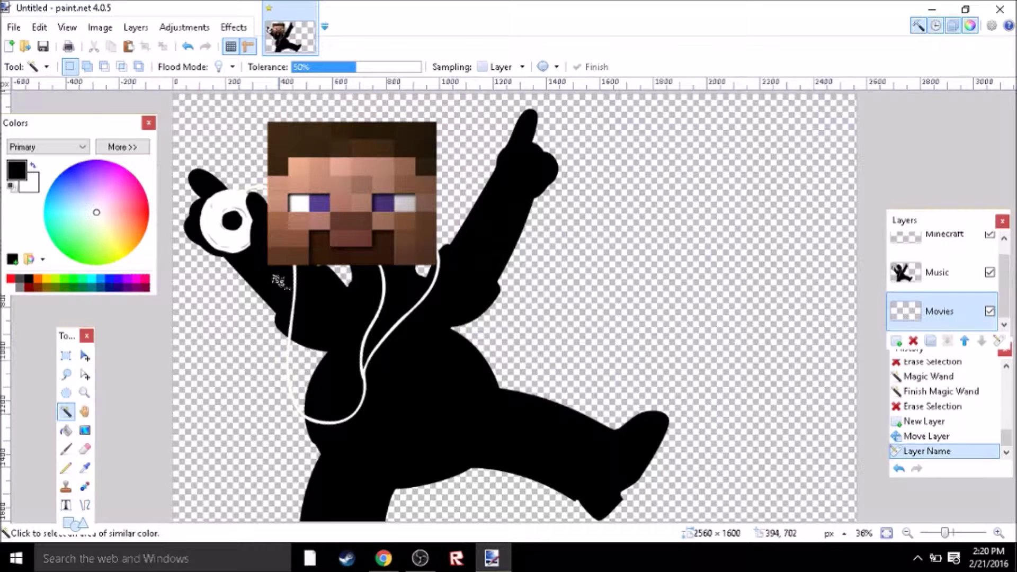
# Paste the cinema picture into the Movies layer, enlarge it proportionally to about 2585 × 1719 px to cover the canvas, and deselect it
pyautogui.hotkey('ctrl', 'v')
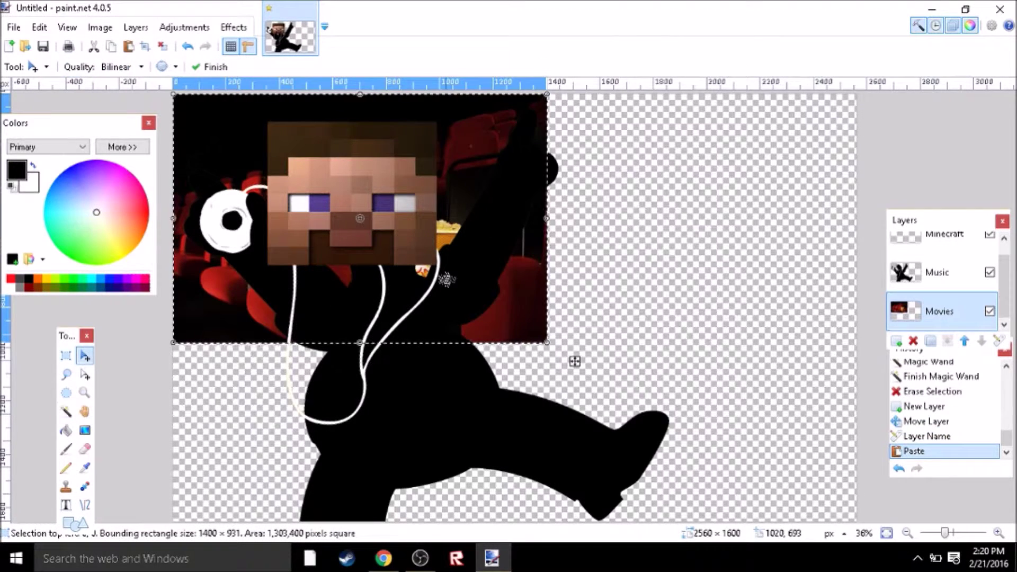
pyautogui.keyDown('shift'); pyautogui.moveTo(549, 348); pyautogui.dragTo(927, 552); pyautogui.keyUp('shift')
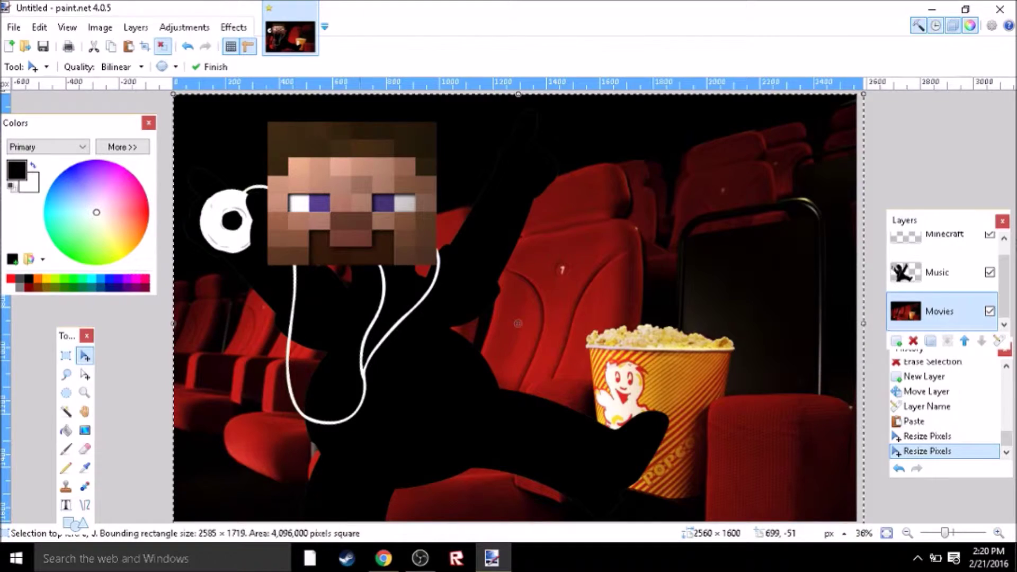
pyautogui.hotkey('ctrl', 'd')
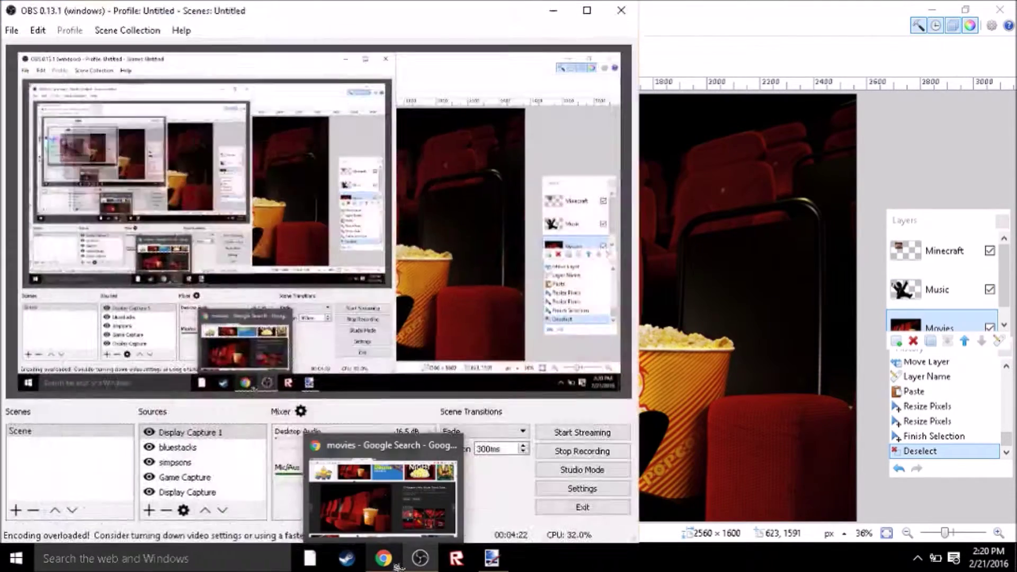
# Switch to Chrome and check the article's list of most searched YouTube keywords for the fourth term
pyautogui.click(383, 559)
pyautogui.click(259, 8)
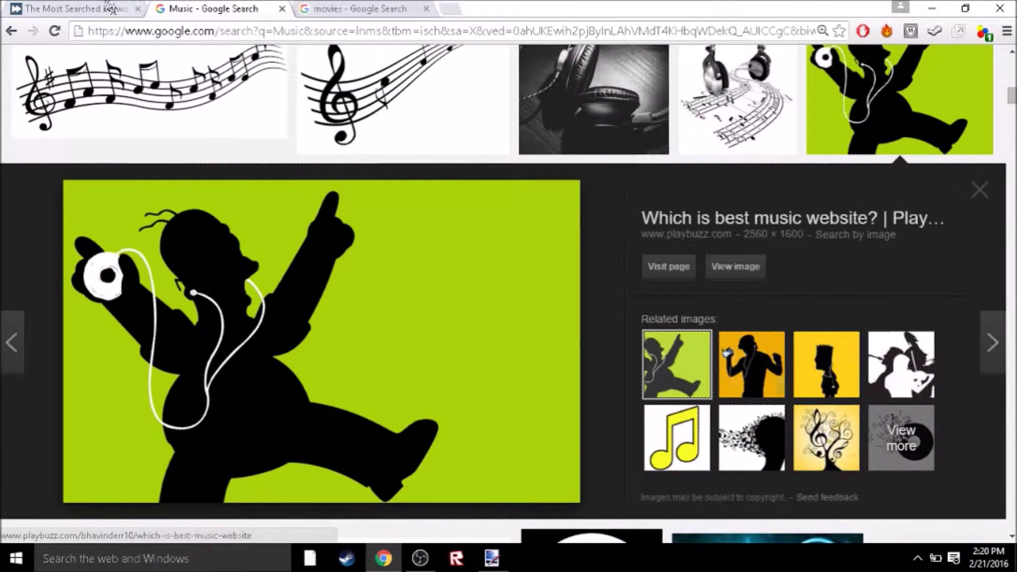
pyautogui.click(69, 9)
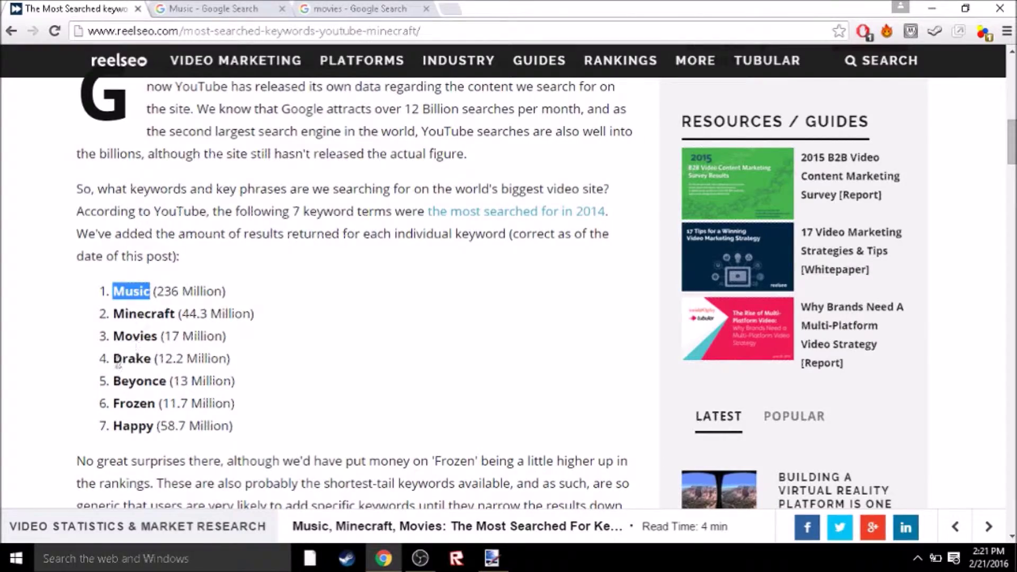
# Close the Music search page and search Google Images for "Drake" in place of movies
pyautogui.click(287, 16)
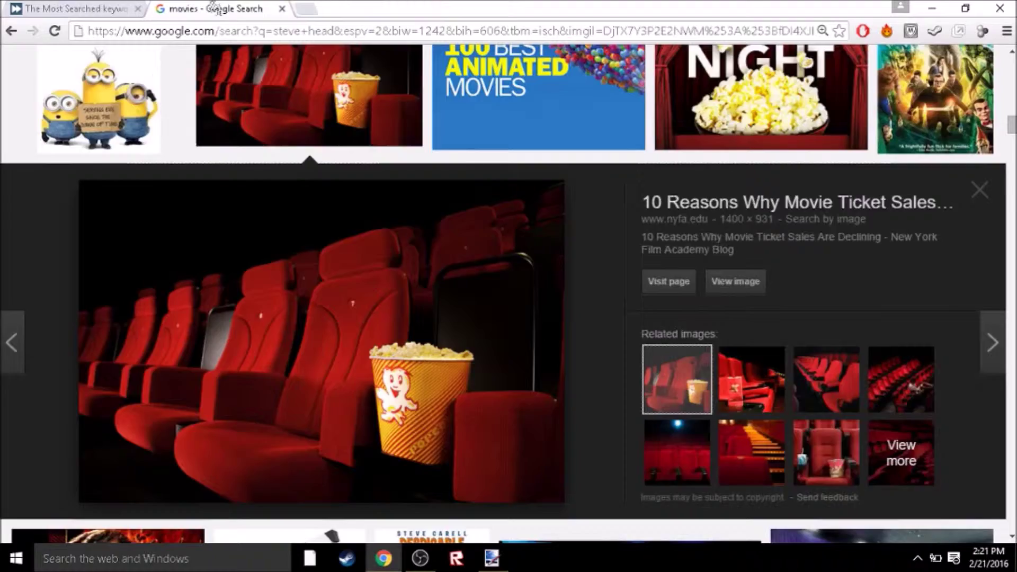
pyautogui.scroll(10, 260, 112)
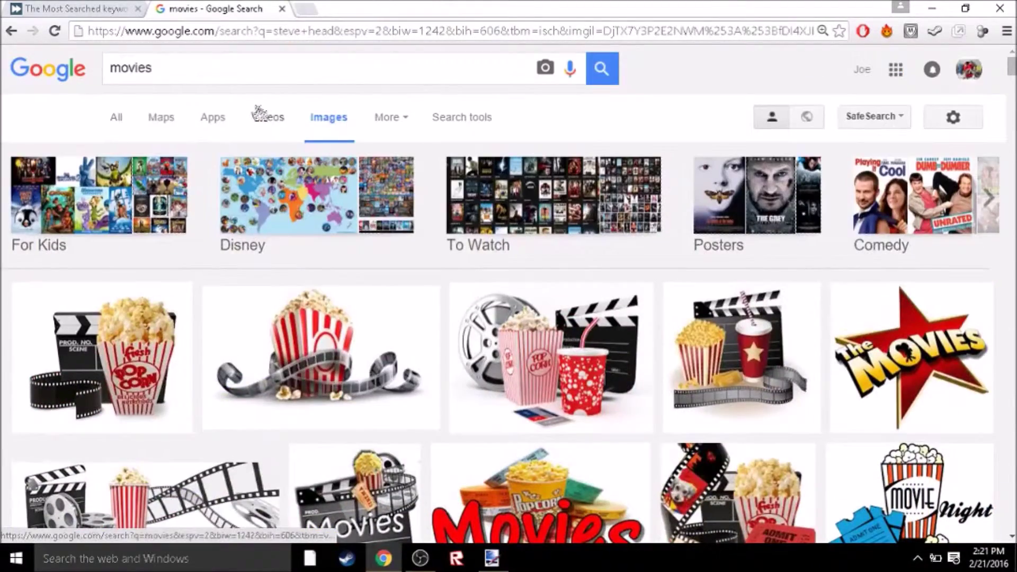
pyautogui.doubleClick(131, 67)
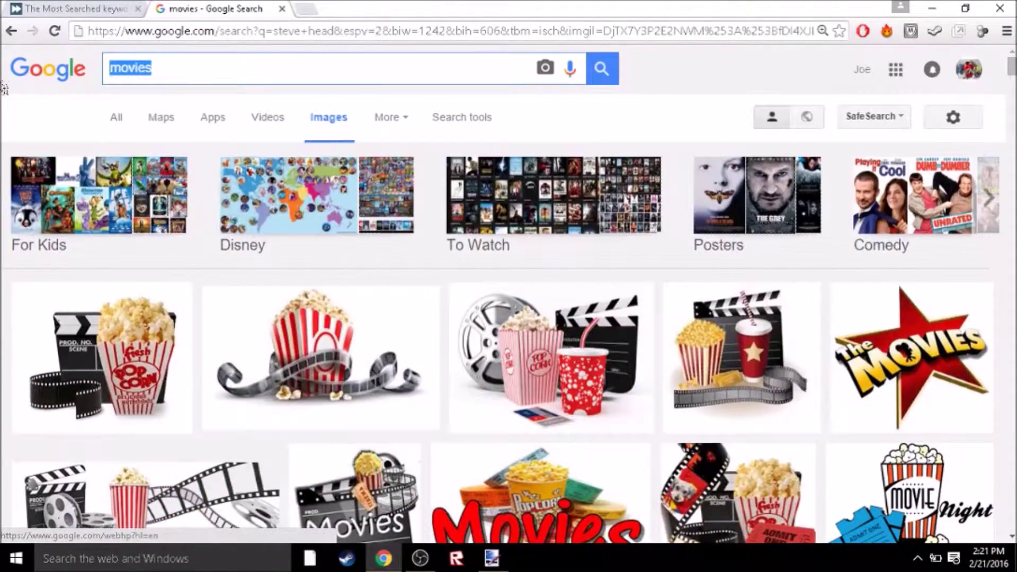
pyautogui.write('Drake')
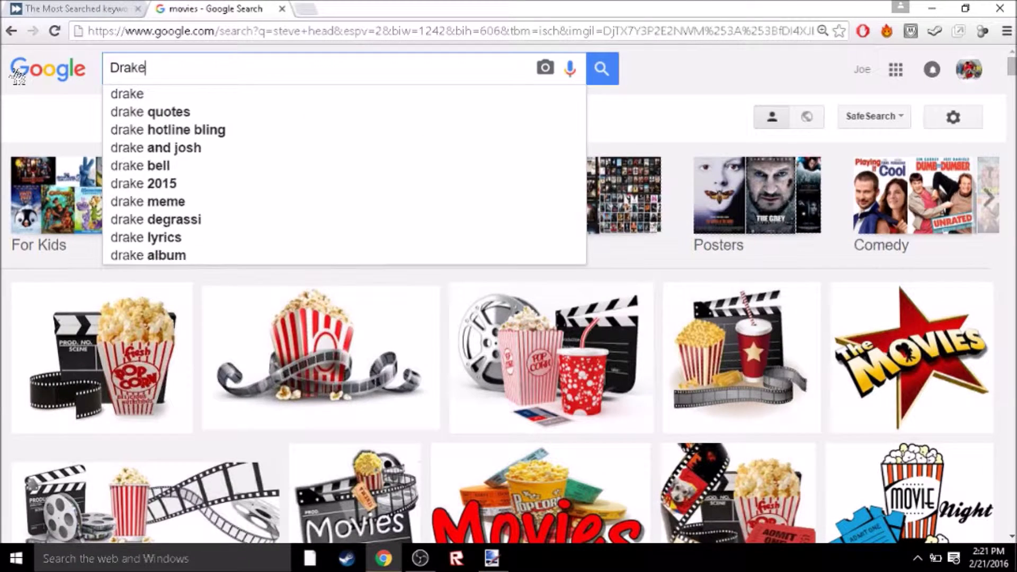
pyautogui.press('Return')
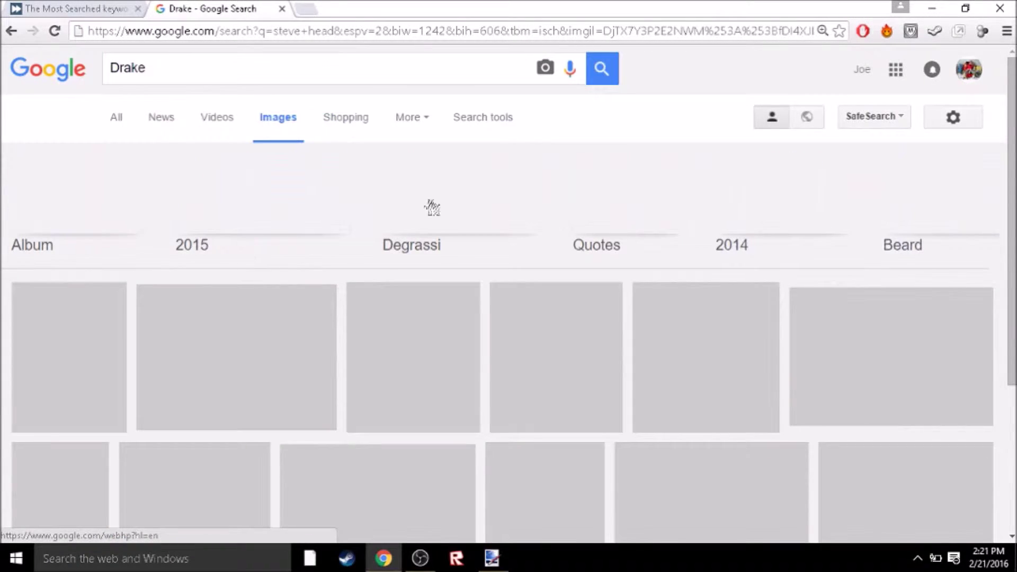
# Browse the Drake image results for a picture with a plain background suitable for cutting out
pyautogui.scroll(-7, 168, 244)
pyautogui.scroll(-15, 168, 243)
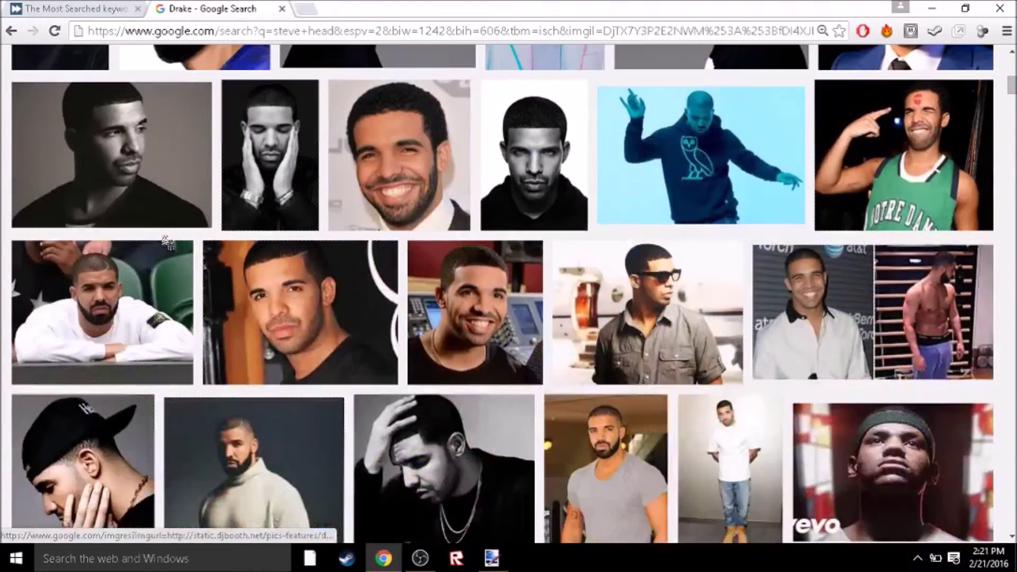
pyautogui.scroll(-8, 167, 244)
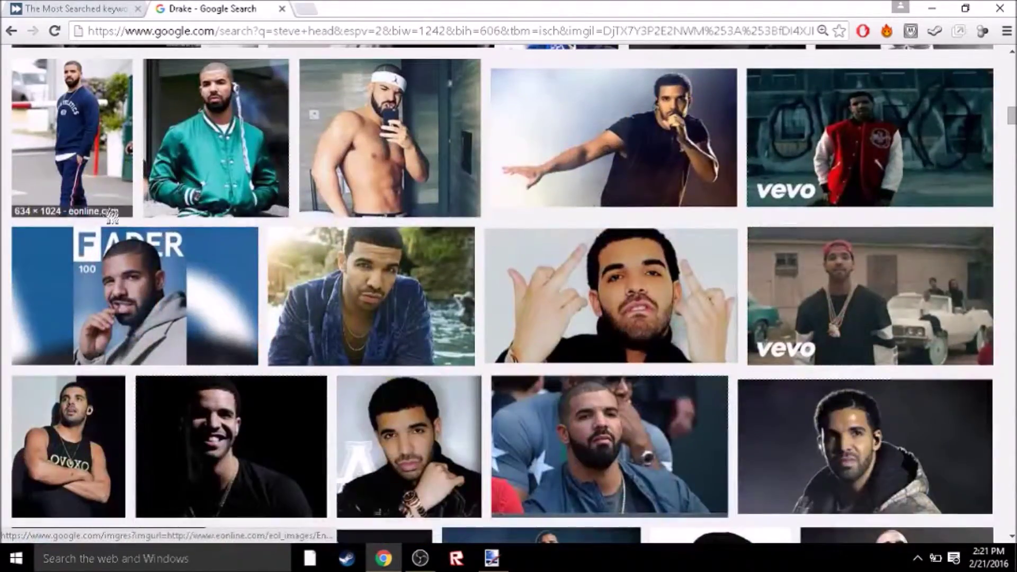
pyautogui.scroll(-10, 111, 214)
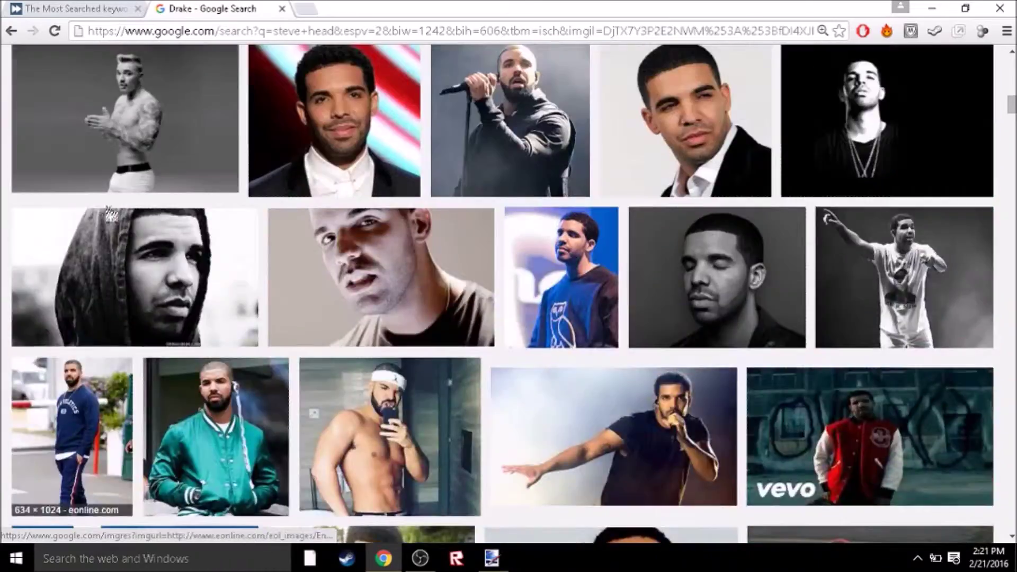
pyautogui.scroll(3, 111, 214)
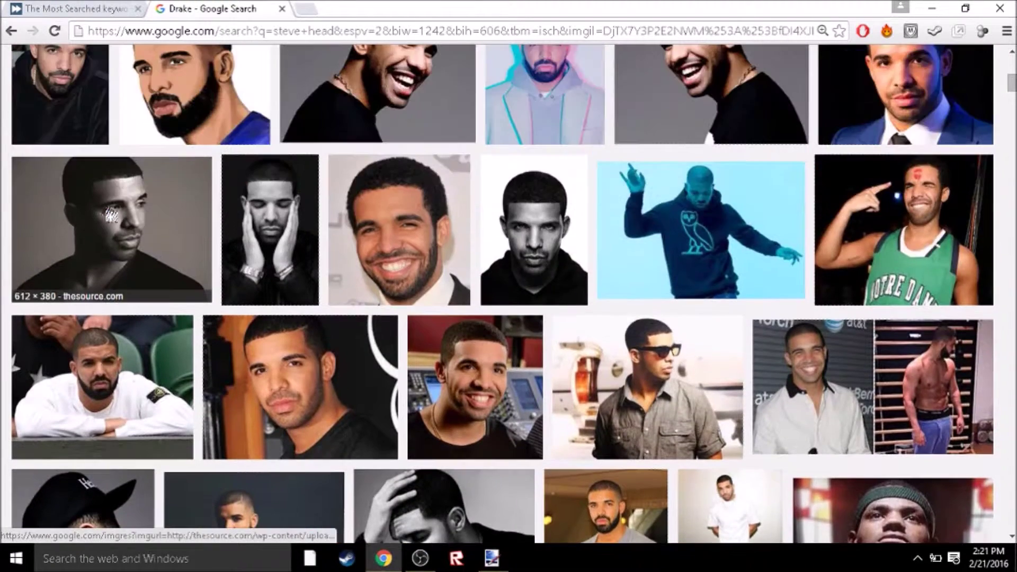
pyautogui.scroll(3, 111, 215)
pyautogui.scroll(2, 111, 215)
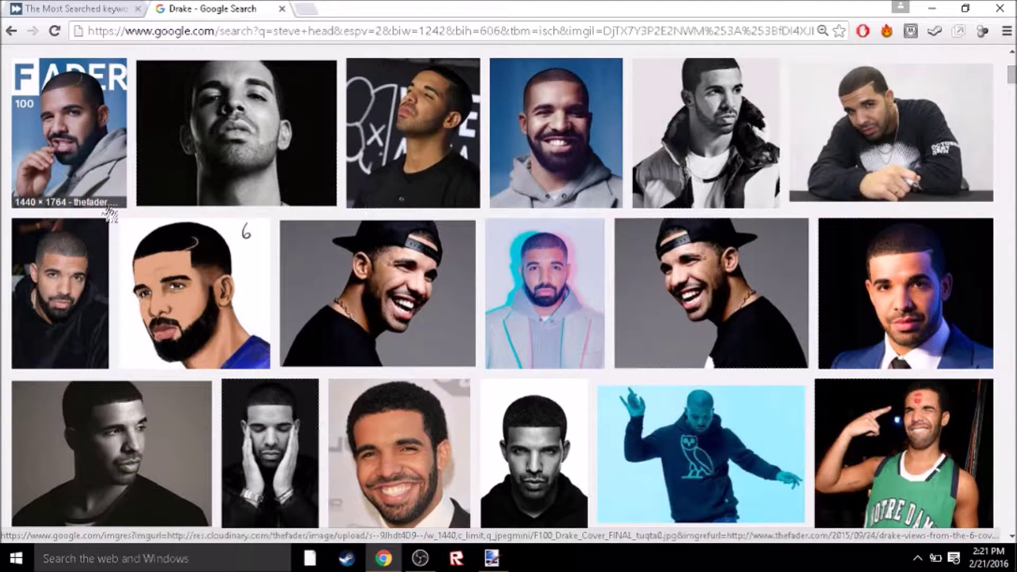
pyautogui.scroll(-20, 110, 215)
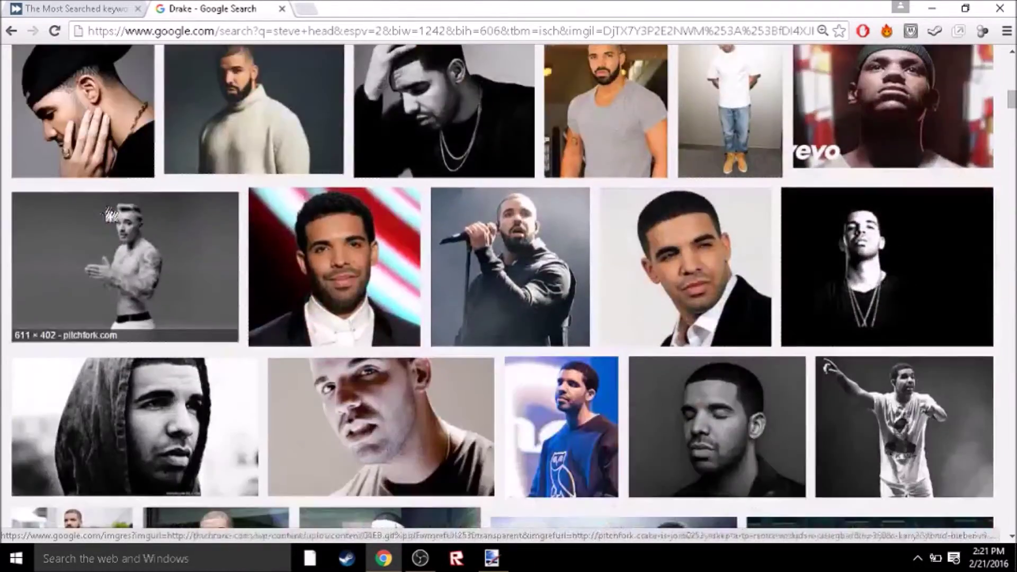
pyautogui.scroll(-10, 110, 214)
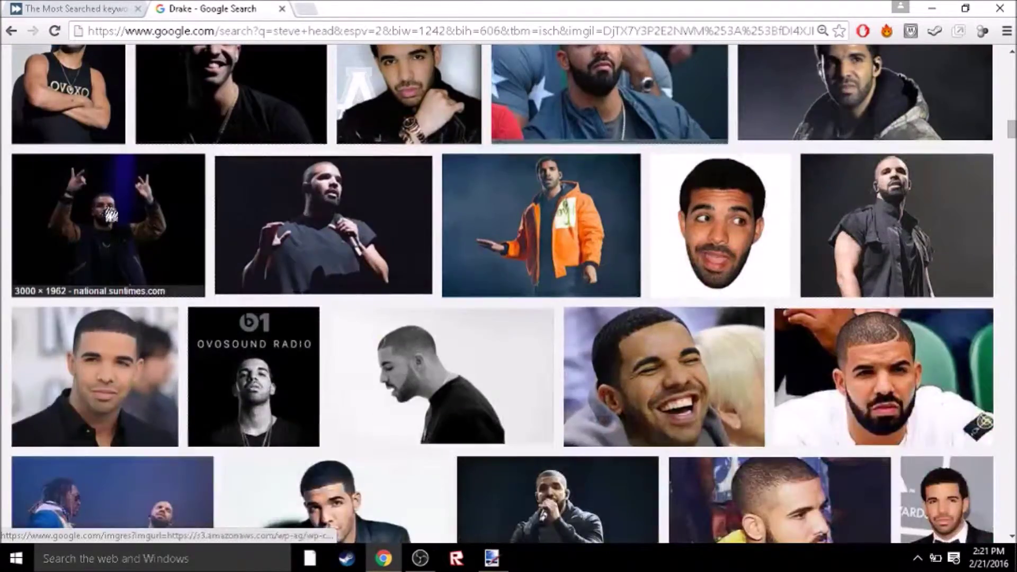
pyautogui.scroll(-10, 111, 215)
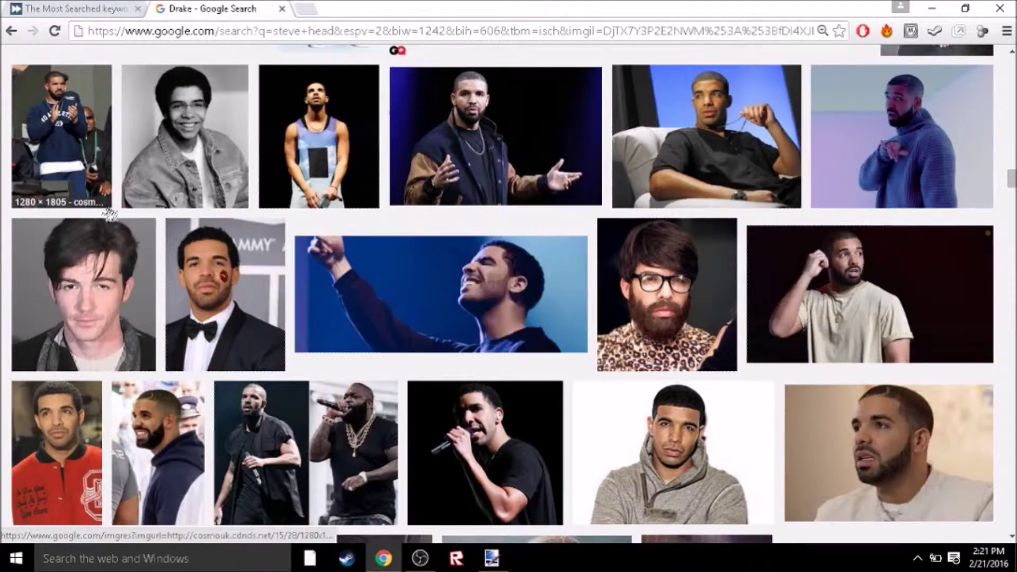
pyautogui.scroll(-5, 110, 214)
pyautogui.scroll(-5, 110, 215)
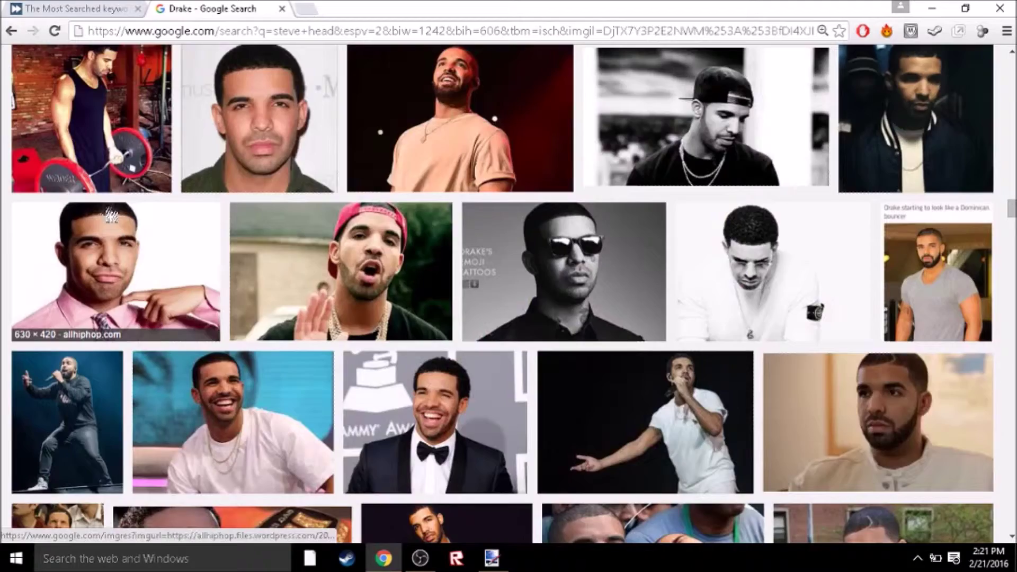
pyautogui.scroll(-15, 110, 215)
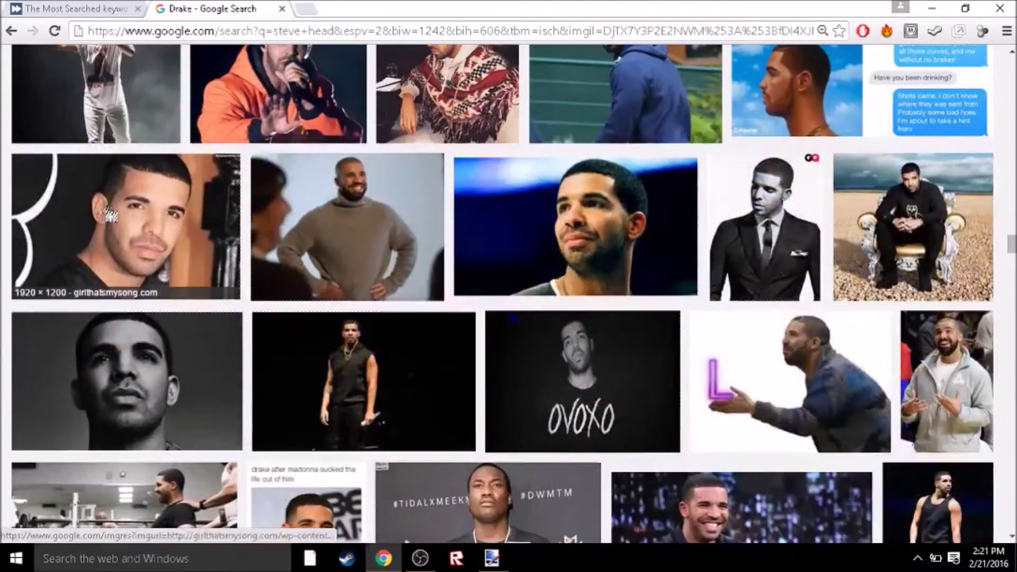
pyautogui.scroll(-7, 110, 215)
pyautogui.scroll(-6, 110, 214)
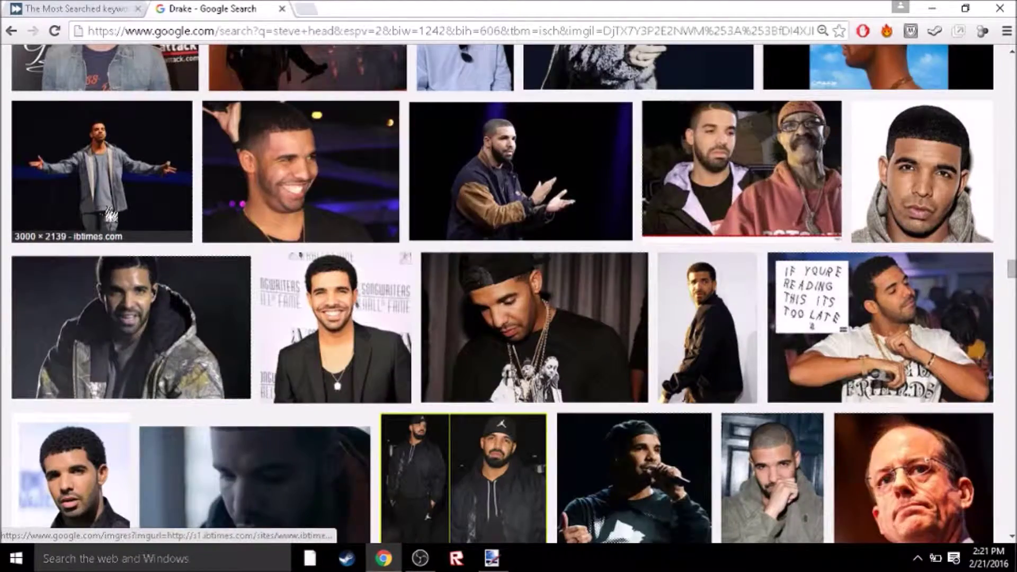
pyautogui.scroll(13, 111, 215)
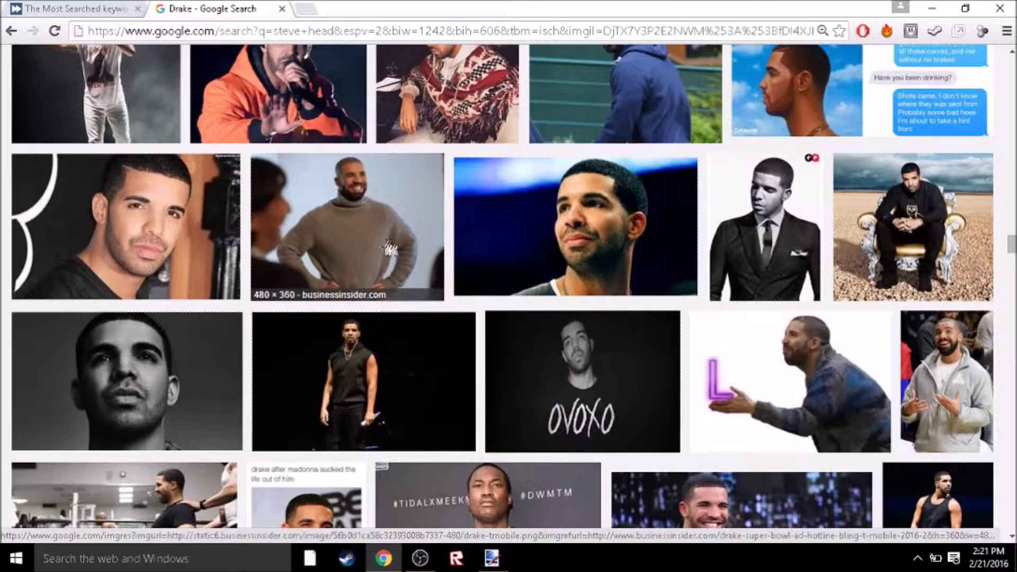
# Copy the 480 × 360 picture of Drake in a turtleneck sweater and switch back to paint.net
pyautogui.click(390, 249)
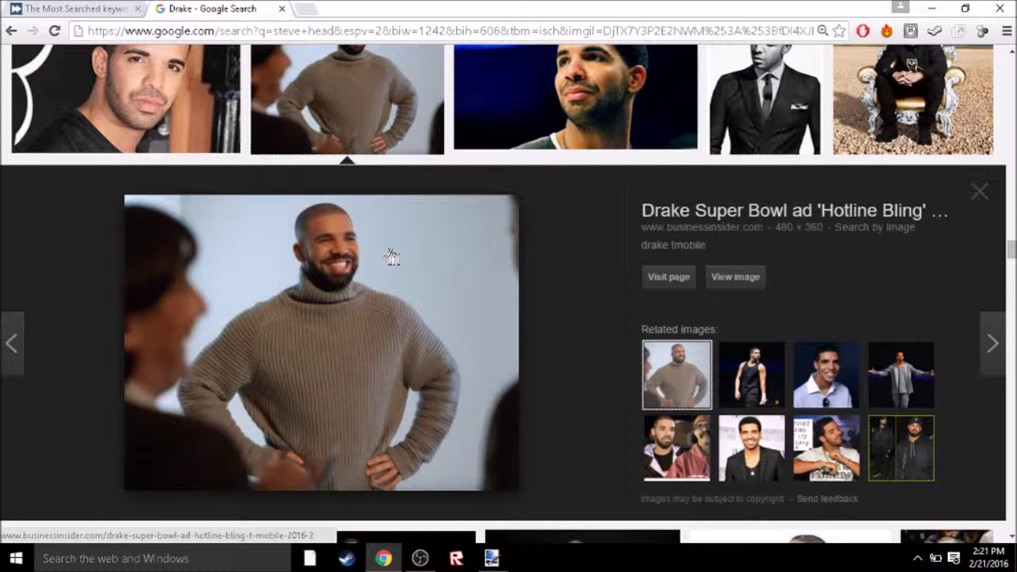
pyautogui.rightClick(392, 256)
pyautogui.click(434, 395)
pyautogui.hotkey('alt', 'Tab')
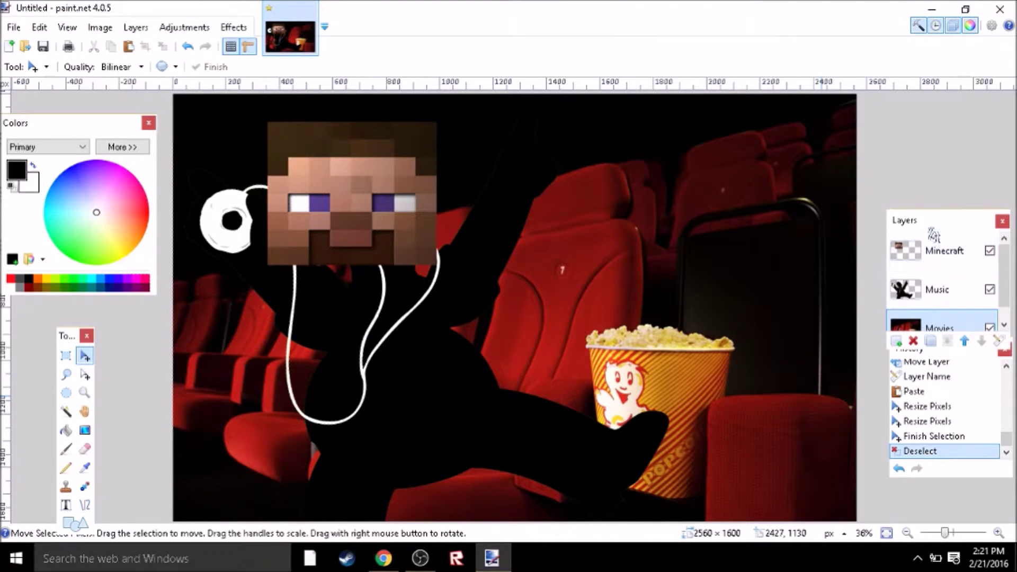
# Add a new layer between the Music and Movies layers and paste the copied Drake picture into it
pyautogui.moveTo(934, 236); pyautogui.dragTo(916, 212)
pyautogui.click(882, 287)
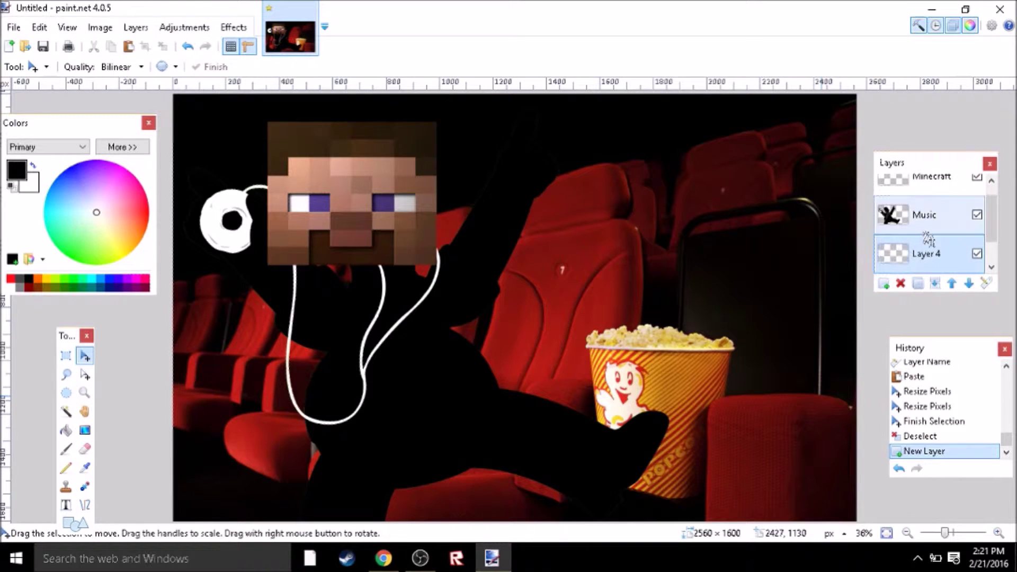
pyautogui.moveTo(927, 254)
pyautogui.mouseDown()
pyautogui.moveTo(927, 209)
pyautogui.moveTo(927, 258)
pyautogui.mouseUp()
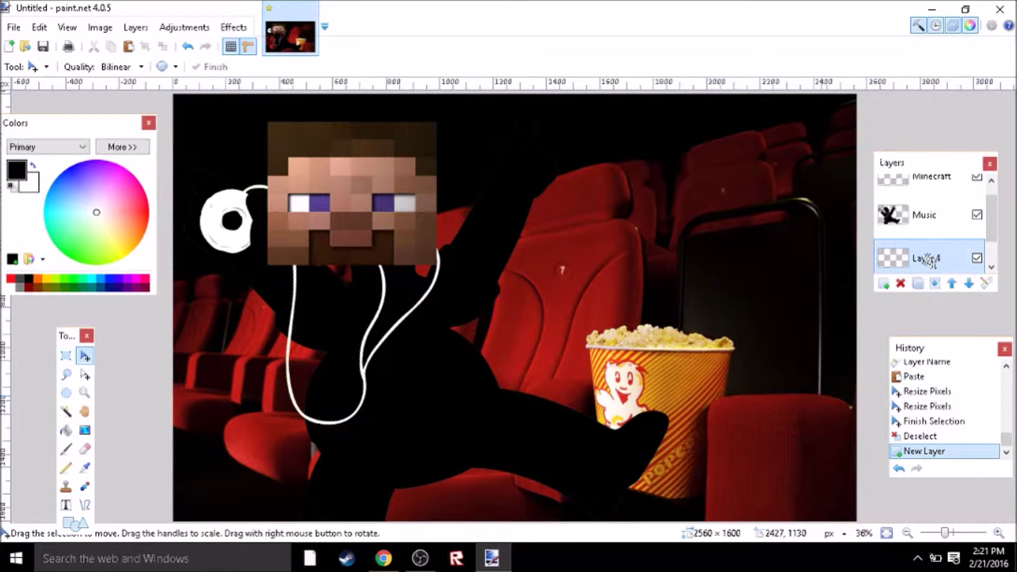
pyautogui.moveTo(927, 259); pyautogui.dragTo(927, 258)
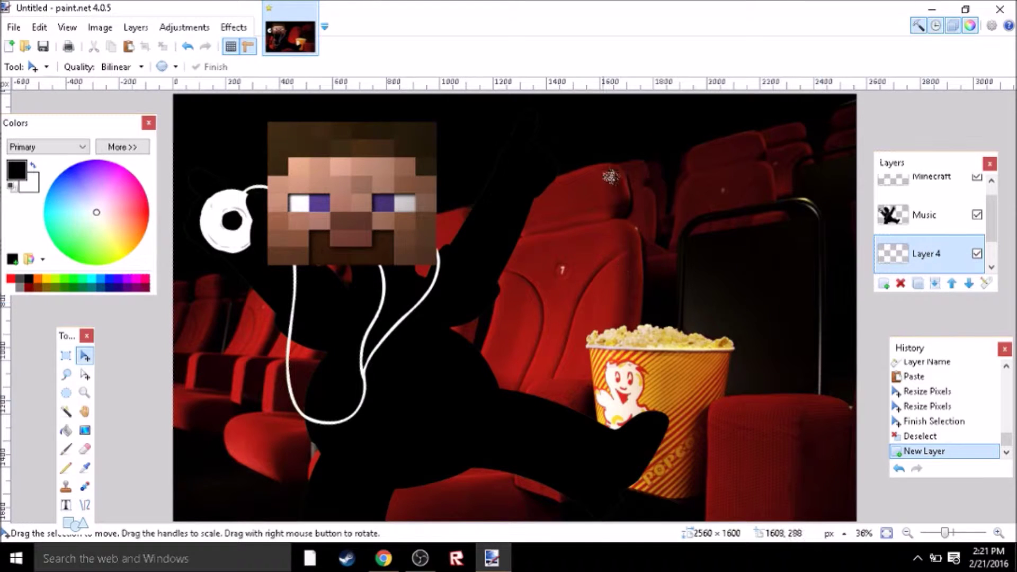
pyautogui.hotkey('ctrl', 'v')
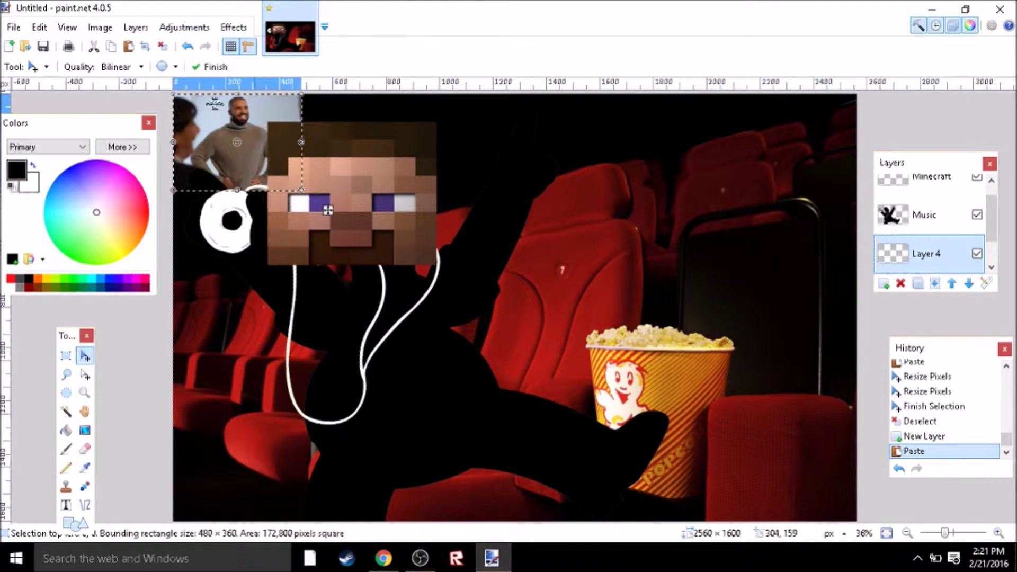
# Try to erase the light blue background around Drake with the Magic Wand at 50% tolerance, and undo the erasure
pyautogui.click(66, 411)
pyautogui.click(270, 116)
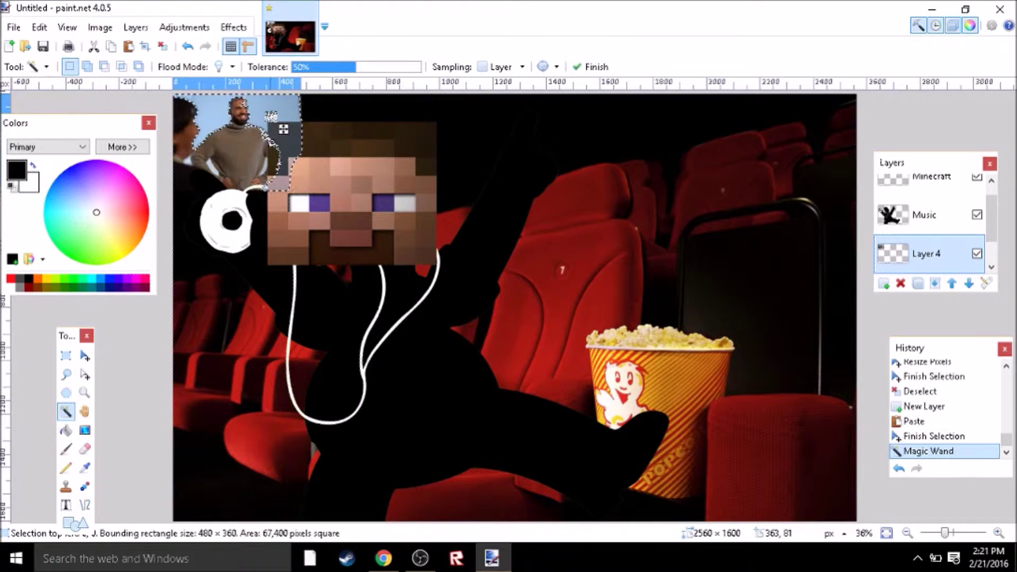
pyautogui.press('Delete')
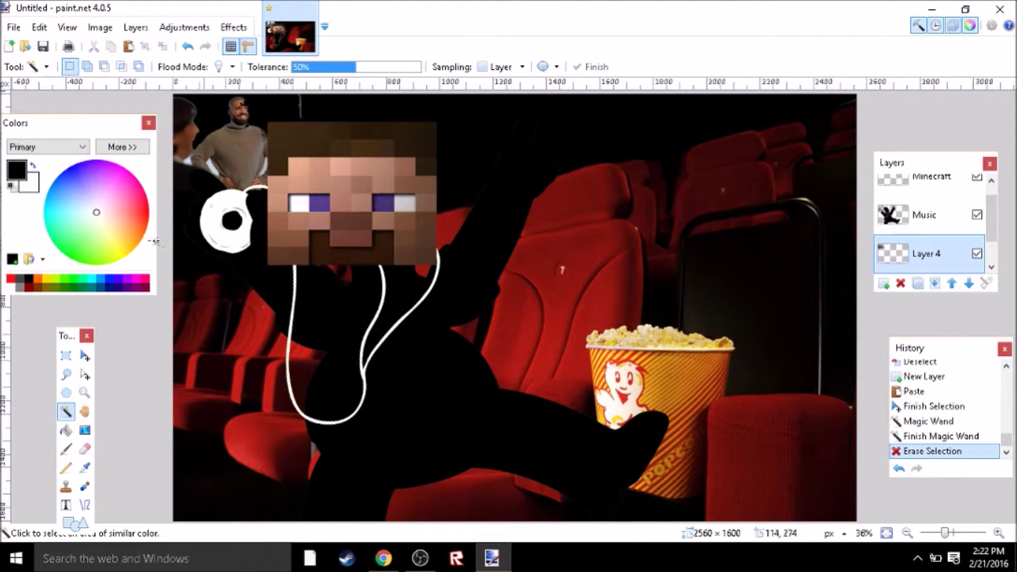
pyautogui.click(189, 47)
# Select the light blue background around Drake with the Magic Wand at 42% tolerance and erase it
pyautogui.click(273, 111)
pyautogui.moveTo(356, 74); pyautogui.dragTo(349, 74)
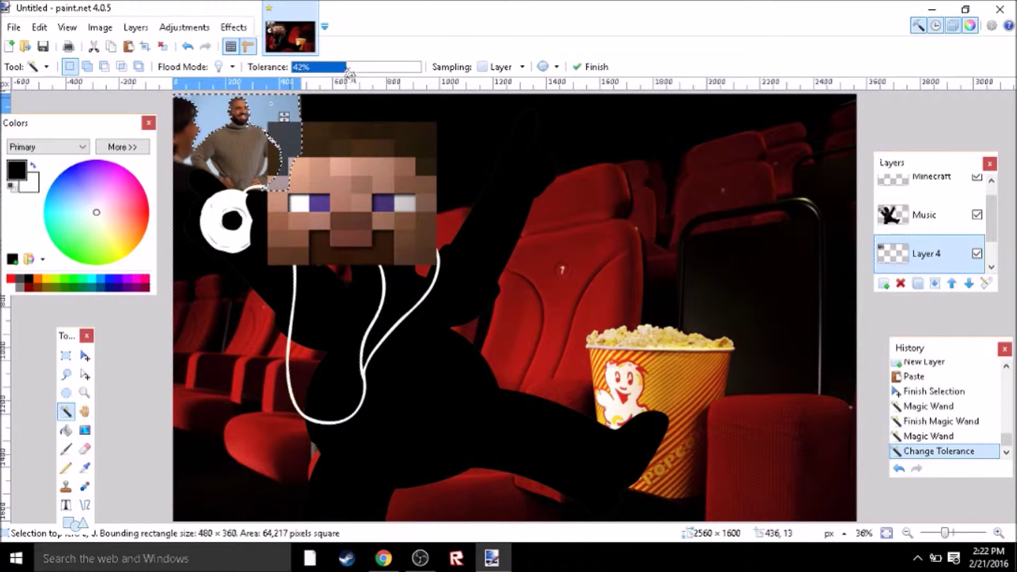
pyautogui.press('Delete')
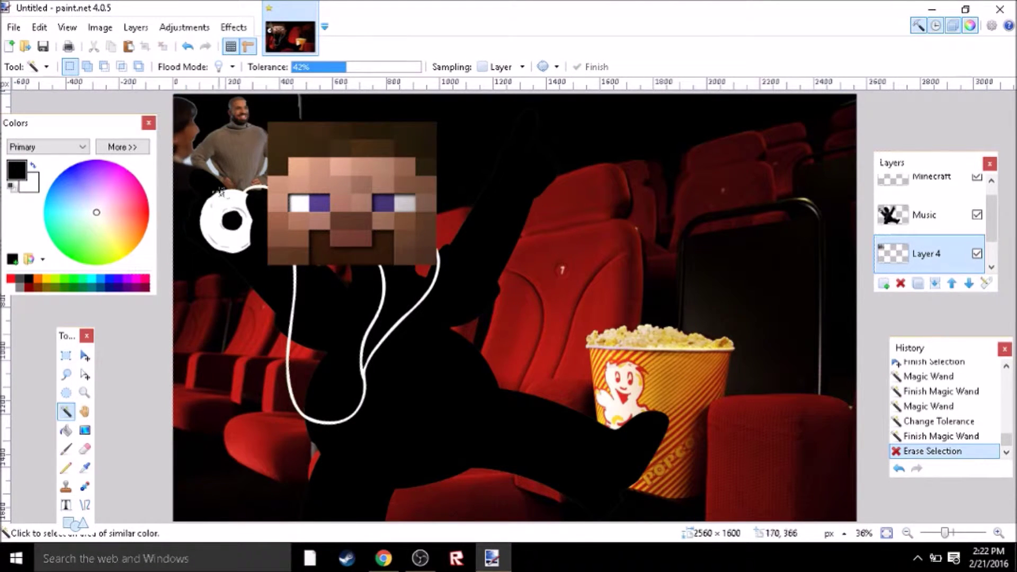
# Erase the leftover vertical strip at the Drake picture's right edge with the Eraser at brush width 20
pyautogui.click(84, 449)
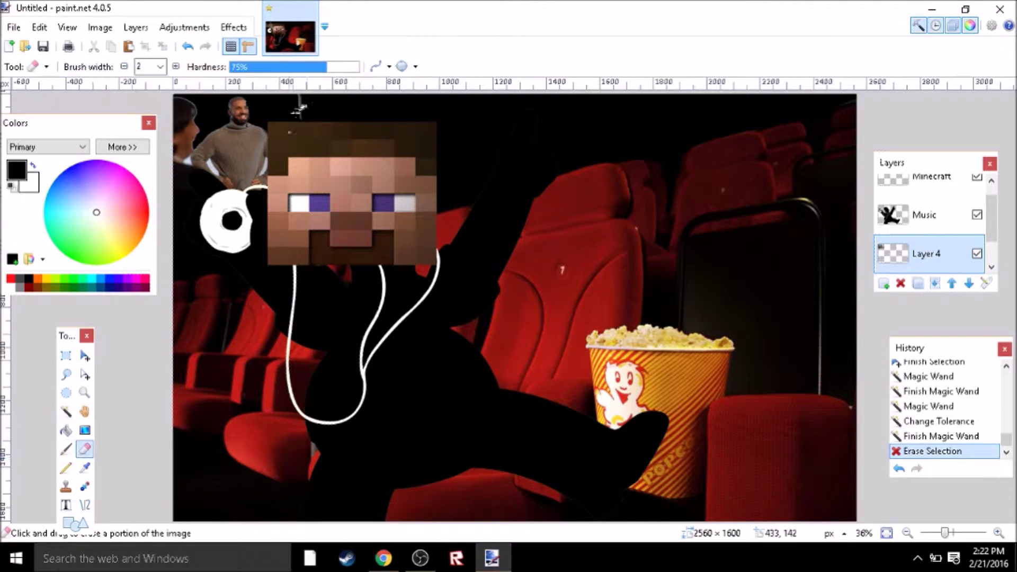
pyautogui.moveTo(303, 103); pyautogui.dragTo(310, 104)
pyautogui.click(161, 66)
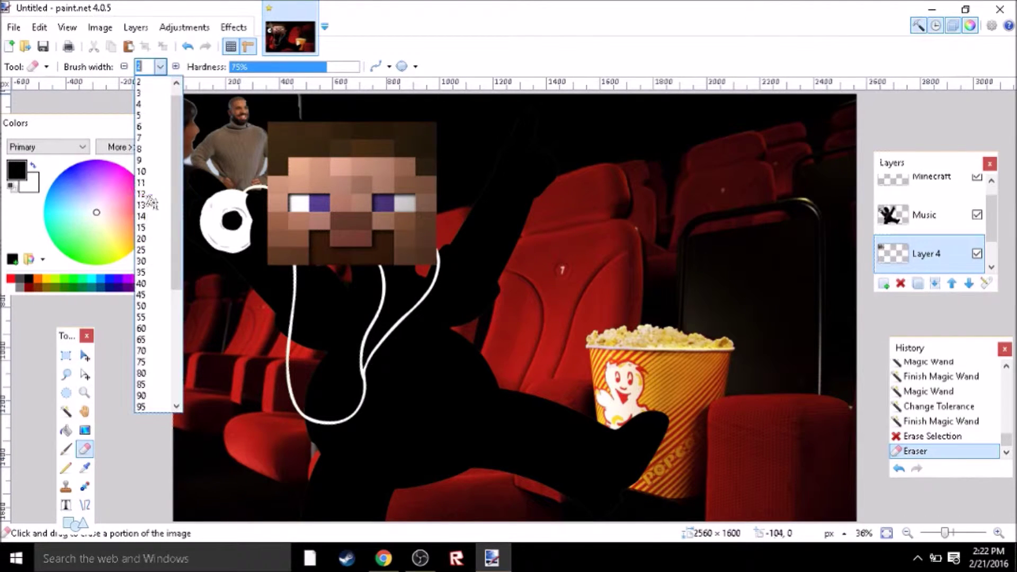
pyautogui.click(154, 241)
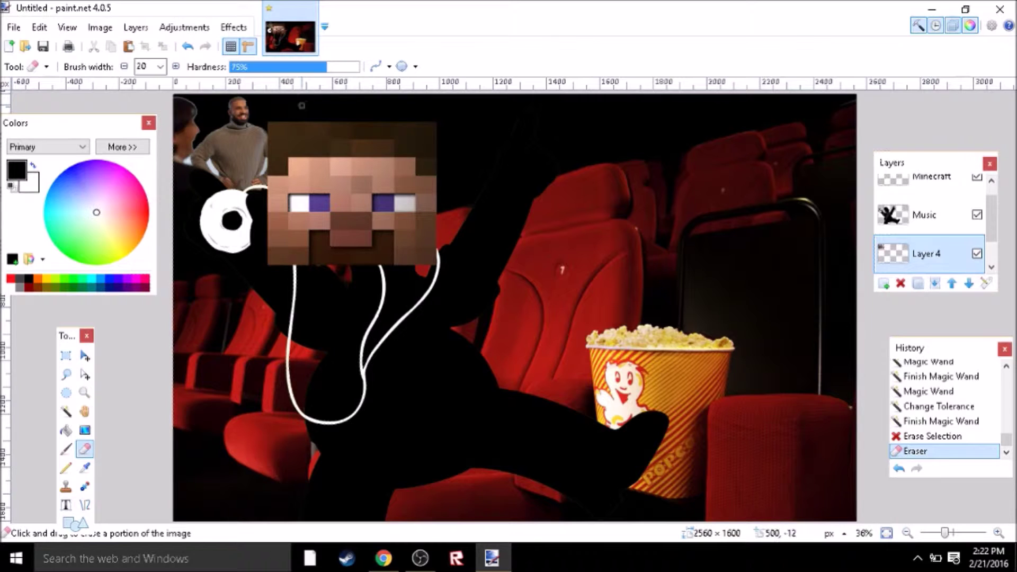
pyautogui.click(268, 92)
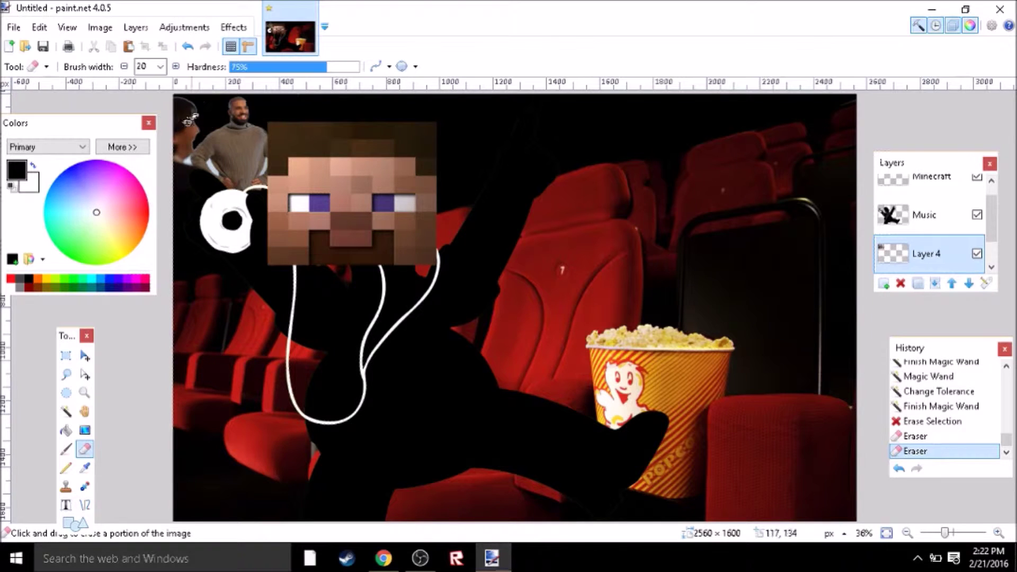
# Erase the bystander beside Drake with the Eraser at brush width 80
pyautogui.click(155, 67)
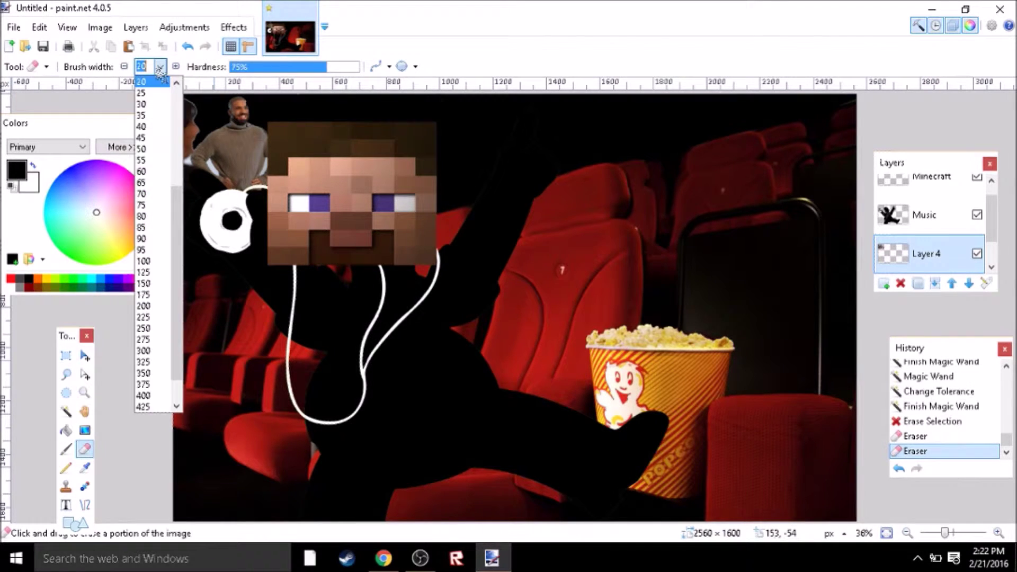
pyautogui.click(154, 216)
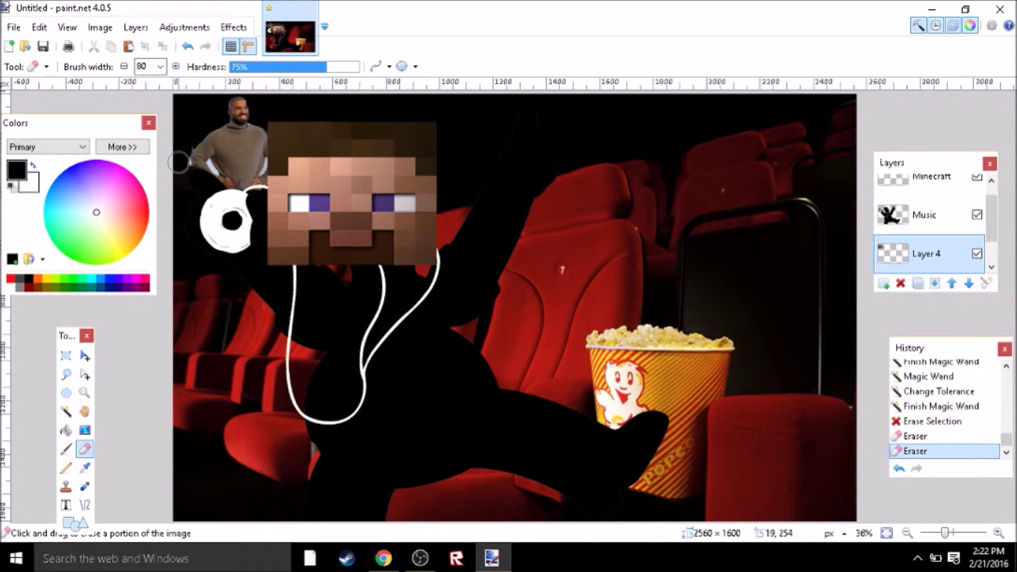
pyautogui.moveTo(182, 165); pyautogui.dragTo(177, 167)
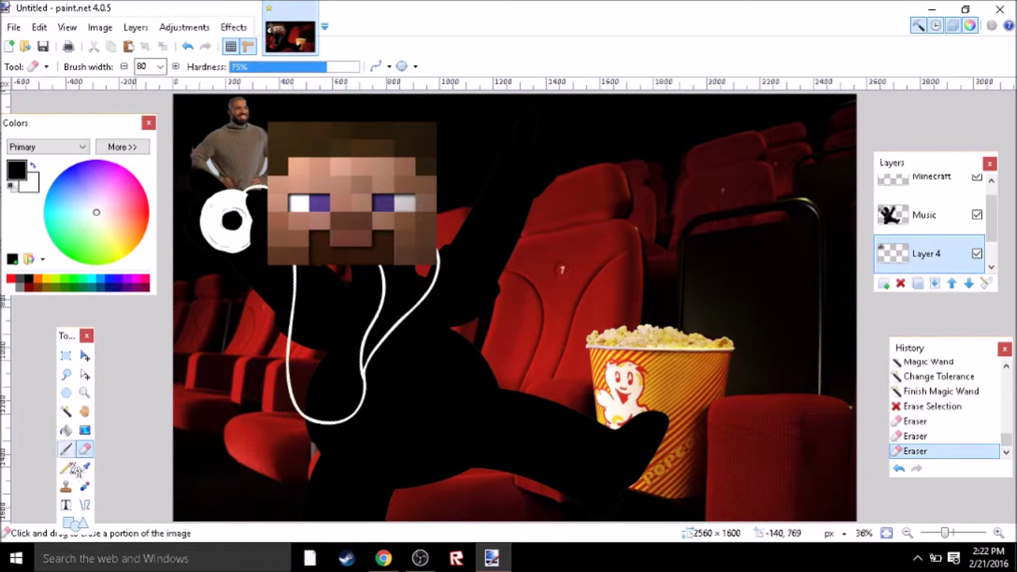
# Select the background patches left between Drake's arms and body with the Magic Wand at 42% tolerance and erase them
pyautogui.click(66, 411)
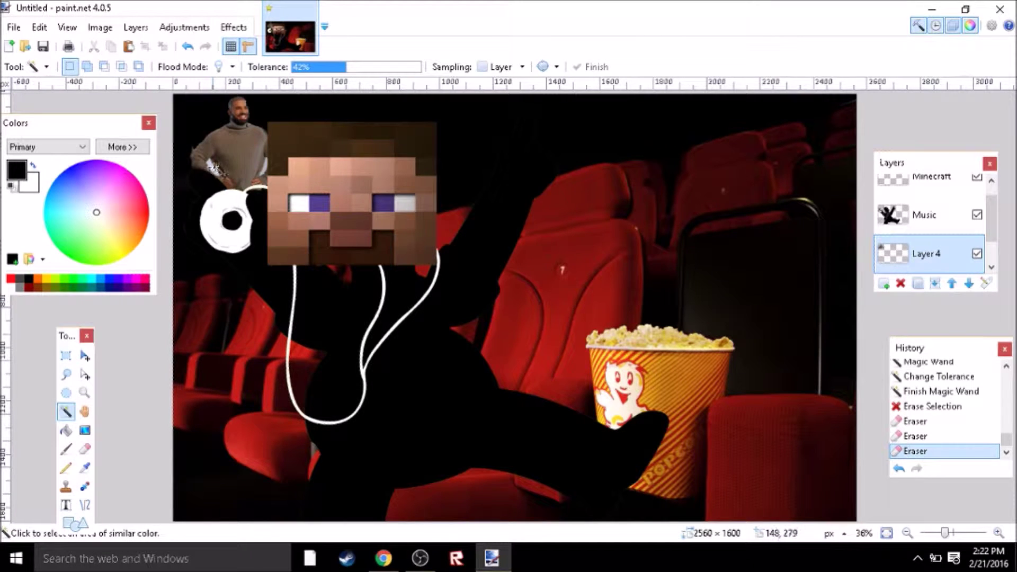
pyautogui.click(219, 167)
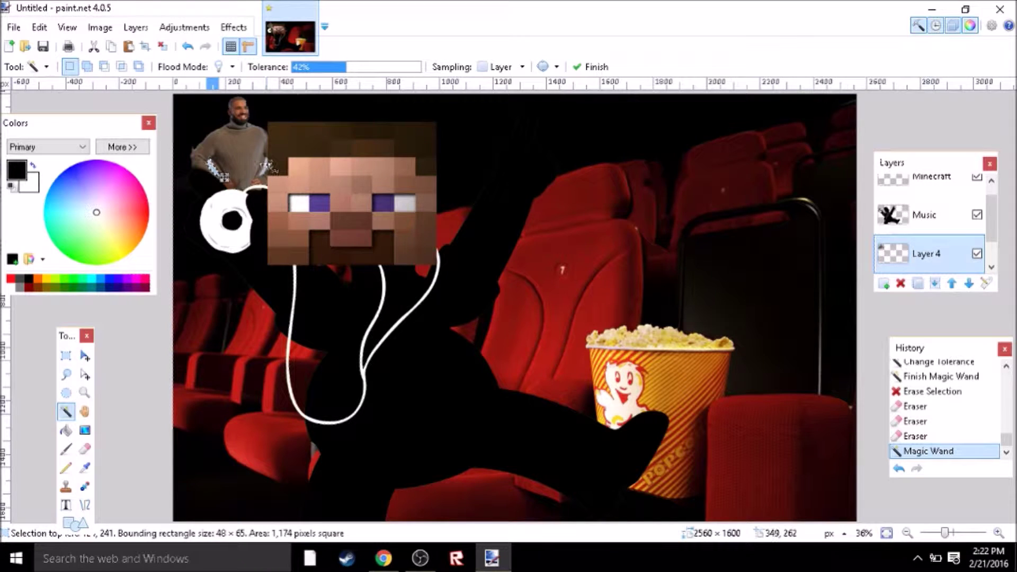
pyautogui.press('Delete')
pyautogui.click(268, 167)
pyautogui.press('Delete')
# Flip the Drake layer horizontally and move its whole content so Drake stands over the red seat above the popcorn
pyautogui.click(152, 30)
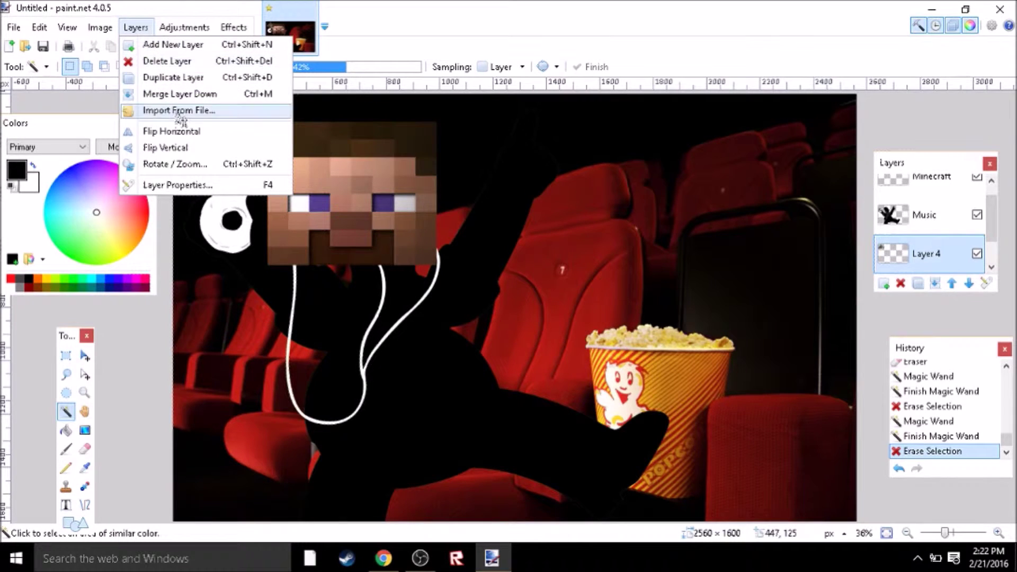
pyautogui.click(184, 132)
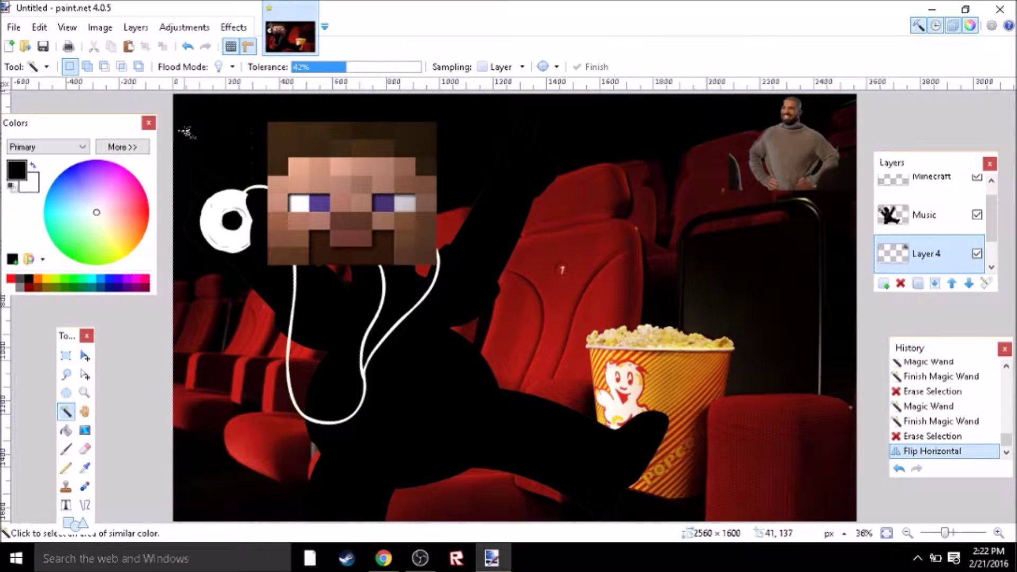
pyautogui.click(84, 356)
pyautogui.hotkey('ctrl', 'a')
pyautogui.moveTo(762, 158); pyautogui.dragTo(619, 209)
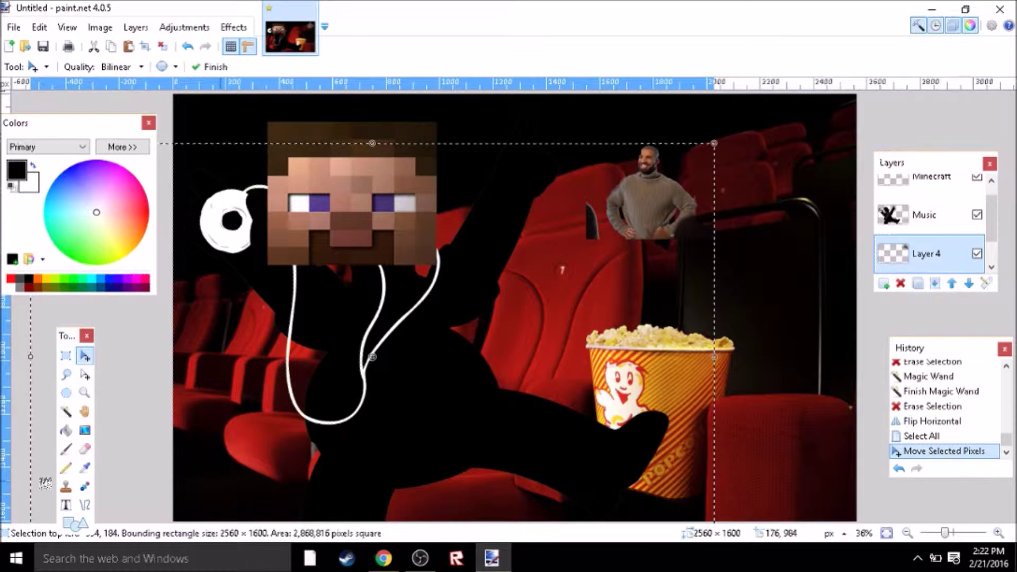
# Erase the leftover sliver beside Drake with the Eraser, and enlarge and reposition the layer's content above the popcorn
pyautogui.click(85, 449)
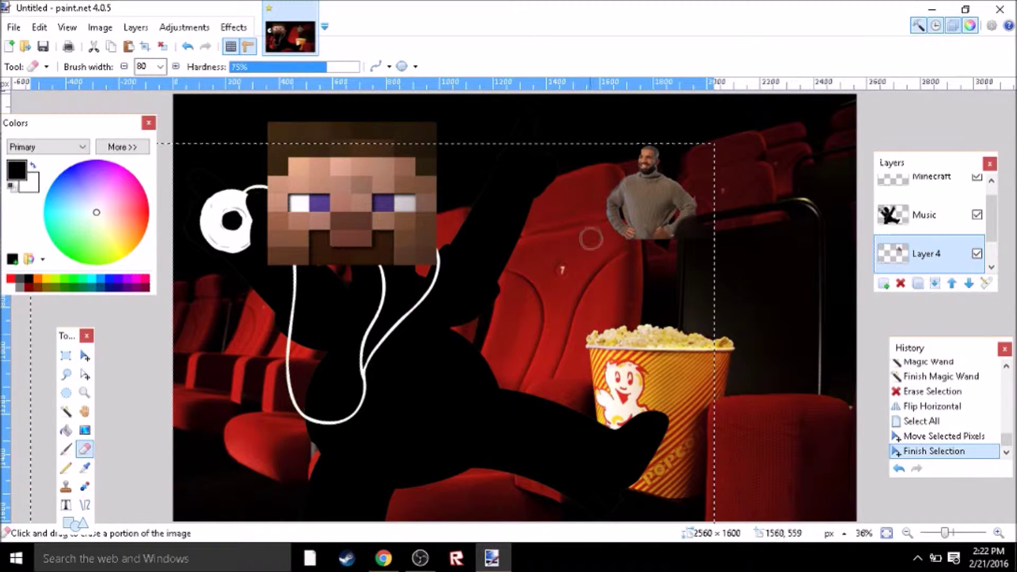
pyautogui.click(588, 248)
pyautogui.click(84, 356)
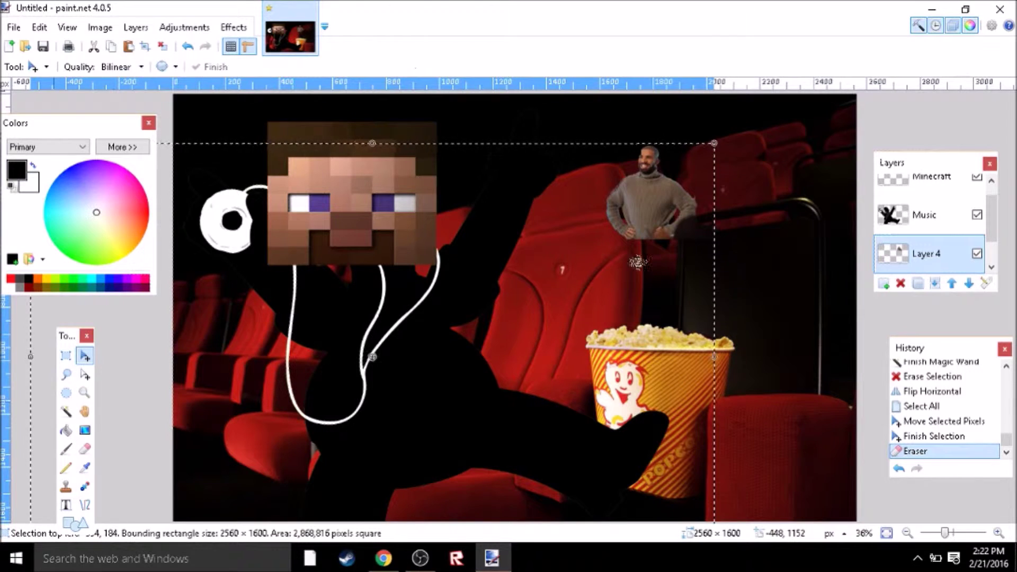
pyautogui.moveTo(631, 215); pyautogui.dragTo(627, 143)
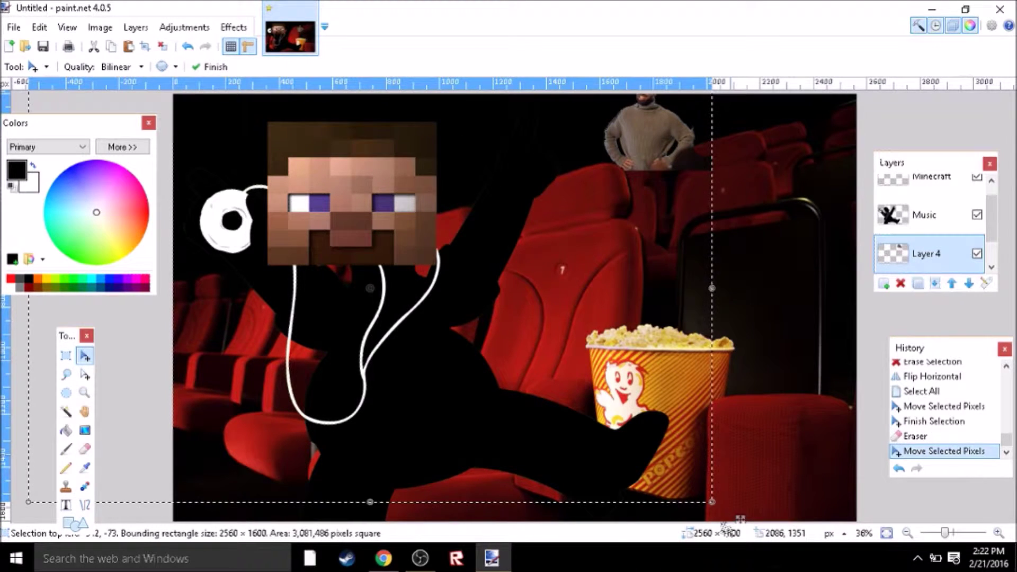
pyautogui.moveTo(711, 501); pyautogui.dragTo(822, 569)
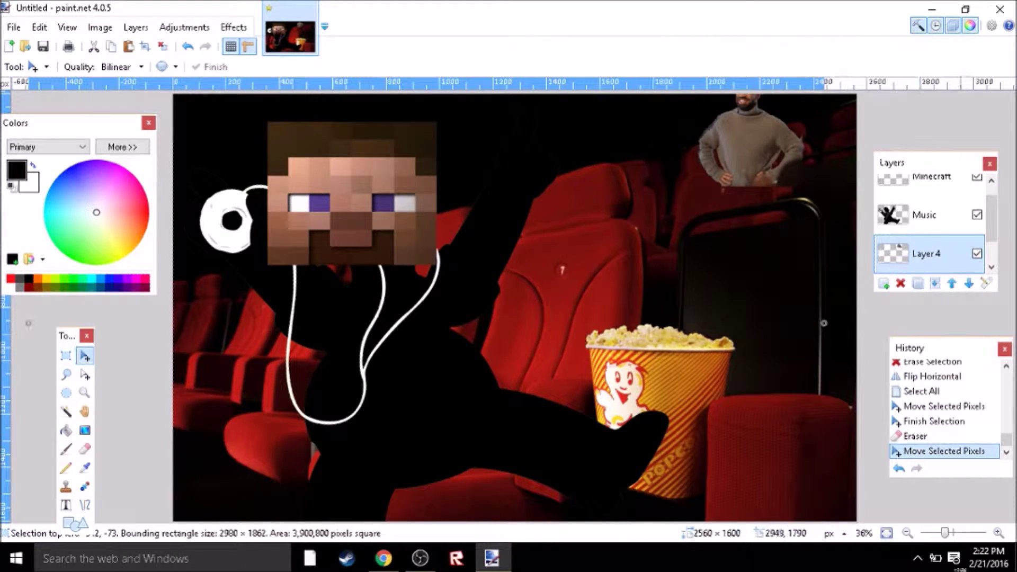
pyautogui.moveTo(744, 157); pyautogui.dragTo(635, 219)
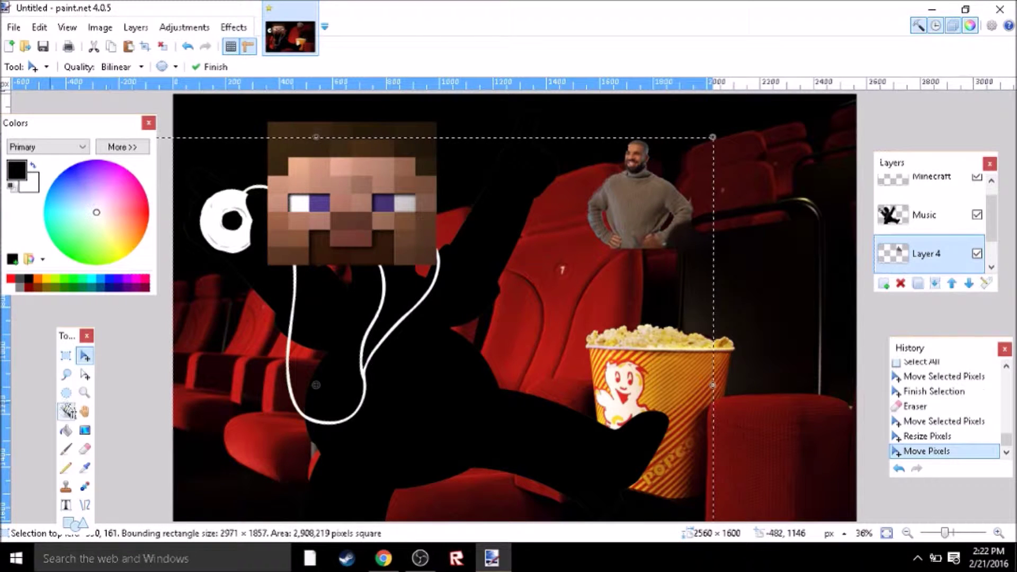
# Select Drake with a rectangle, enlarge the selection to about 655 × 621 pixels and place him over the black seat back
pyautogui.click(66, 356)
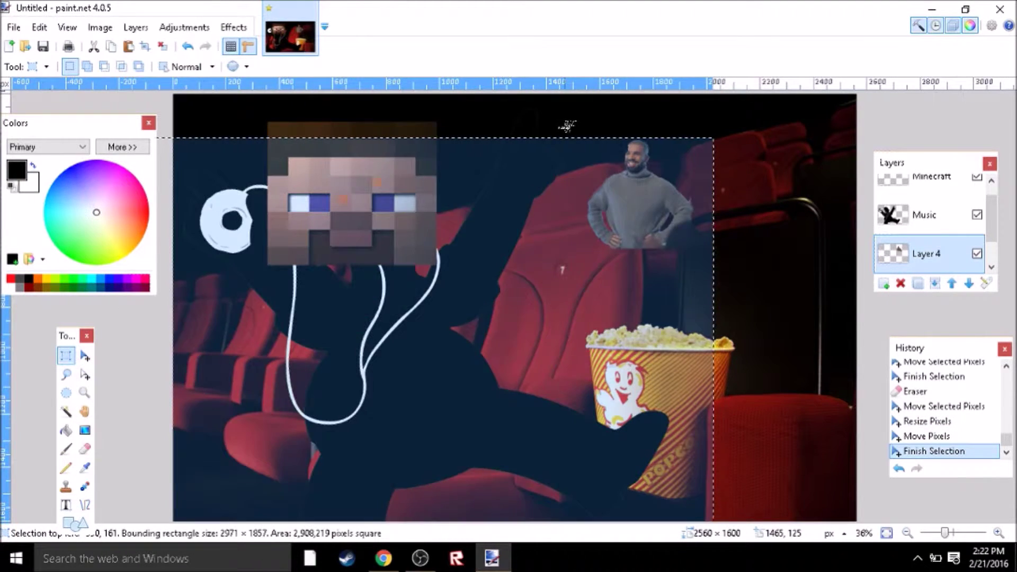
pyautogui.moveTo(565, 128); pyautogui.dragTo(819, 309)
pyautogui.click(85, 356)
pyautogui.moveTo(740, 226); pyautogui.dragTo(740, 227)
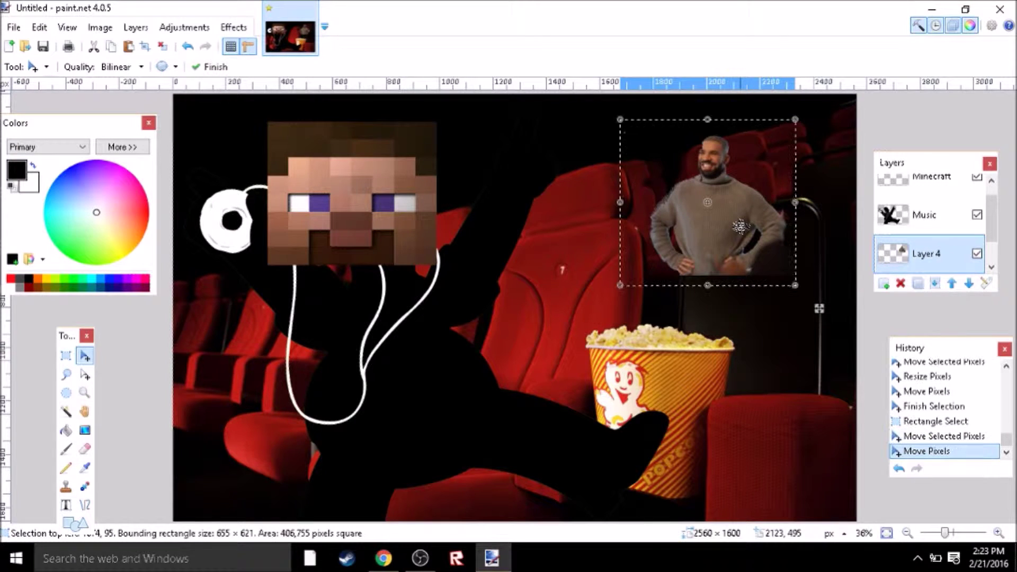
# Try erasing Drake's arm and lower body over the black seat with the Eraser at brush width 80, and undo the strokes
pyautogui.click(84, 449)
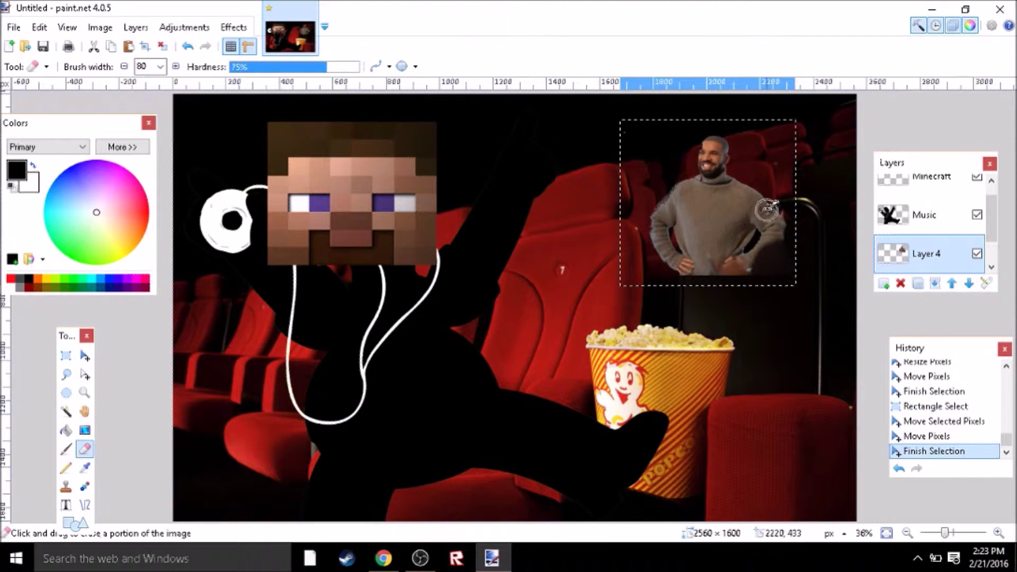
pyautogui.moveTo(767, 206); pyautogui.dragTo(744, 212)
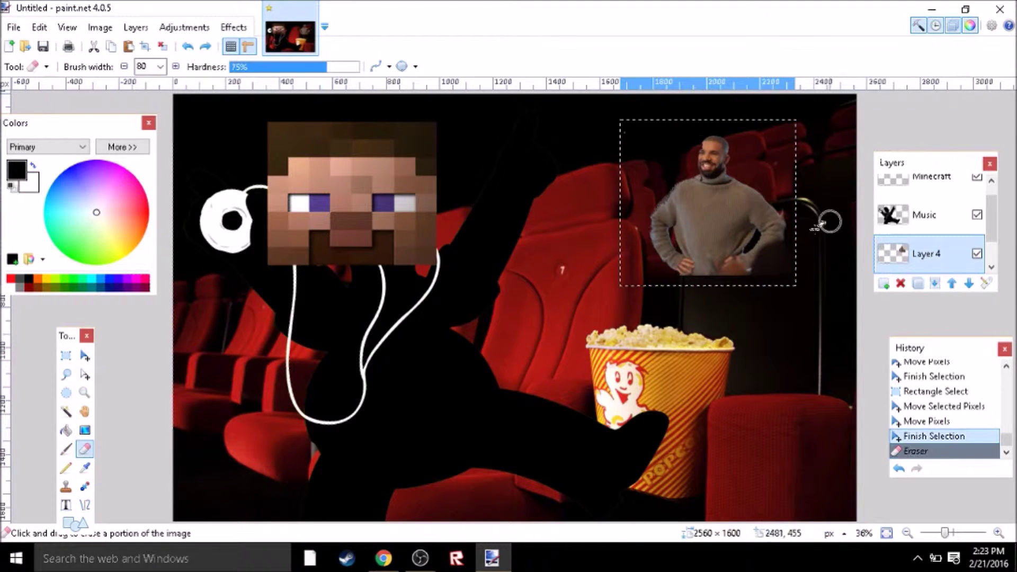
pyautogui.click(768, 216)
pyautogui.moveTo(768, 216)
pyautogui.mouseDown()
pyautogui.moveTo(645, 236)
pyautogui.moveTo(692, 248)
pyautogui.mouseUp()
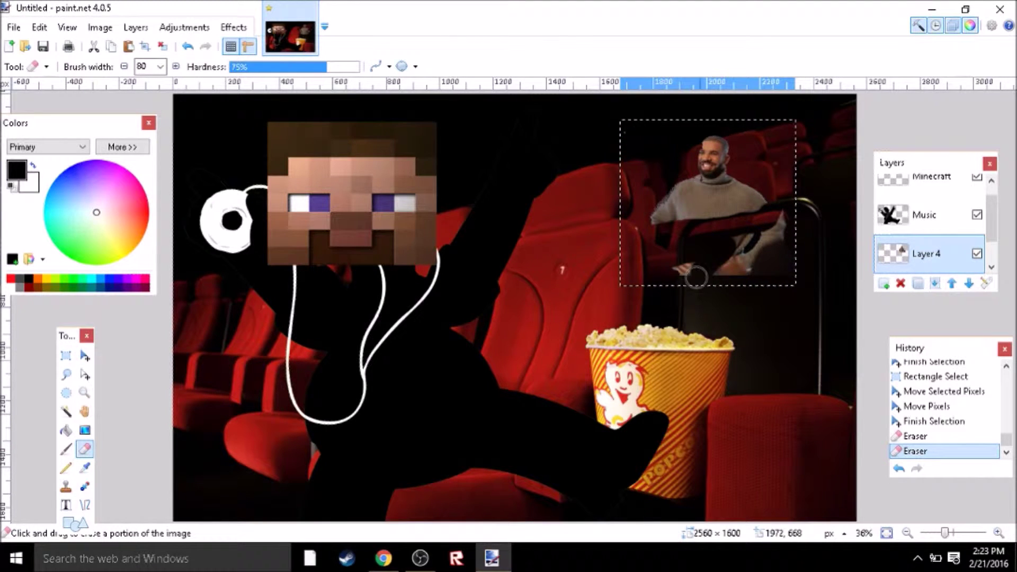
pyautogui.moveTo(755, 243)
pyautogui.mouseDown()
pyautogui.moveTo(725, 269)
pyautogui.moveTo(752, 261)
pyautogui.moveTo(721, 272)
pyautogui.moveTo(739, 235)
pyautogui.moveTo(779, 216)
pyautogui.moveTo(765, 260)
pyautogui.moveTo(764, 229)
pyautogui.mouseUp()
pyautogui.hotkey('ctrl', 'z')
pyautogui.moveTo(773, 178); pyautogui.dragTo(748, 255)
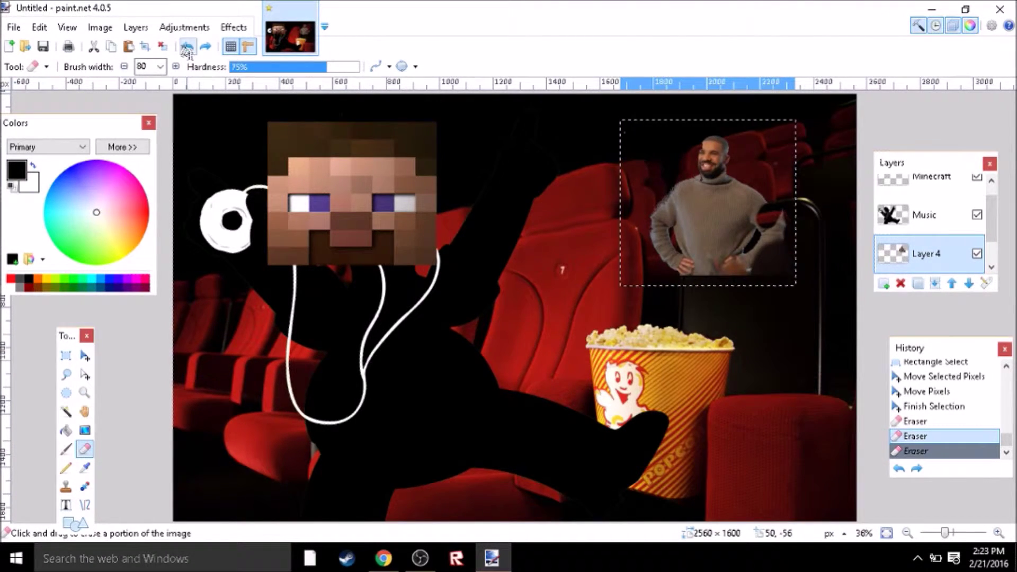
pyautogui.hotkey('ctrl', 'z')
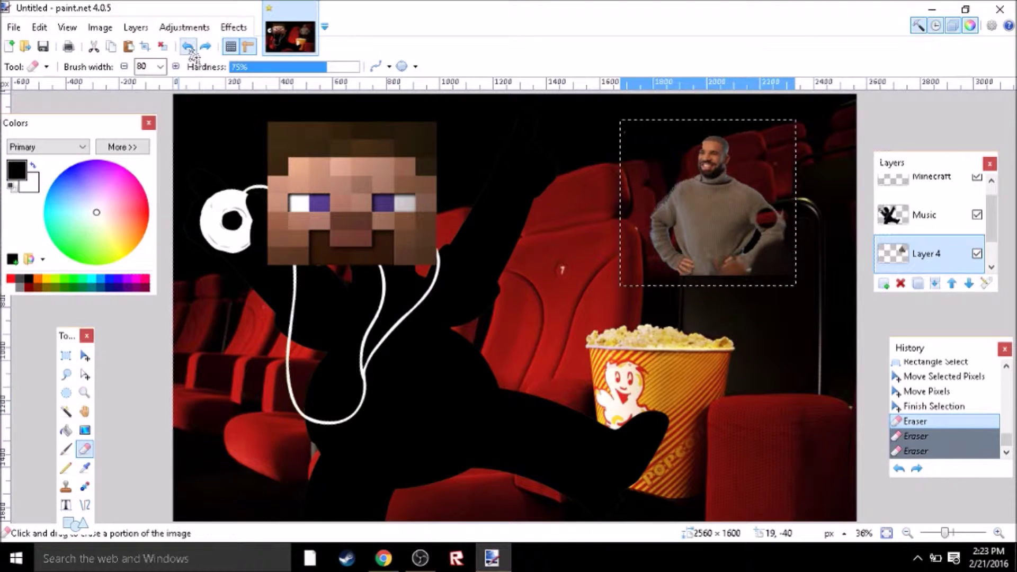
pyautogui.hotkey('ctrl', 'z')
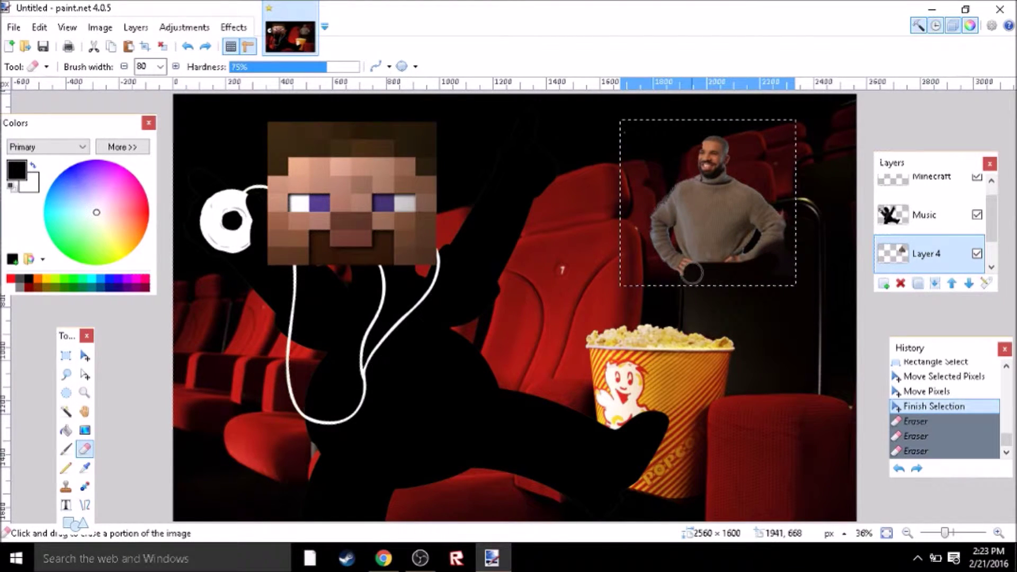
# Erase Drake's lower body along the top edge of the black seat with the Eraser so he appears behind it
pyautogui.moveTo(691, 272); pyautogui.dragTo(714, 291)
pyautogui.moveTo(700, 253)
pyautogui.mouseDown()
pyautogui.moveTo(758, 258)
pyautogui.moveTo(713, 262)
pyautogui.moveTo(773, 258)
pyautogui.moveTo(777, 240)
pyautogui.moveTo(732, 246)
pyautogui.mouseUp()
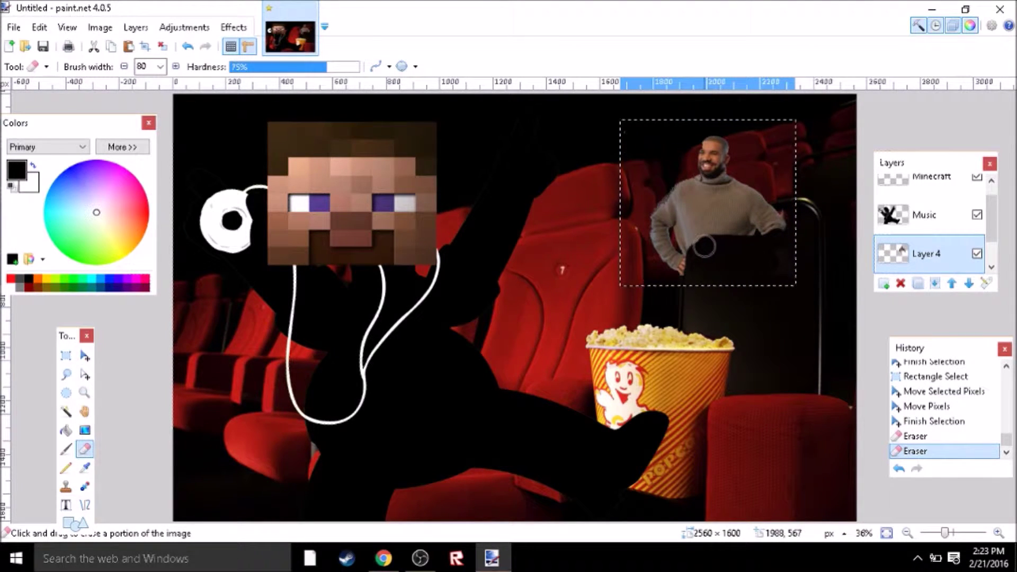
pyautogui.moveTo(695, 247)
pyautogui.mouseDown()
pyautogui.moveTo(723, 231)
pyautogui.moveTo(766, 240)
pyautogui.mouseUp()
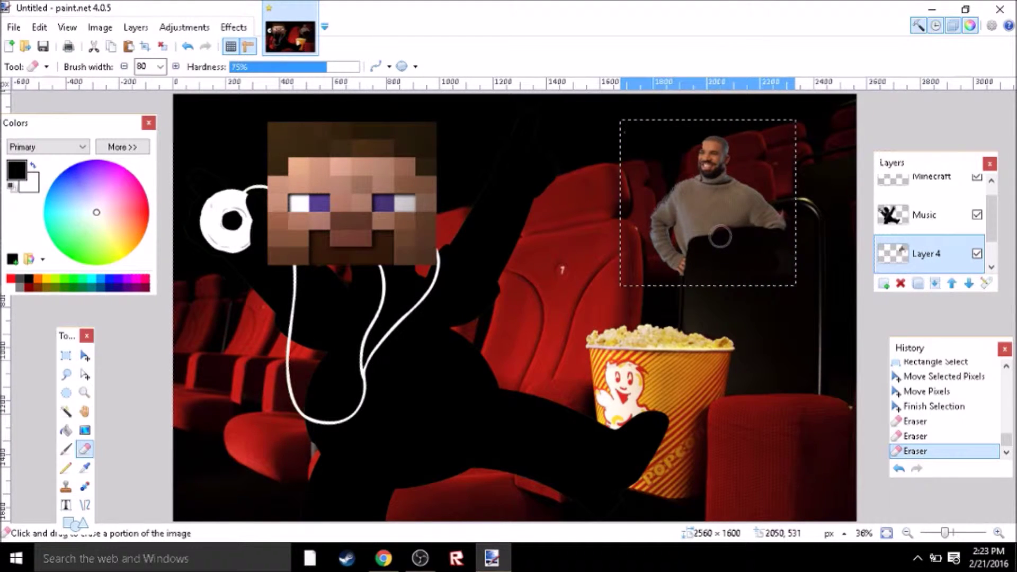
pyautogui.click(699, 241)
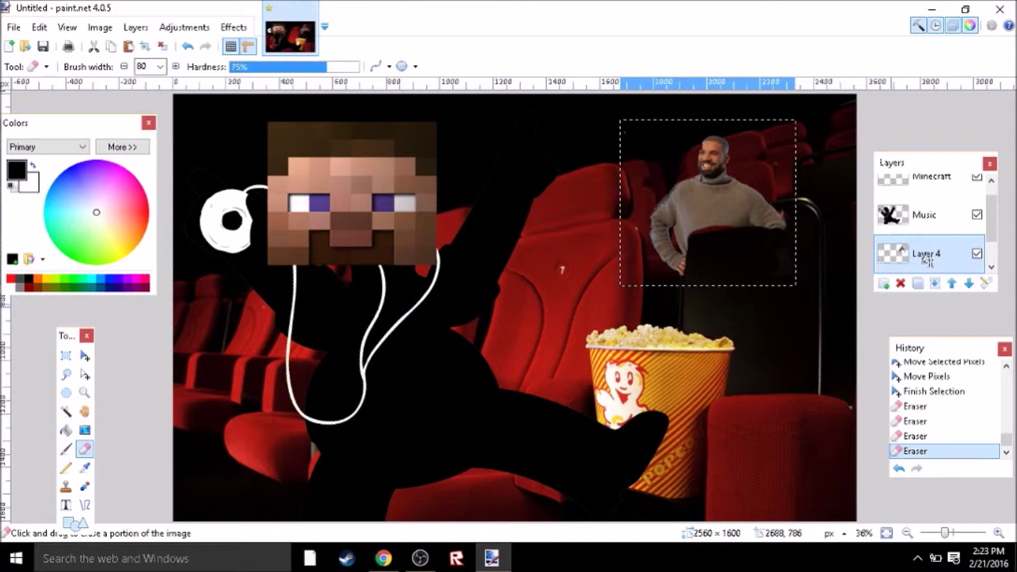
# Rename Layer 4 as Drake and clear the selection
pyautogui.click(986, 283)
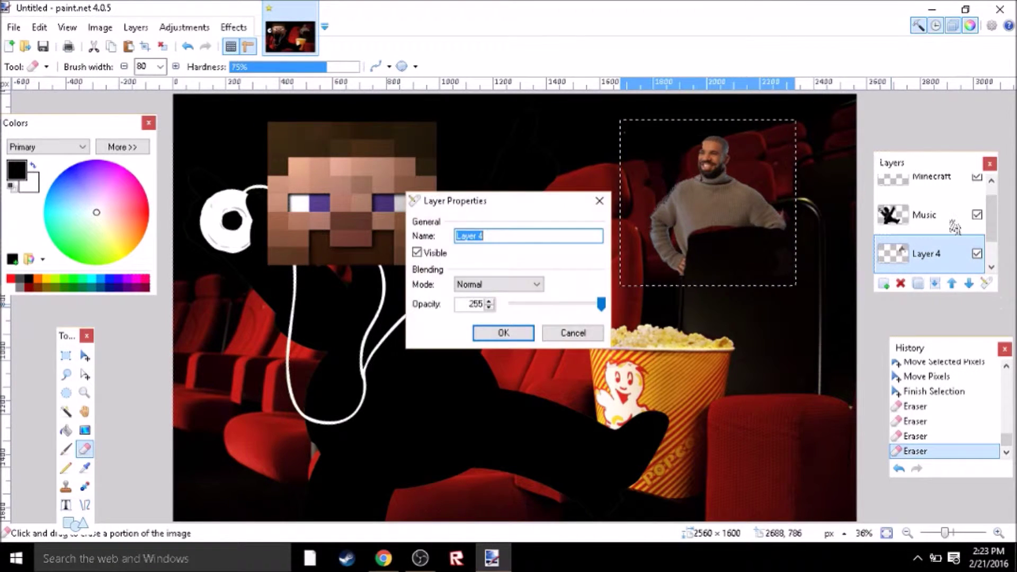
pyautogui.write('Drake')
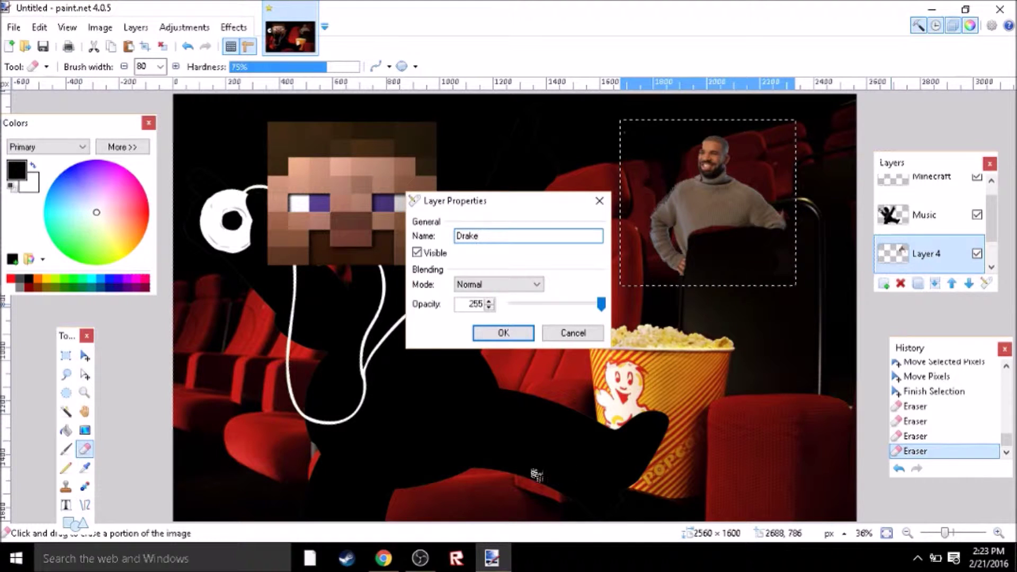
pyautogui.click(501, 333)
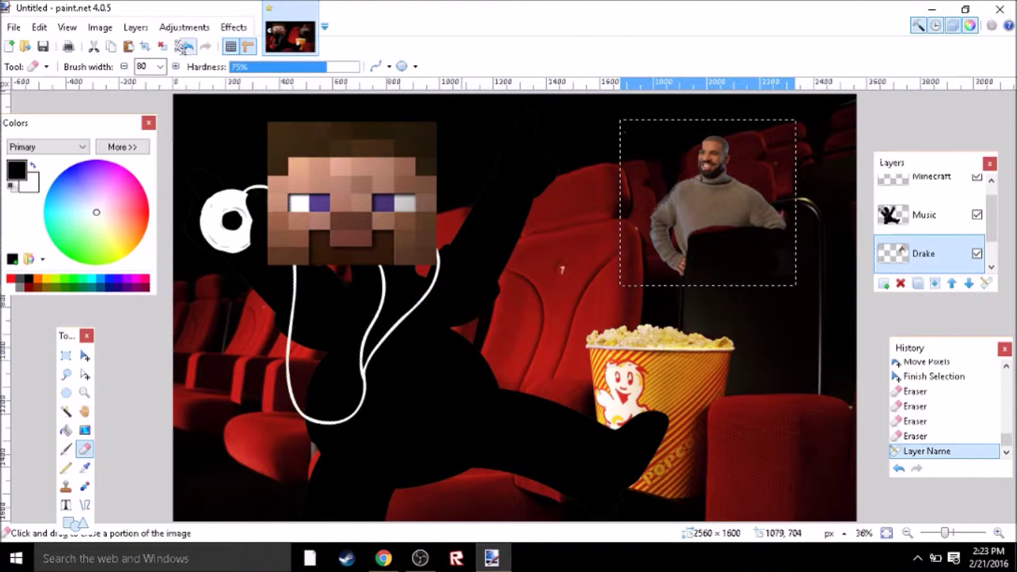
pyautogui.hotkey('ctrl', 'd')
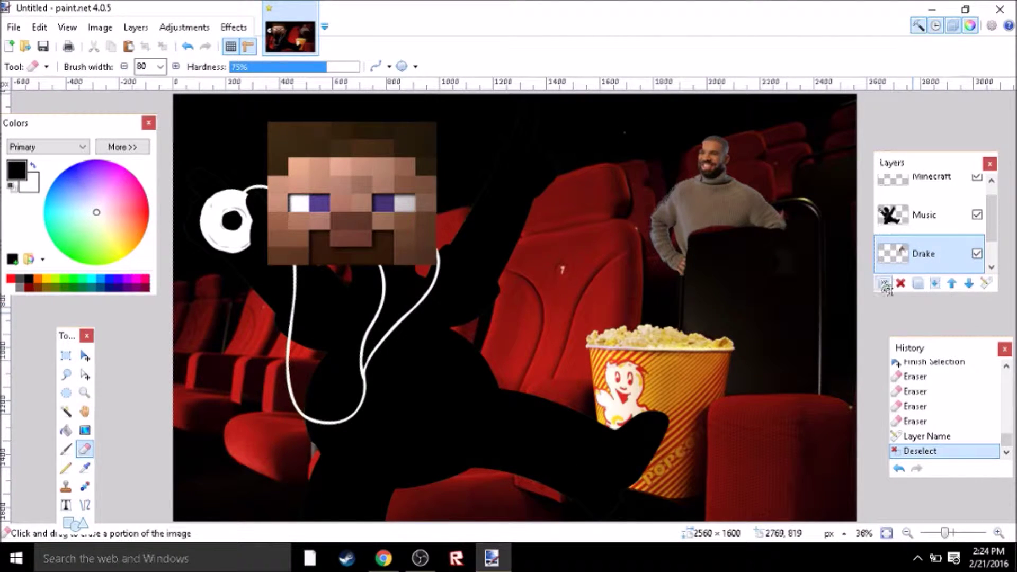
# Add a new layer, switch to Chrome and copy the keyword Beyonce from the most-searched list in the reelseo article
pyautogui.click(883, 283)
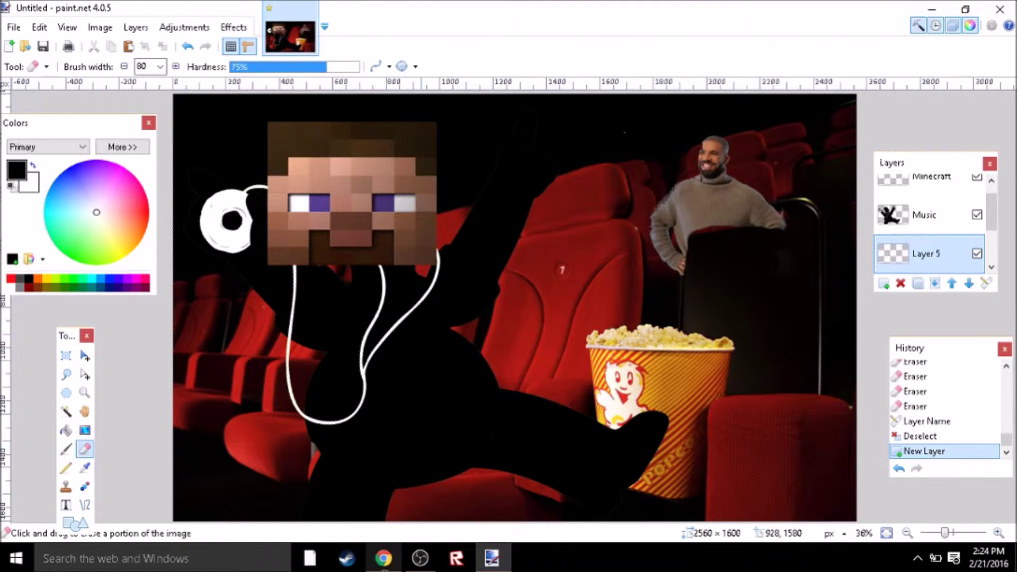
pyautogui.click(385, 562)
pyautogui.hotkey('ctrl', 'shift', 'Tab')
pyautogui.moveTo(114, 382); pyautogui.dragTo(172, 382)
pyautogui.hotkey('ctrl', 'c')
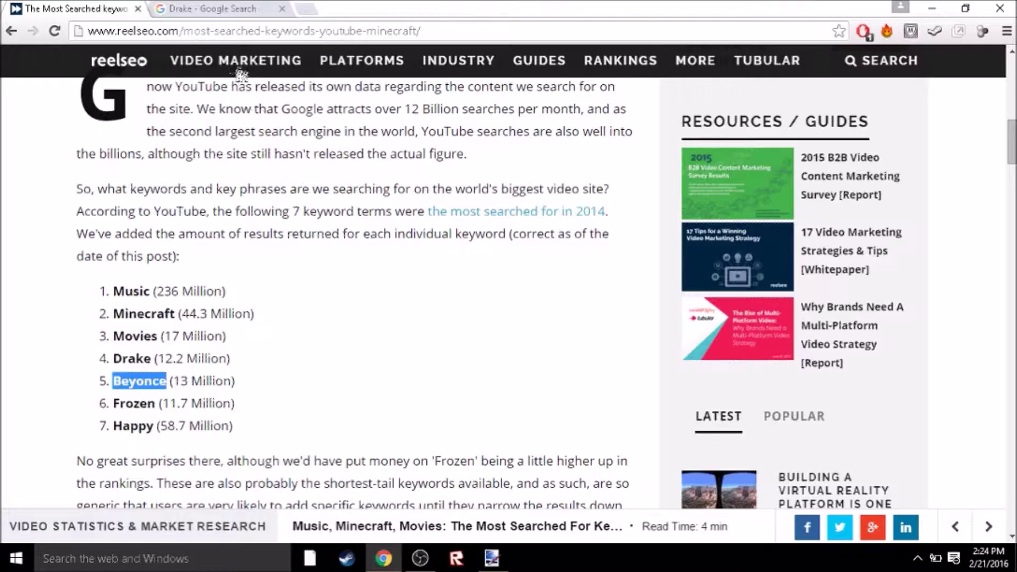
# Replace the Drake query with Beyonce and run the Google Images search
pyautogui.click(212, 8)
pyautogui.scroll(5, 303, 126)
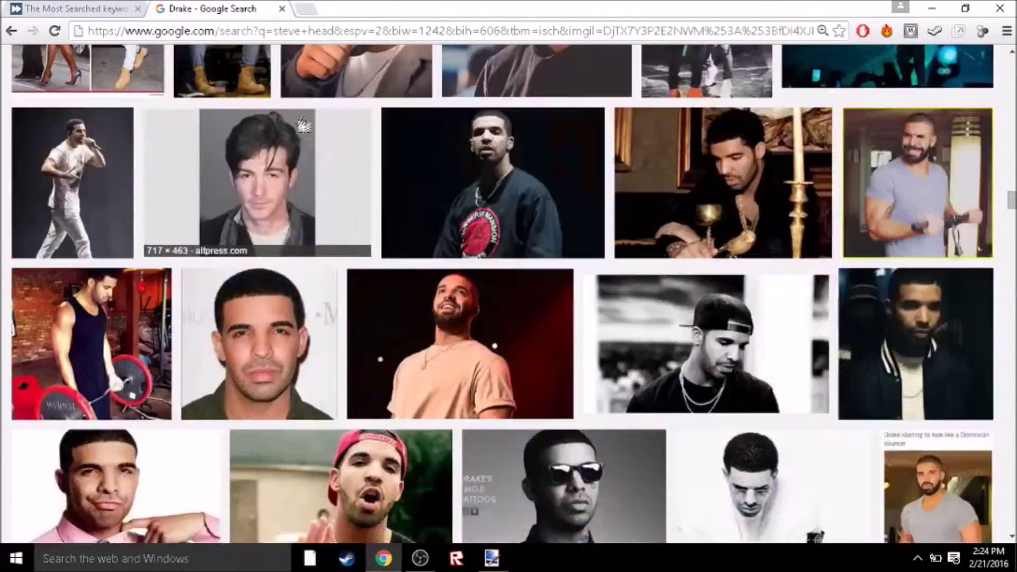
pyautogui.scroll(20, 303, 125)
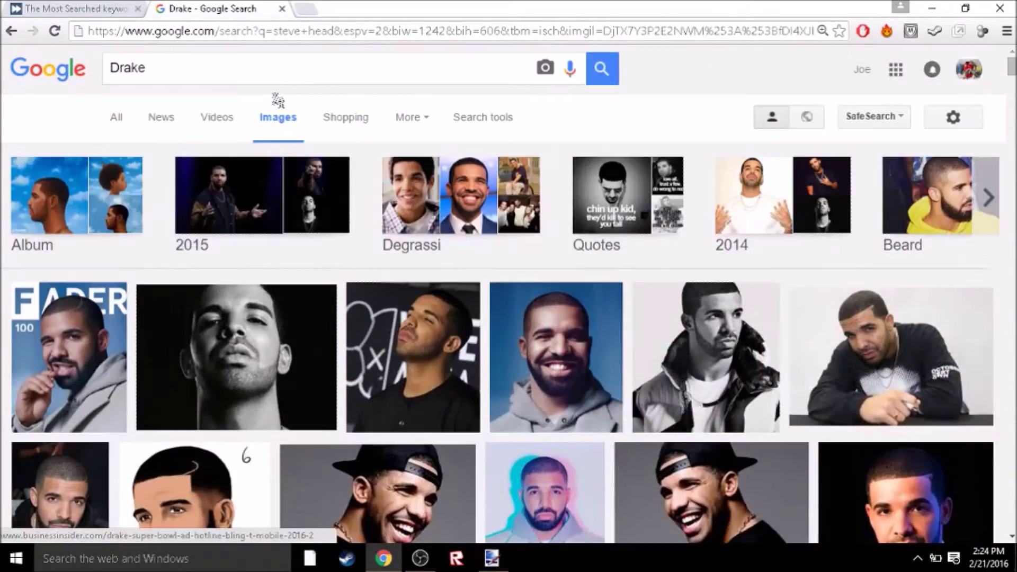
pyautogui.click(245, 62)
pyautogui.hotkey('ctrl', 'a')
pyautogui.hotkey('ctrl', 'v')
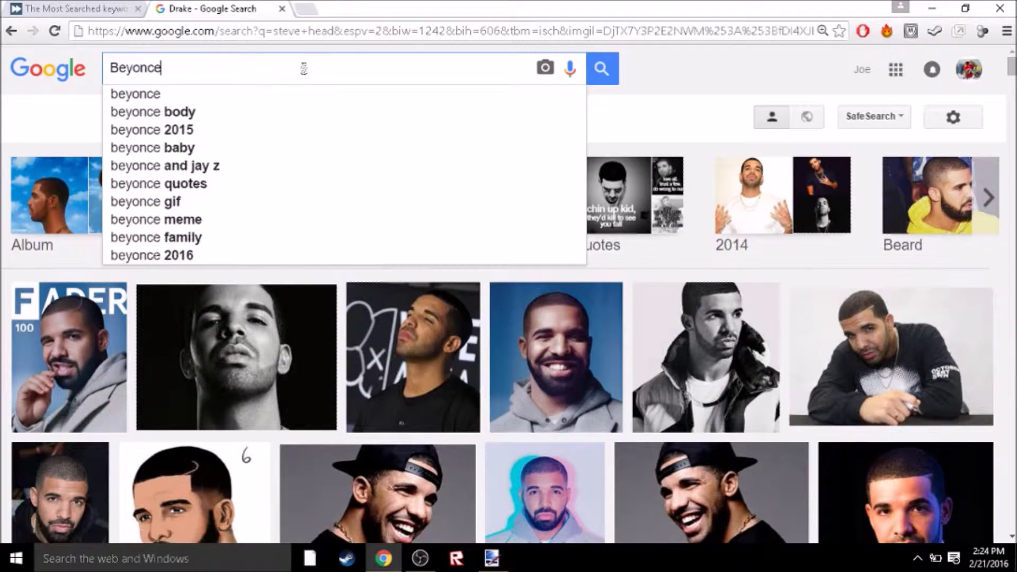
pyautogui.press('Return')
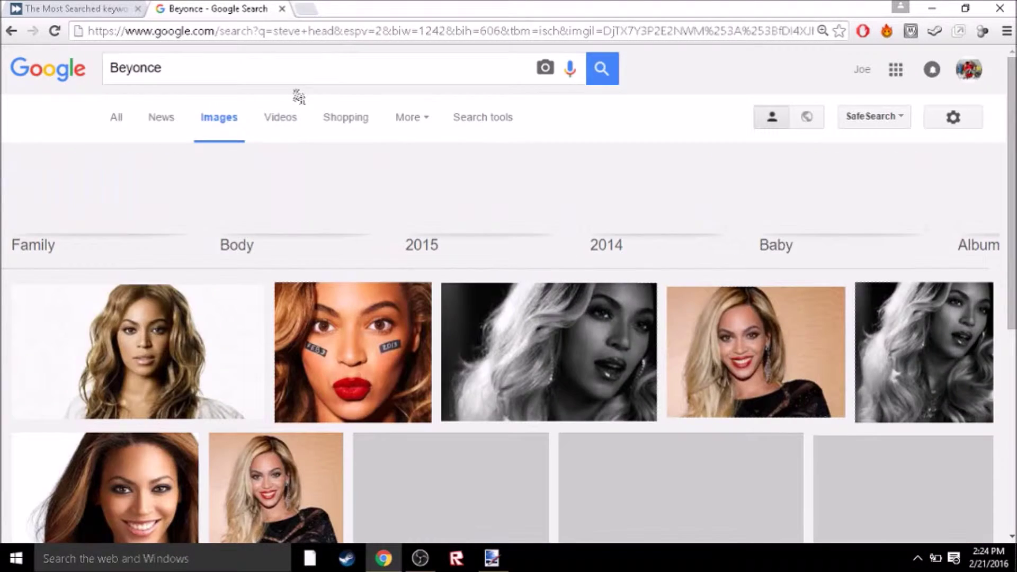
# Copy the white-background 685 × 365 Beyonce picture from factmag.com and paste it into the new layer in paint.net
pyautogui.scroll(-3, 43, 194)
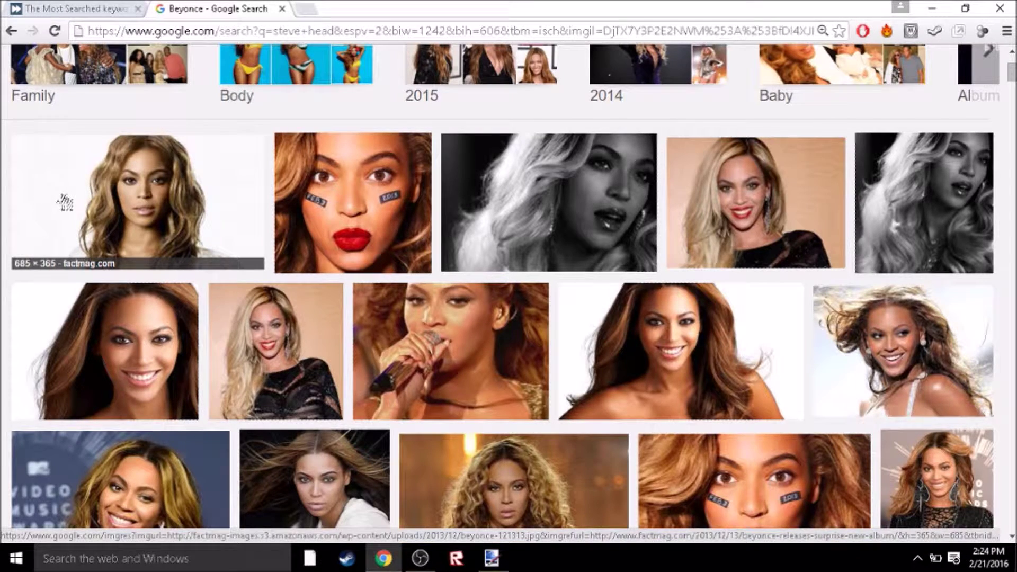
pyautogui.click(65, 202)
pyautogui.rightClick(370, 337)
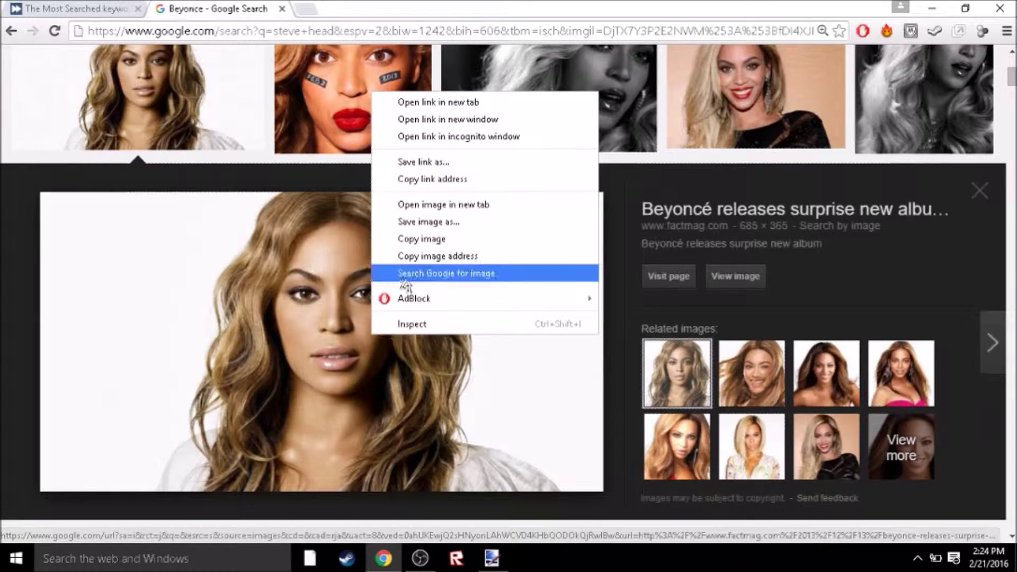
pyautogui.click(408, 237)
pyautogui.hotkey('alt', 'Tab')
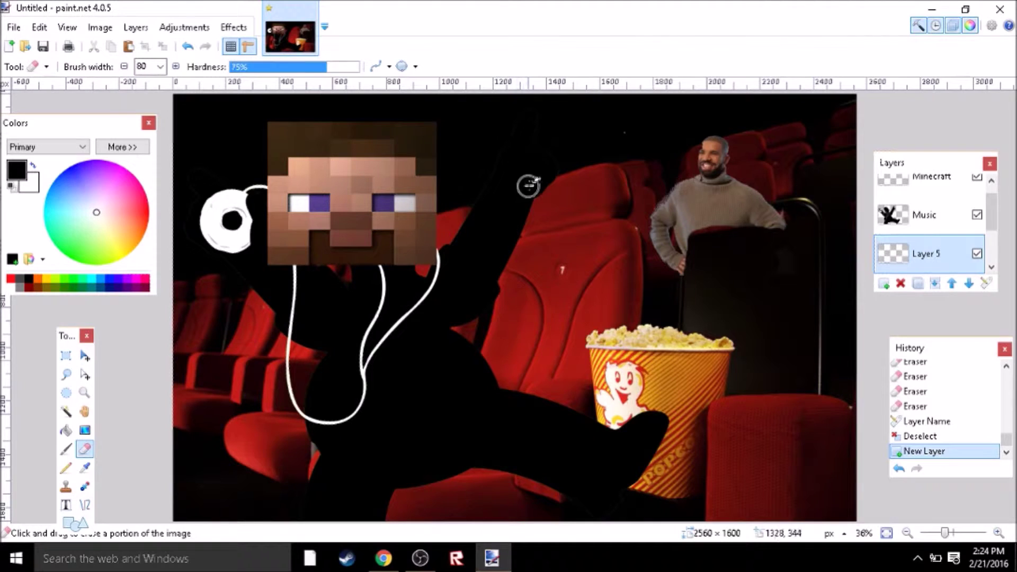
pyautogui.hotkey('ctrl', 'v')
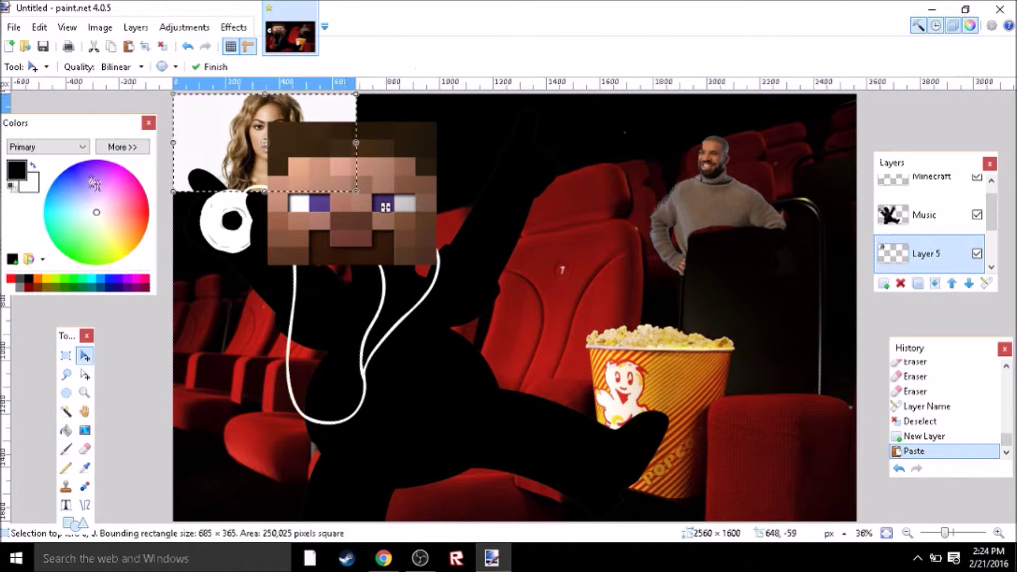
# Move the Beyonce picture over Drake and erase its white background on both sides with the Magic Wand, lowering the tolerance to 29%
pyautogui.moveTo(385, 207); pyautogui.dragTo(740, 253)
pyautogui.moveTo(673, 182); pyautogui.dragTo(746, 168)
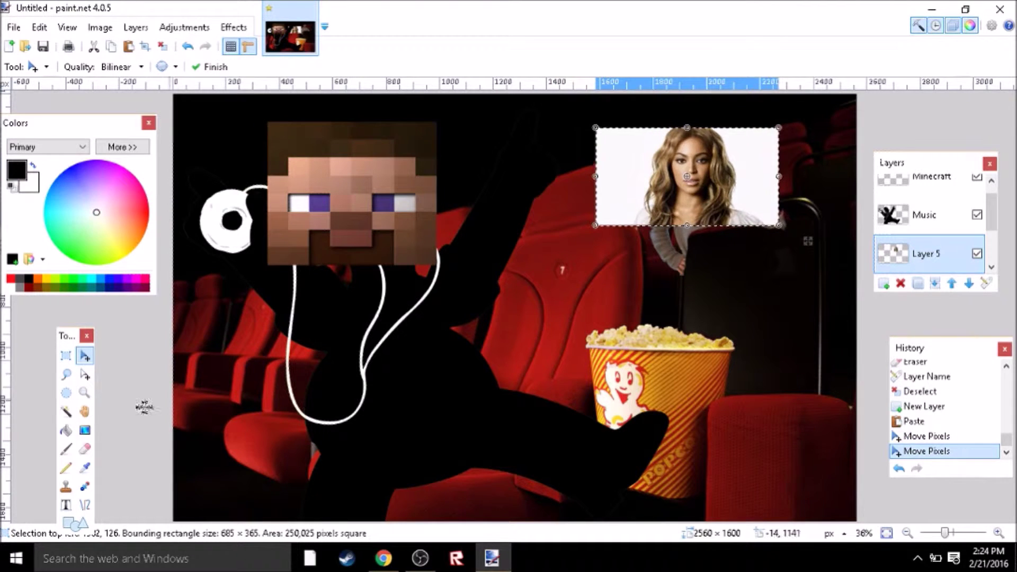
pyautogui.click(66, 411)
pyautogui.click(763, 196)
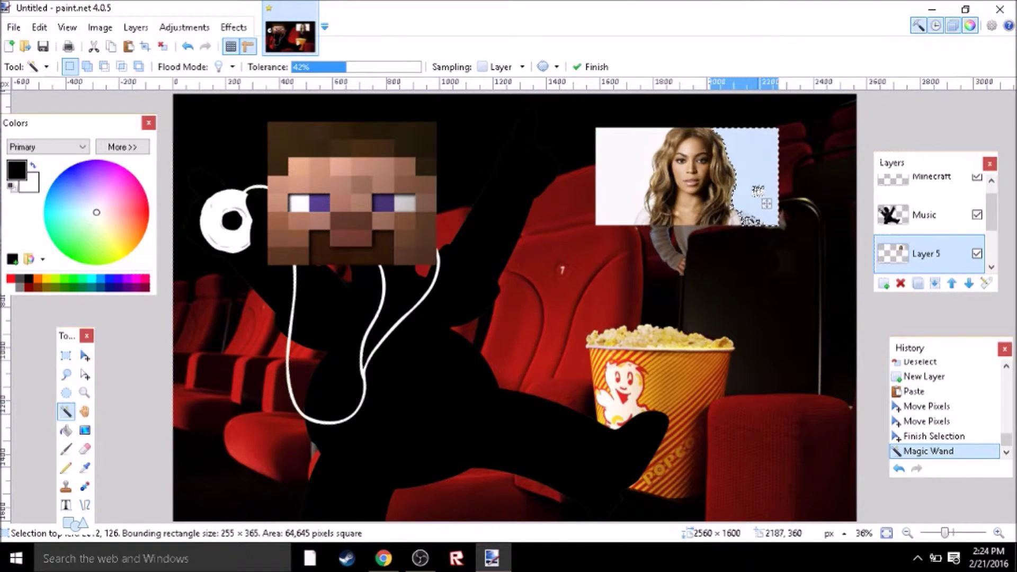
pyautogui.click(331, 68)
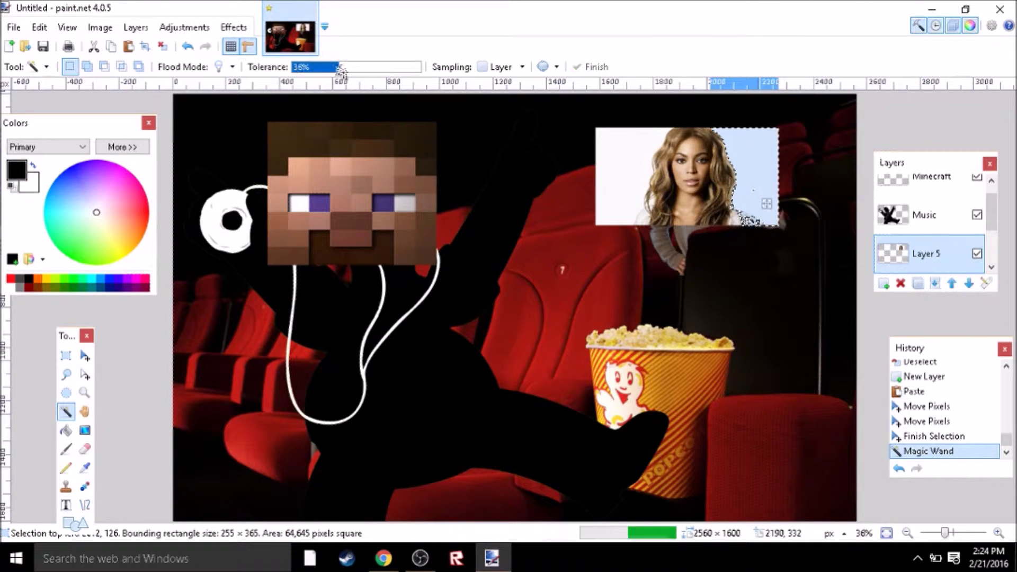
pyautogui.press('Delete')
pyautogui.click(611, 176)
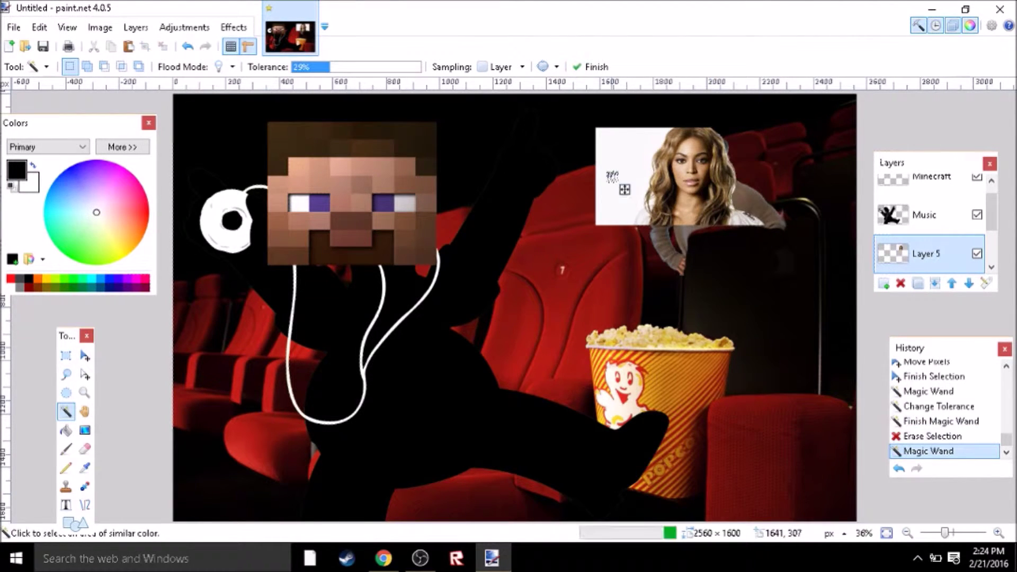
pyautogui.press('Delete')
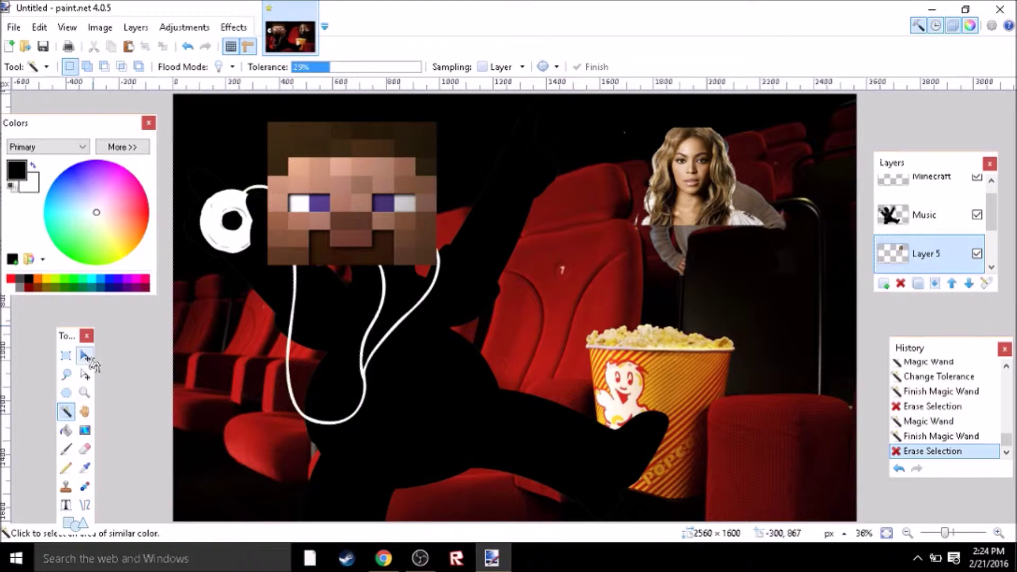
# Move the Beyonce cutout onto the front of the popcorn bucket and clear the selection
pyautogui.click(86, 356)
pyautogui.hotkey('ctrl', 'a')
pyautogui.moveTo(736, 202); pyautogui.dragTo(639, 284)
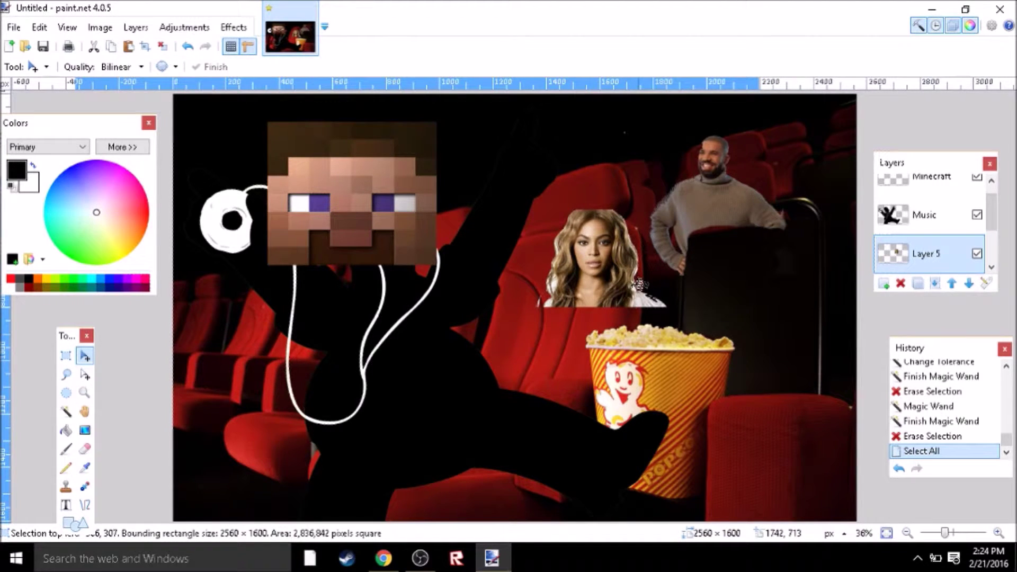
pyautogui.moveTo(639, 284); pyautogui.dragTo(639, 309)
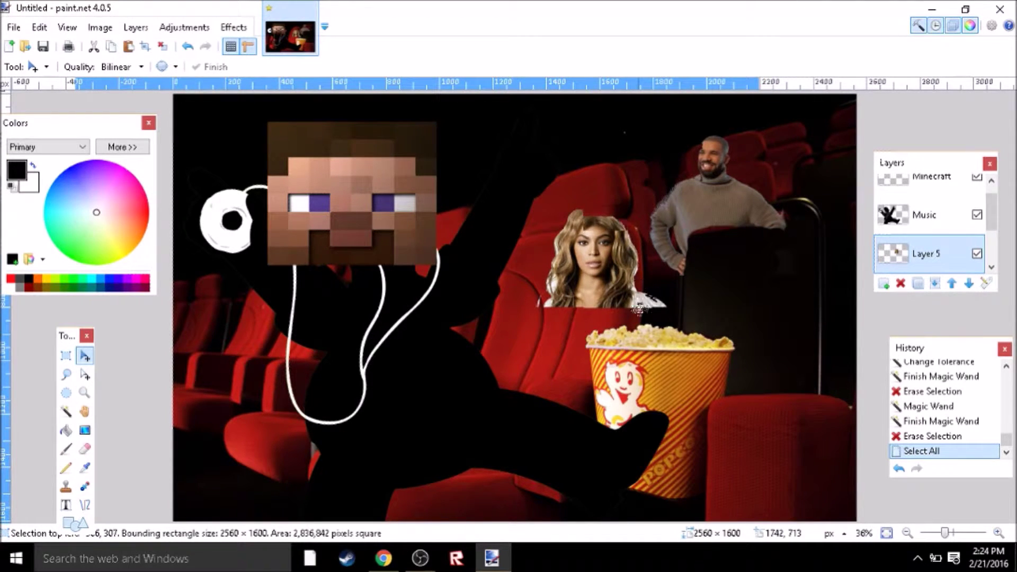
pyautogui.moveTo(640, 351); pyautogui.dragTo(680, 425)
pyautogui.click(163, 47)
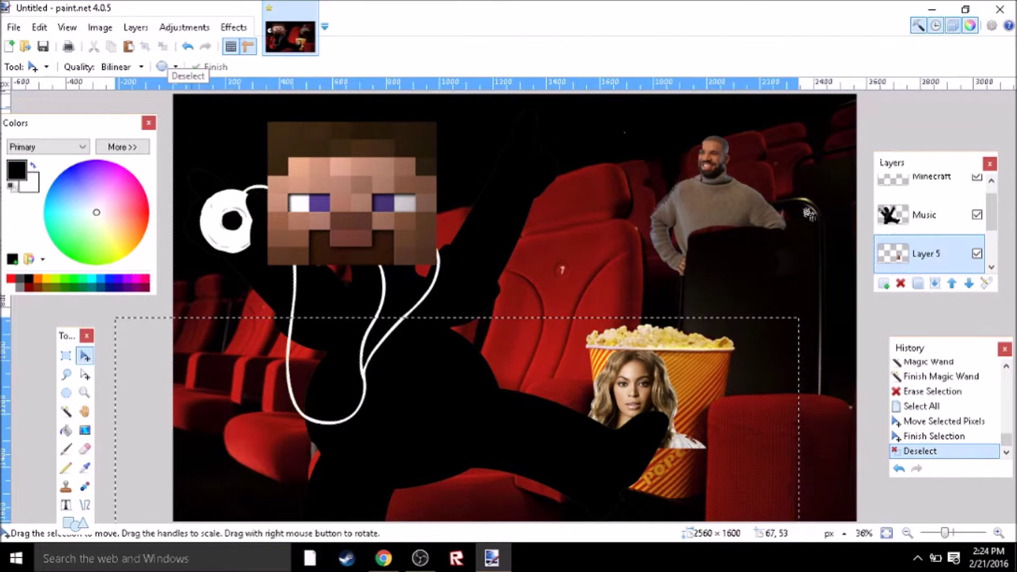
# Add a new layer, switch to Chrome and copy the keyword Frozen from the most-searched list in the reelseo article
pyautogui.click(886, 284)
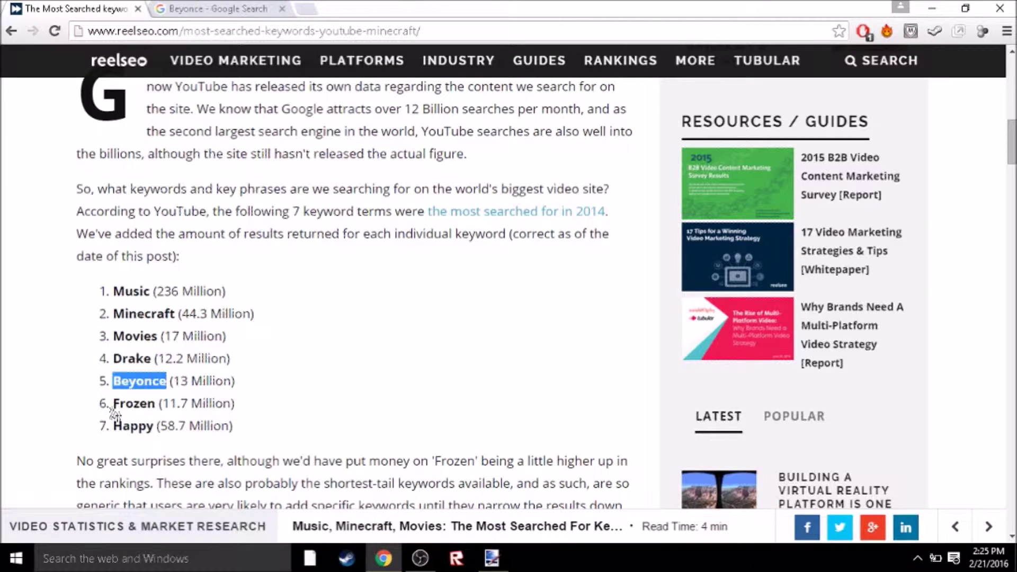
pyautogui.moveTo(114, 404); pyautogui.dragTo(148, 403)
pyautogui.rightClick(156, 403)
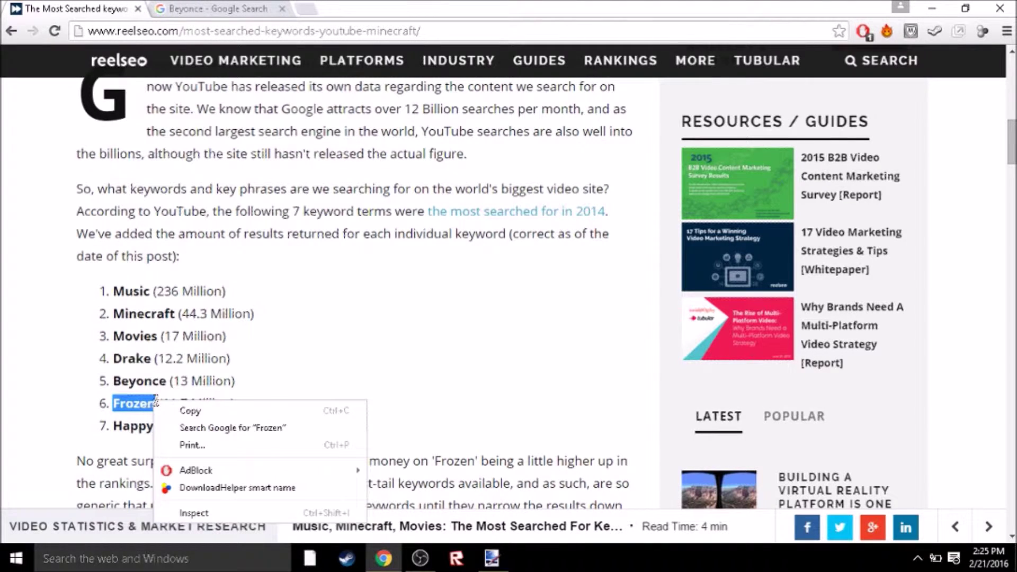
pyautogui.click(178, 411)
# Replace the Beyonce query with Frozen and run the Google Images search
pyautogui.click(217, 8)
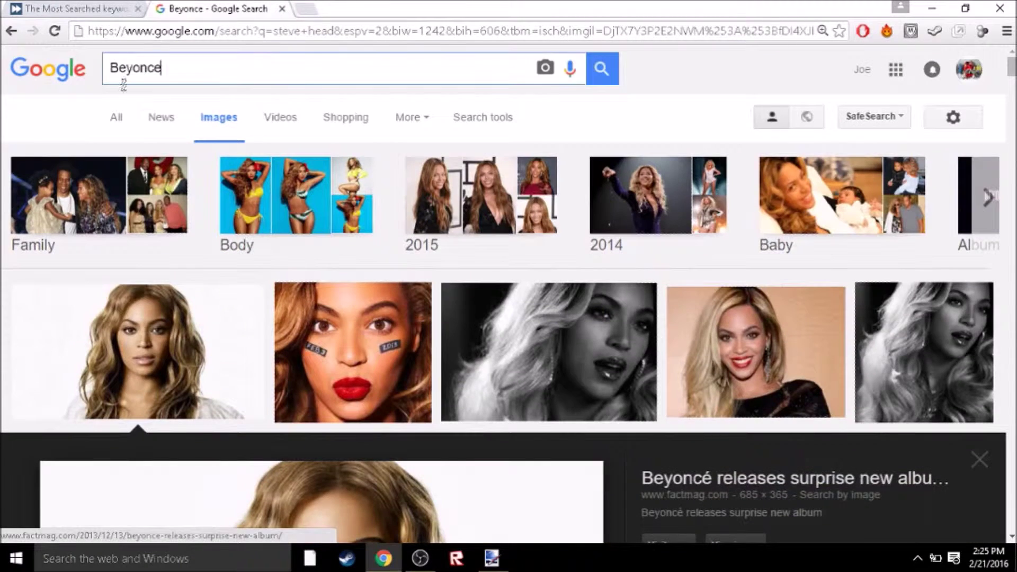
pyautogui.doubleClick(135, 68)
pyautogui.rightClick(175, 70)
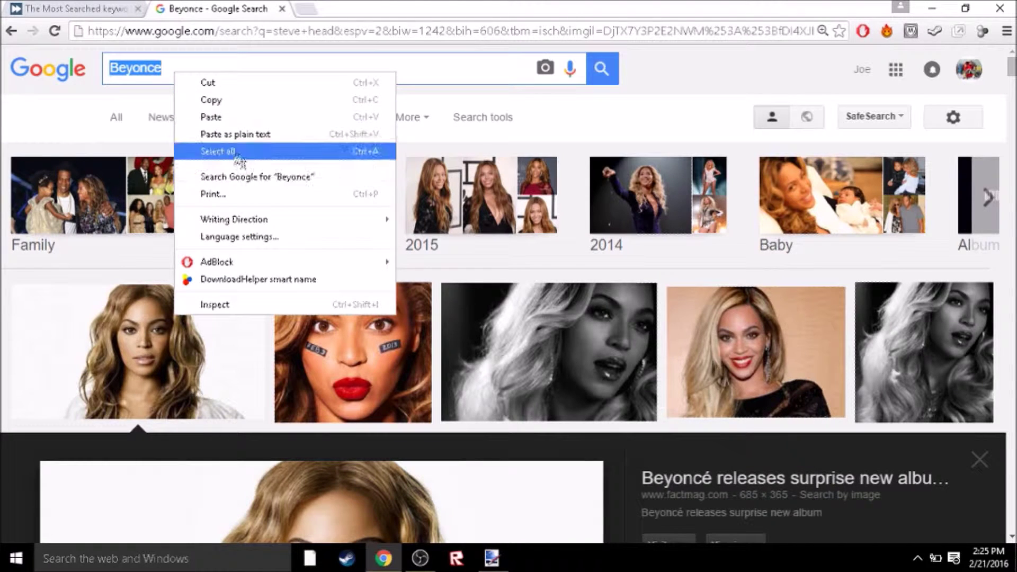
pyautogui.click(236, 118)
pyautogui.press('Return')
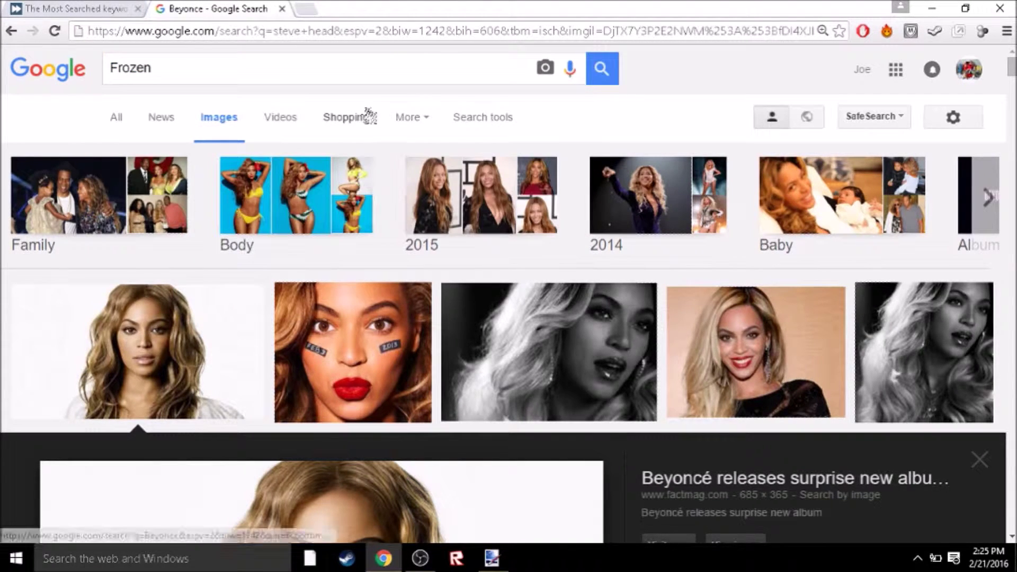
# Find the 600 × 338 Olaf Sing-A-Long picture from frozengames.org in the Frozen results and copy it
pyautogui.scroll(-15, 422, 317)
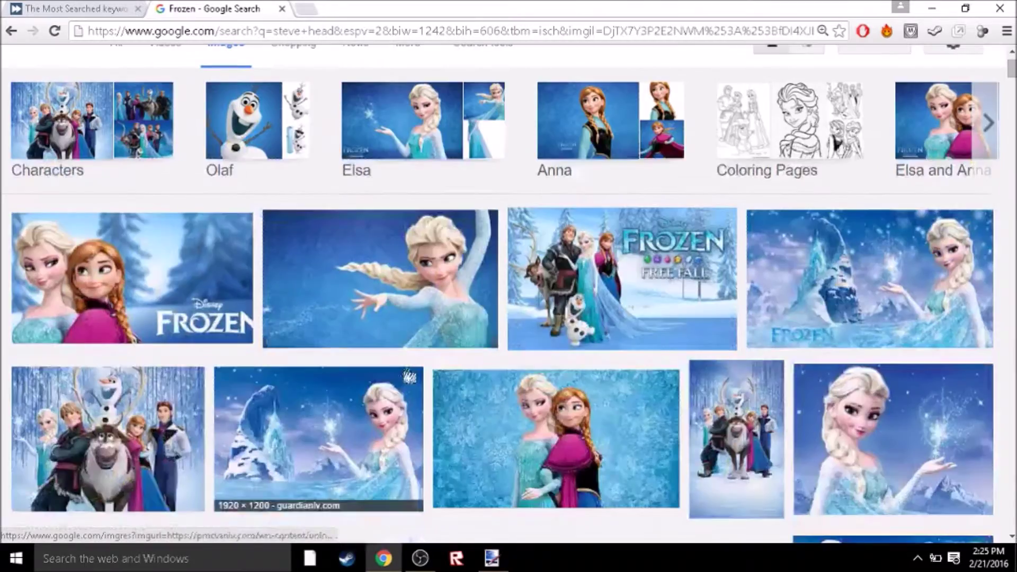
pyautogui.scroll(-11, 408, 373)
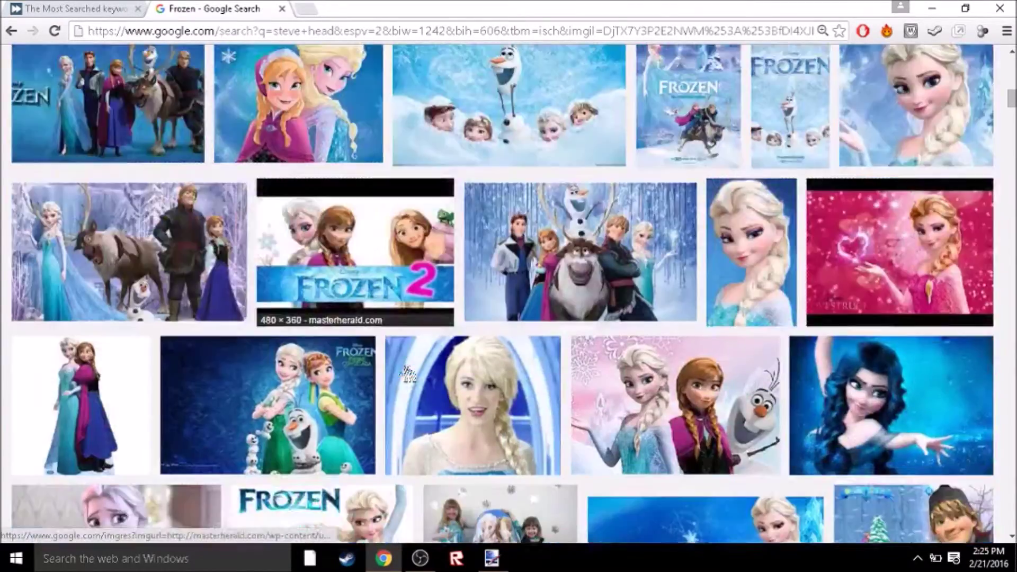
pyautogui.scroll(4, 413, 374)
pyautogui.scroll(-12, 413, 374)
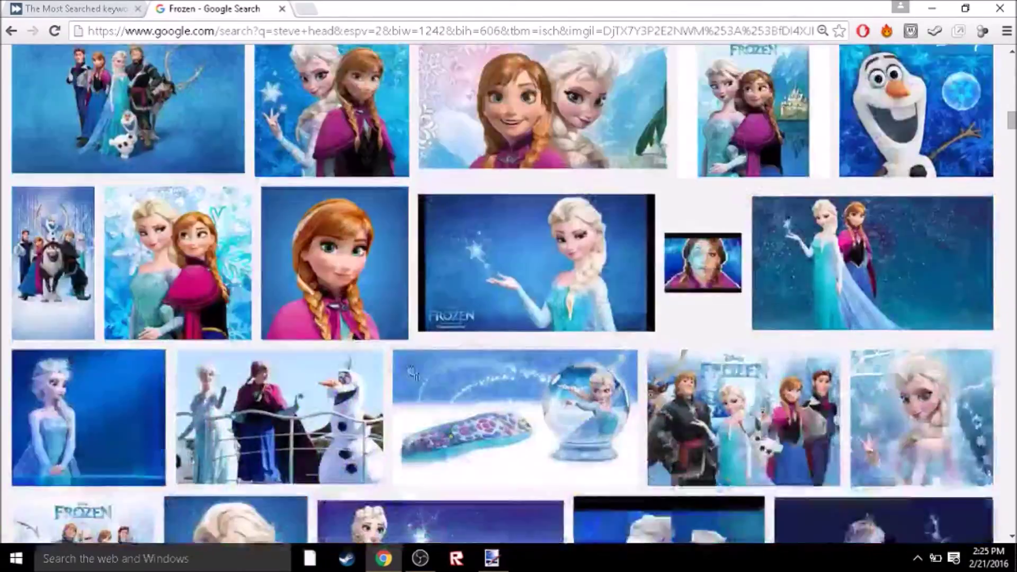
pyautogui.scroll(-6, 413, 374)
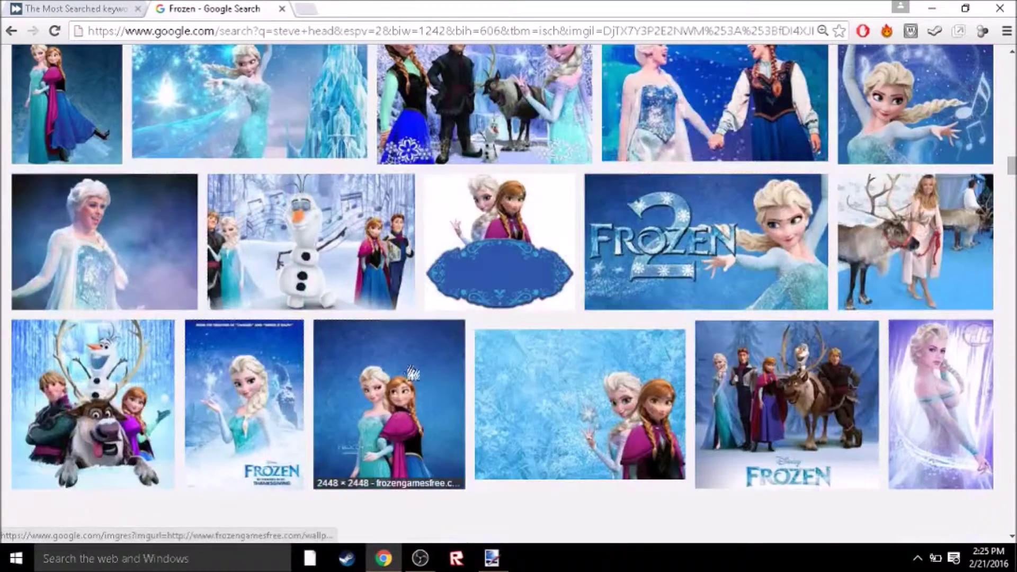
pyautogui.scroll(2, 412, 373)
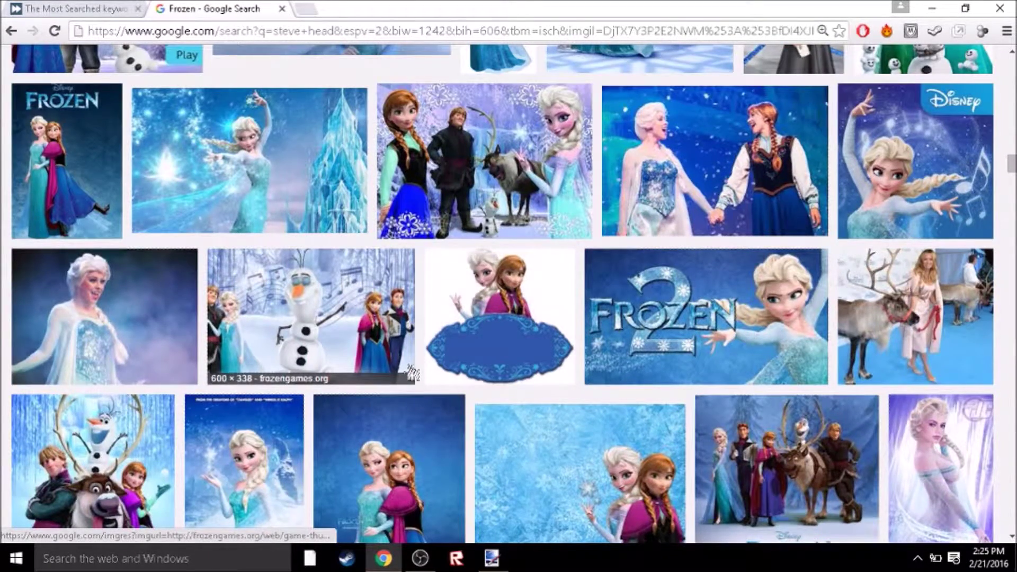
pyautogui.click(403, 350)
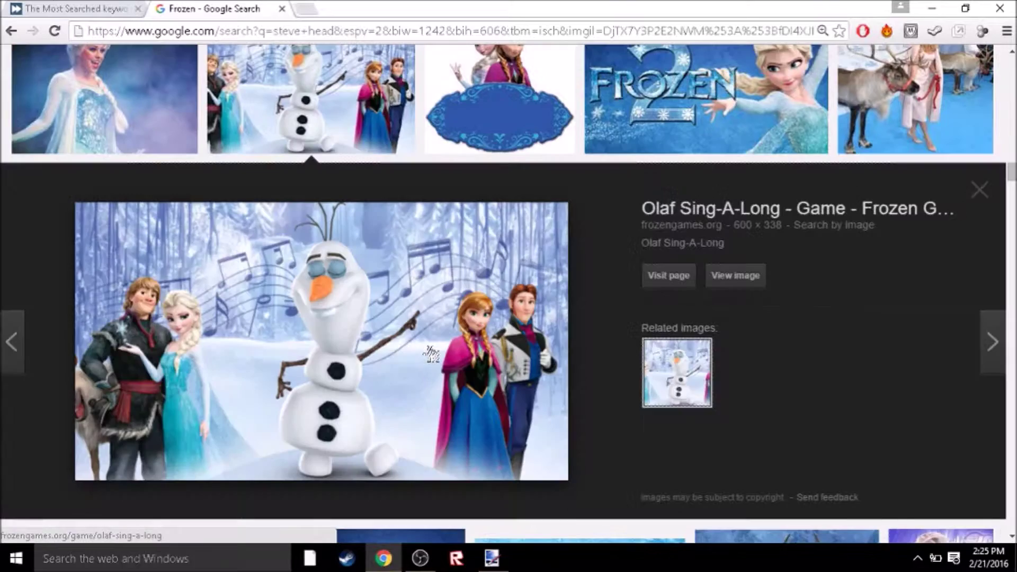
pyautogui.rightClick(430, 351)
pyautogui.click(466, 256)
# Switch to paint.net, move Layer 6 above the Music layer, paste the Frozen picture and enlarge it to about 1106 × 623 pixels
pyautogui.click(493, 560)
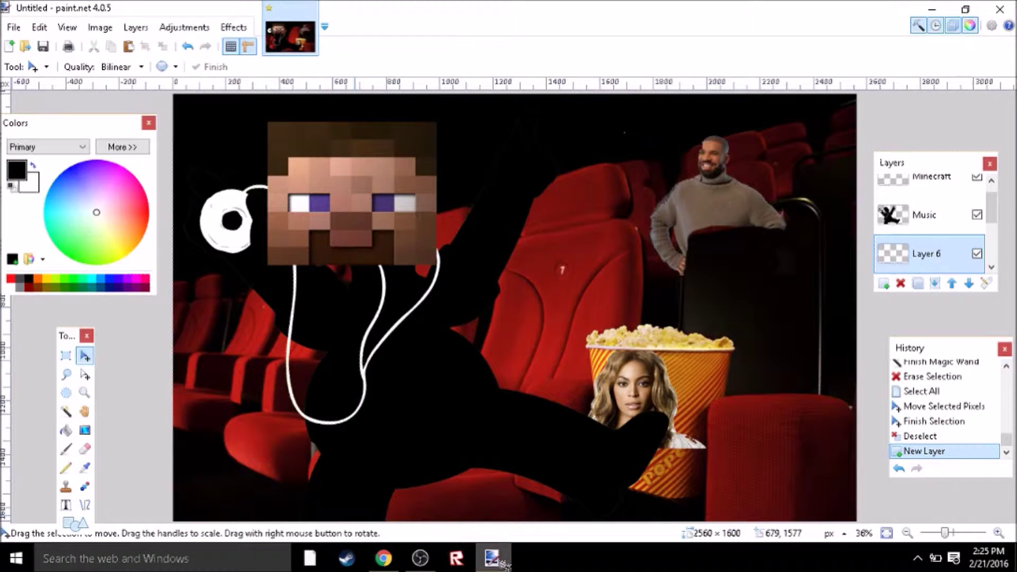
pyautogui.moveTo(943, 259); pyautogui.dragTo(935, 196)
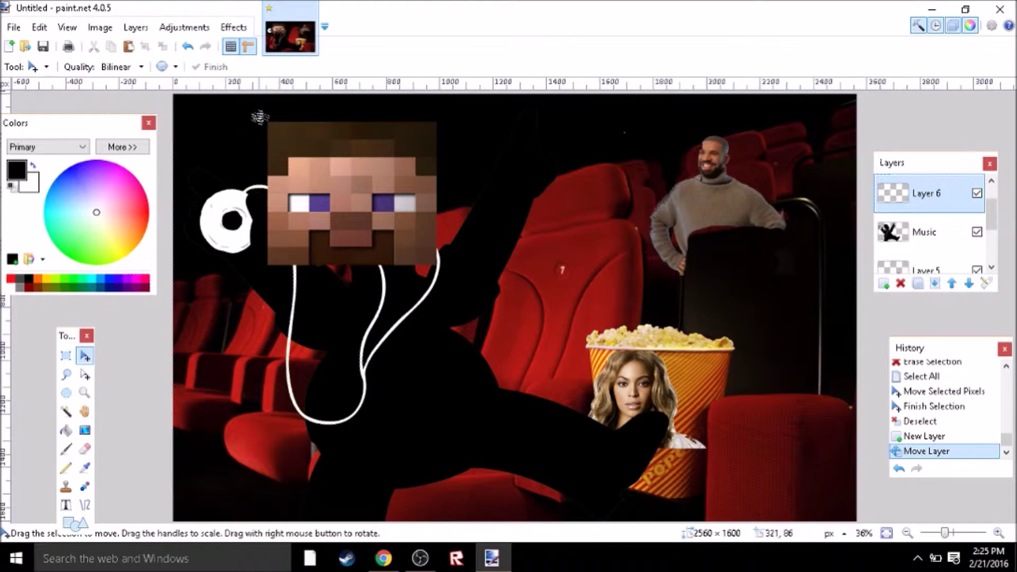
pyautogui.hotkey('ctrl', 'v')
pyautogui.moveTo(326, 128); pyautogui.dragTo(668, 257)
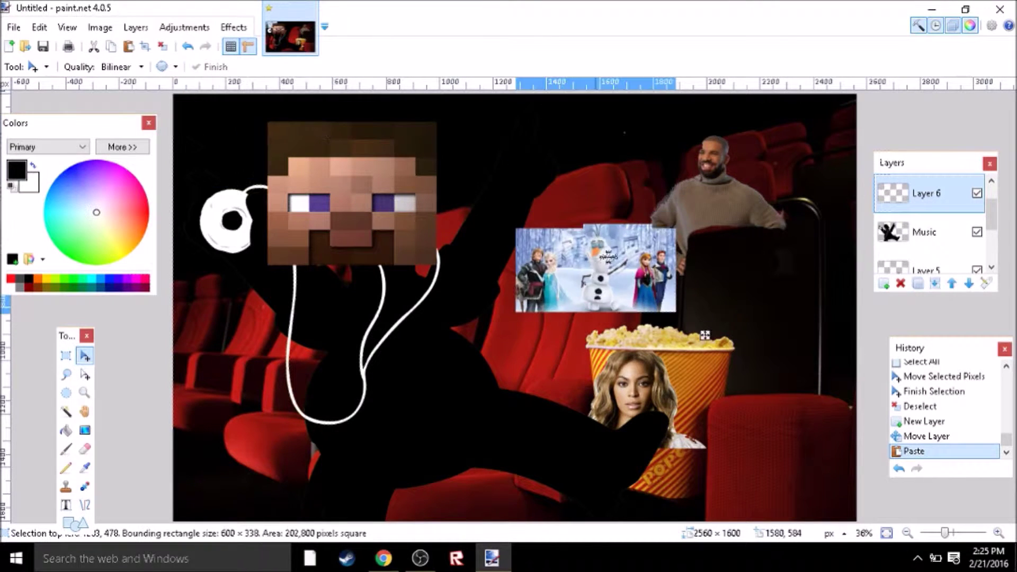
pyautogui.moveTo(705, 334); pyautogui.dragTo(658, 357)
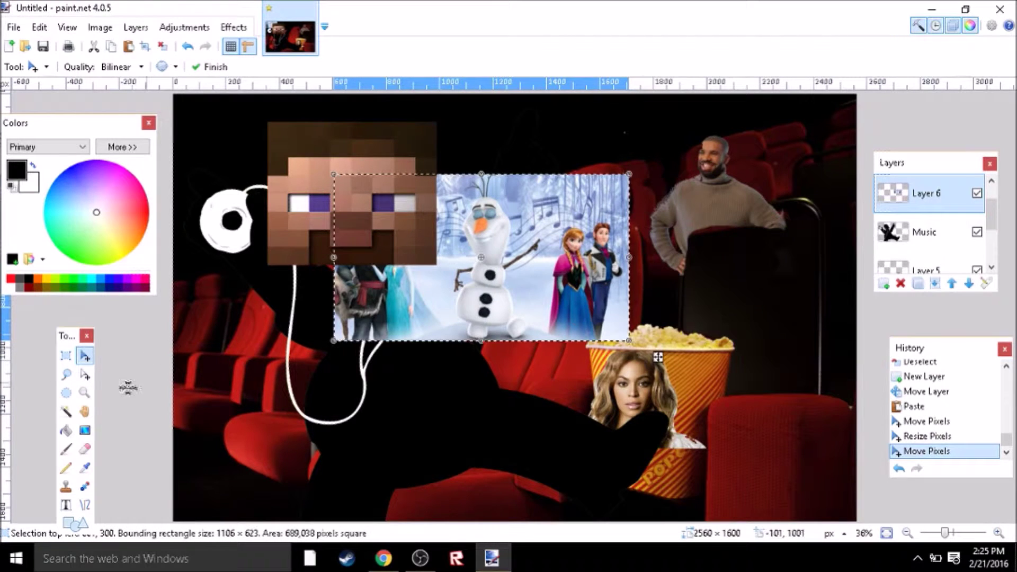
pyautogui.click(66, 411)
pyautogui.click(528, 307)
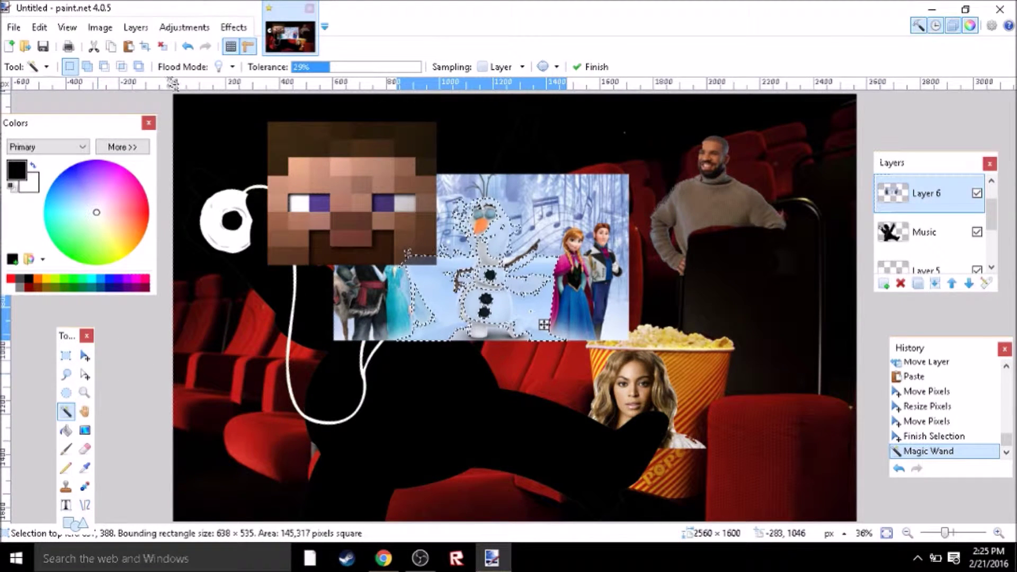
pyautogui.hotkey('ctrl', 'd')
pyautogui.click(85, 467)
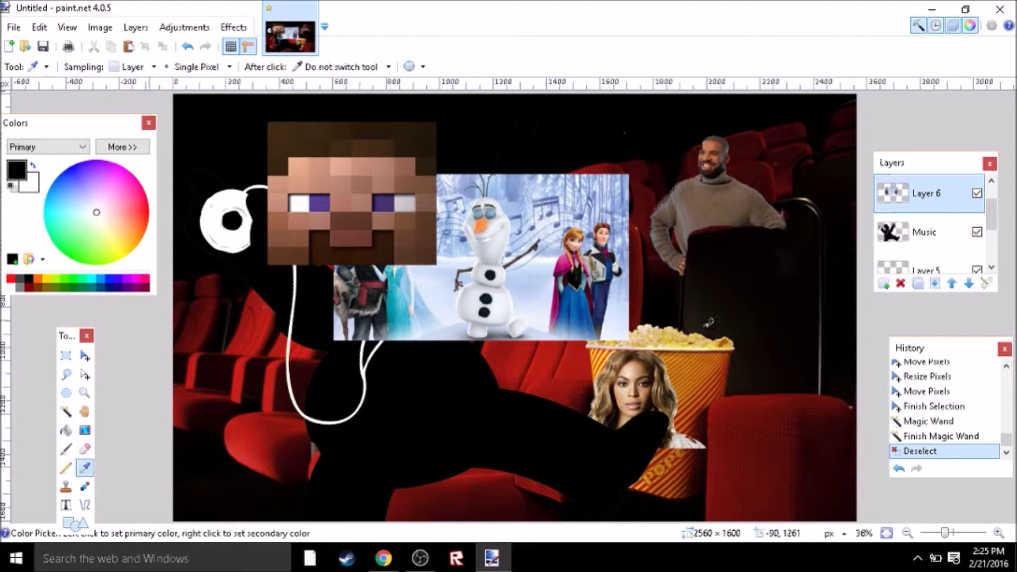
# Try to erase the surroundings of Olaf in the pasted Frozen picture with an 80-wide Eraser, and undo the last stroke
pyautogui.click(85, 449)
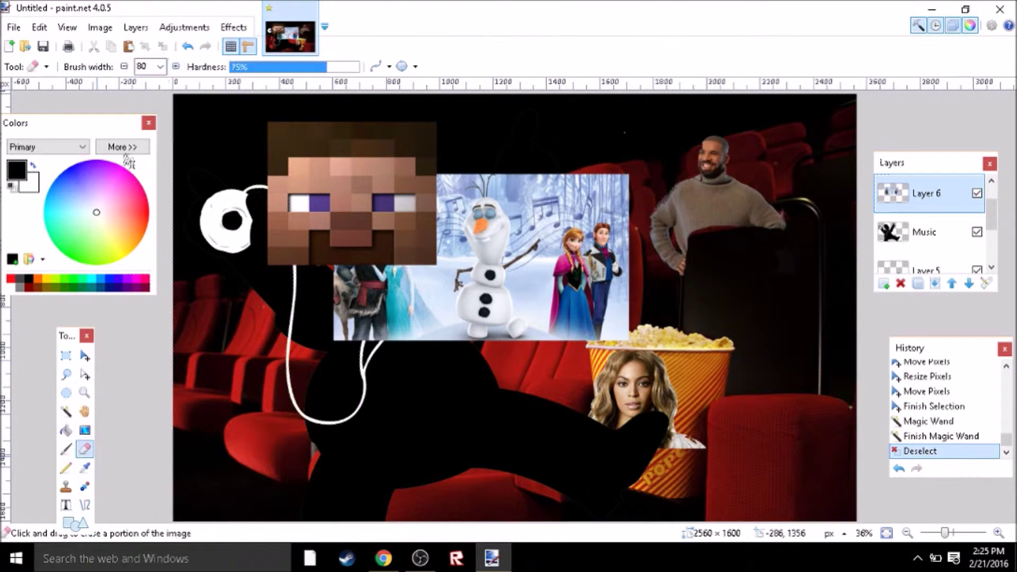
pyautogui.moveTo(600, 298)
pyautogui.mouseDown()
pyautogui.moveTo(611, 324)
pyautogui.moveTo(654, 302)
pyautogui.moveTo(600, 336)
pyautogui.mouseUp()
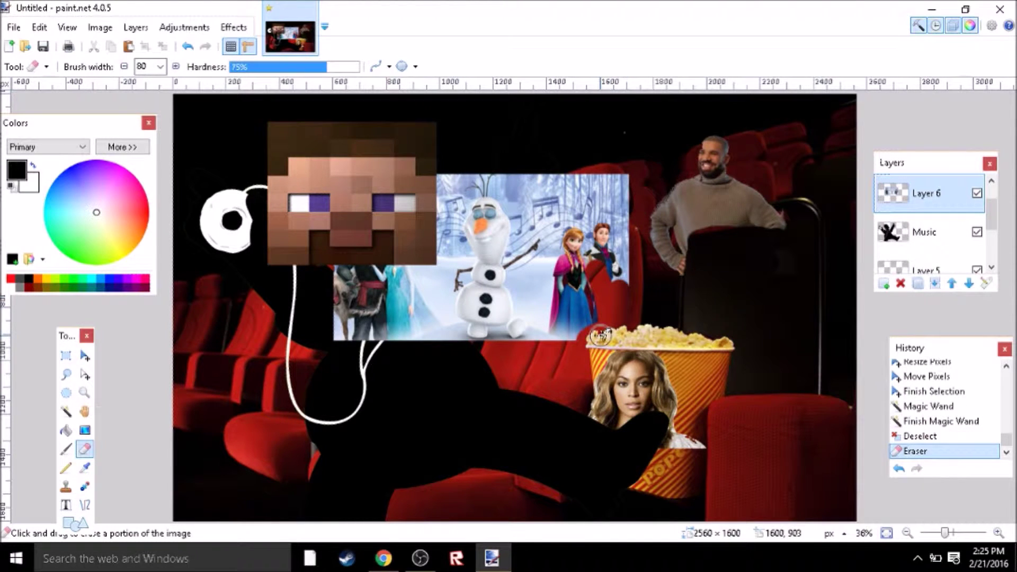
pyautogui.moveTo(640, 265); pyautogui.dragTo(628, 217)
pyautogui.moveTo(604, 283)
pyautogui.mouseDown()
pyautogui.moveTo(614, 156)
pyautogui.moveTo(576, 228)
pyautogui.moveTo(583, 182)
pyautogui.mouseUp()
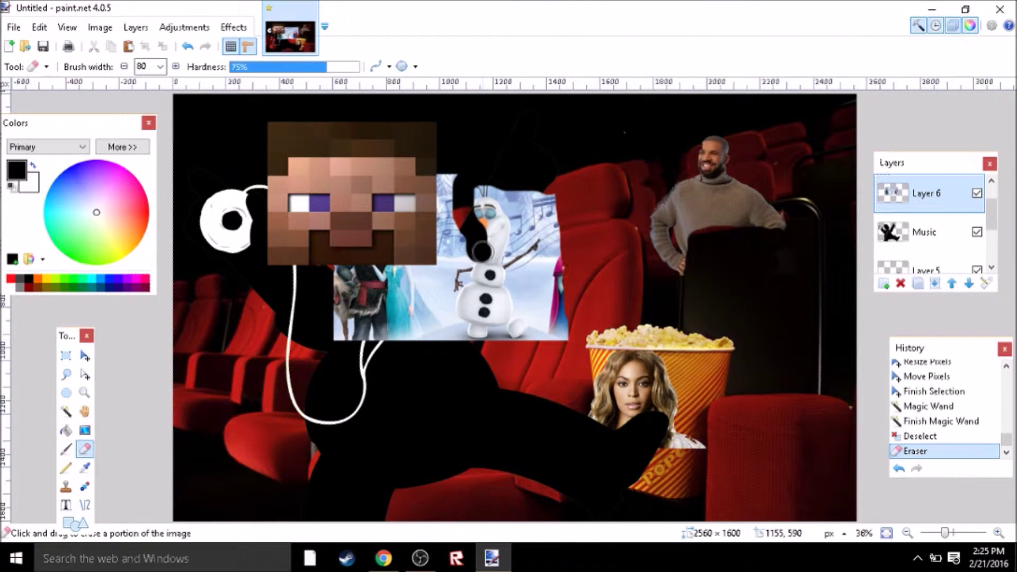
pyautogui.moveTo(550, 245); pyautogui.dragTo(550, 257)
pyautogui.moveTo(539, 222)
pyautogui.mouseDown()
pyautogui.moveTo(496, 213)
pyautogui.moveTo(479, 185)
pyautogui.moveTo(497, 216)
pyautogui.moveTo(505, 198)
pyautogui.moveTo(487, 217)
pyautogui.moveTo(511, 200)
pyautogui.moveTo(458, 224)
pyautogui.moveTo(528, 232)
pyautogui.mouseUp()
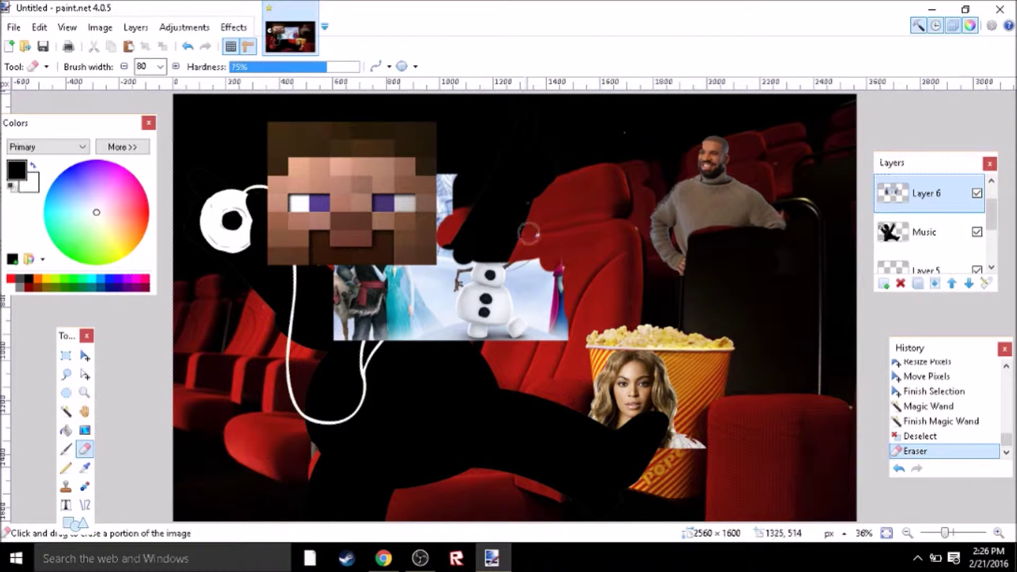
pyautogui.click(550, 235)
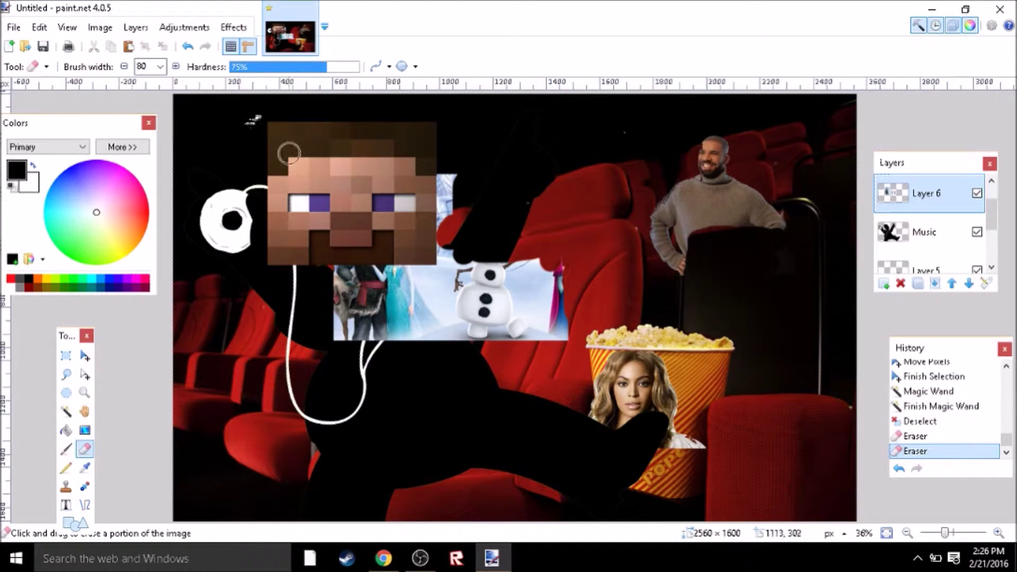
pyautogui.click(187, 47)
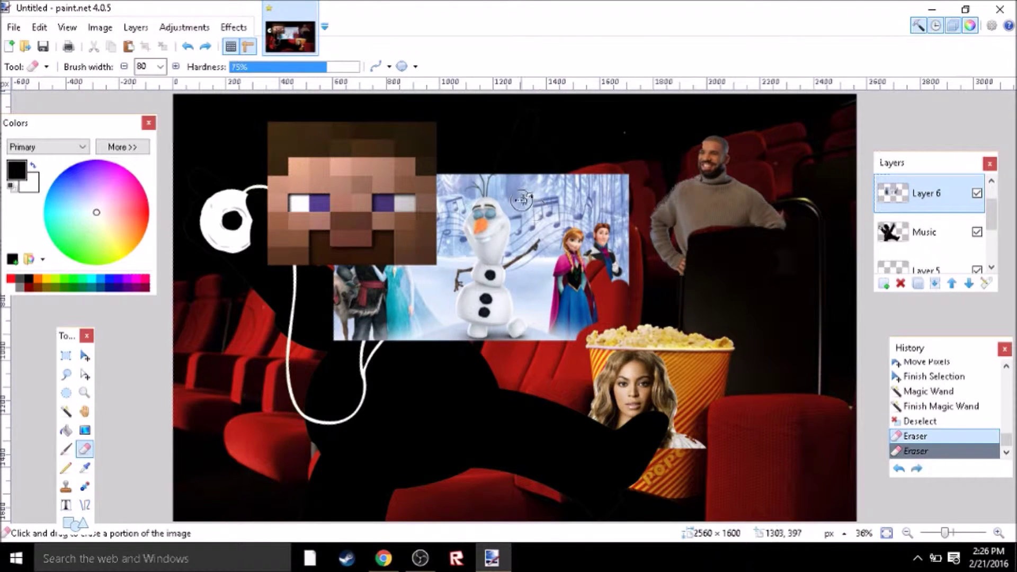
# Create a separate 600 × 338 image, paste the Frozen picture into it and align it with the canvas
pyautogui.click(84, 356)
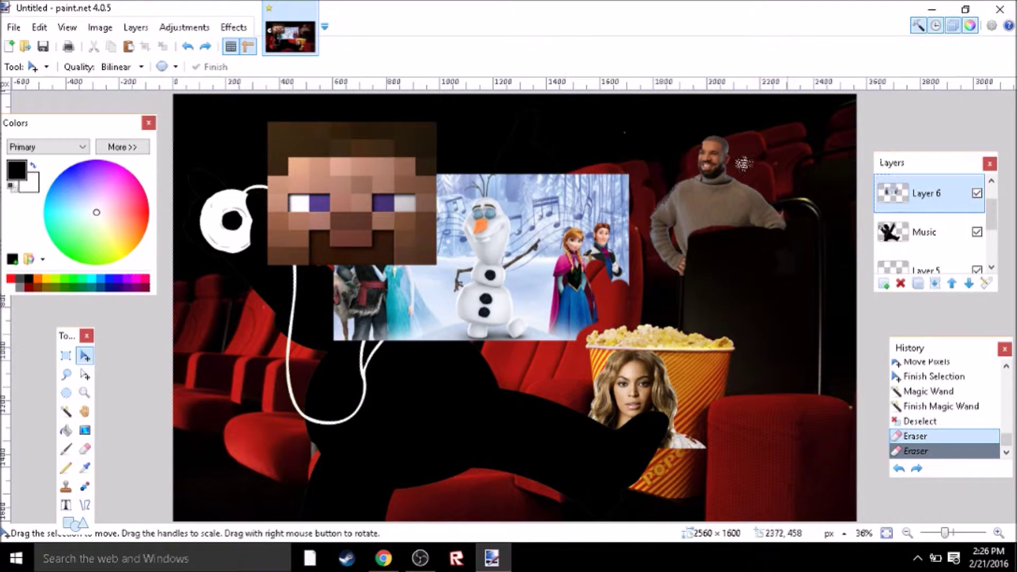
pyautogui.click(9, 46)
pyautogui.click(530, 359)
pyautogui.hotkey('ctrl', 'v')
pyautogui.moveTo(565, 277); pyautogui.dragTo(615, 252)
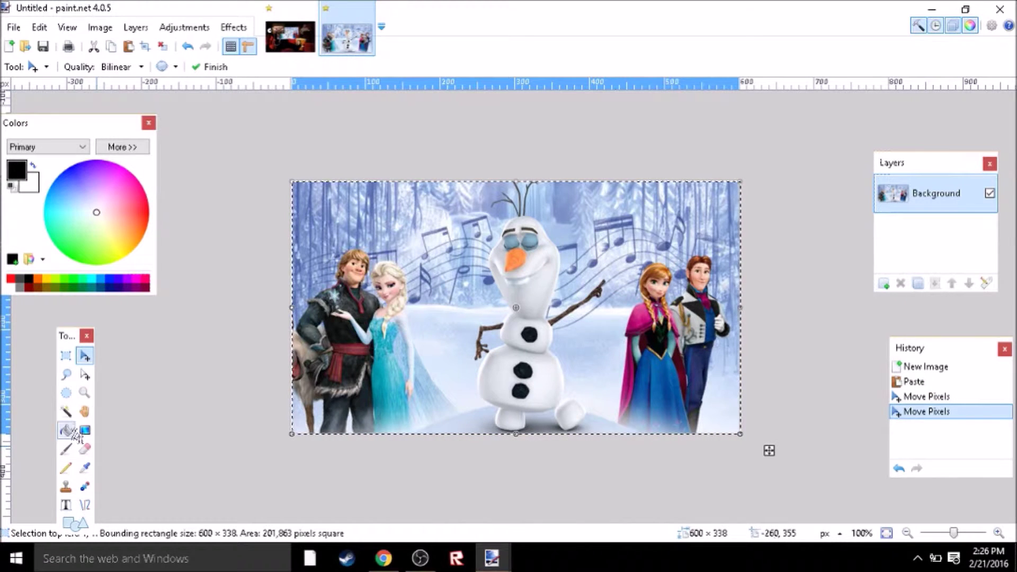
# Erase the Frozen background, the other characters and Olaf's head with an 80-wide Eraser, keeping Olaf's body and arms
pyautogui.click(84, 392)
pyautogui.moveTo(292, 182); pyautogui.dragTo(761, 432)
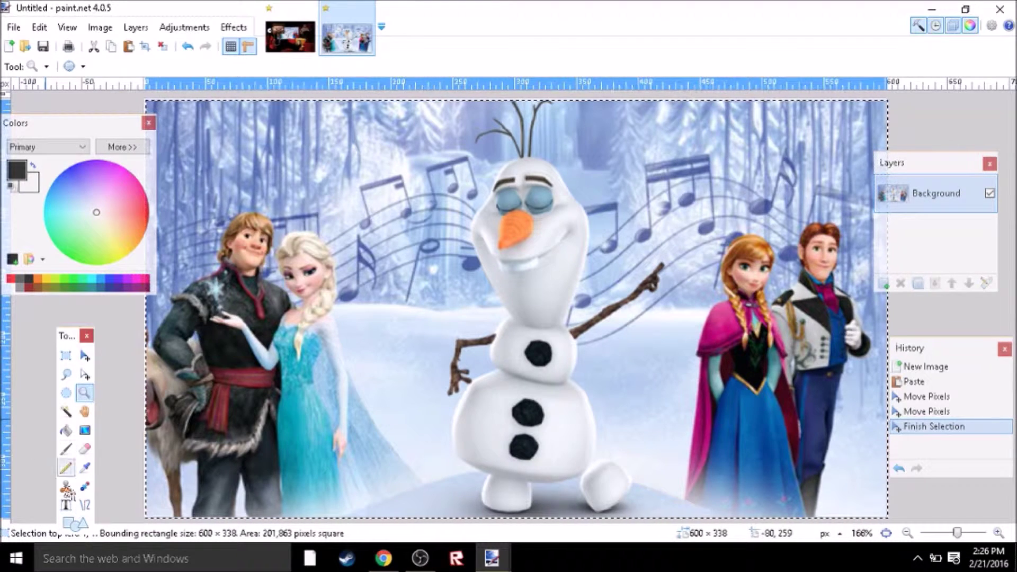
pyautogui.click(84, 448)
pyautogui.moveTo(384, 440)
pyautogui.mouseDown()
pyautogui.moveTo(250, 371)
pyautogui.moveTo(281, 176)
pyautogui.moveTo(248, 368)
pyautogui.moveTo(237, 259)
pyautogui.moveTo(200, 96)
pyautogui.moveTo(155, 214)
pyautogui.moveTo(155, 295)
pyautogui.moveTo(193, 255)
pyautogui.moveTo(145, 462)
pyautogui.moveTo(166, 398)
pyautogui.moveTo(262, 505)
pyautogui.moveTo(269, 449)
pyautogui.moveTo(307, 474)
pyautogui.moveTo(364, 474)
pyautogui.moveTo(264, 446)
pyautogui.moveTo(242, 471)
pyautogui.moveTo(317, 162)
pyautogui.moveTo(383, 116)
pyautogui.moveTo(881, 136)
pyautogui.moveTo(861, 381)
pyautogui.mouseUp()
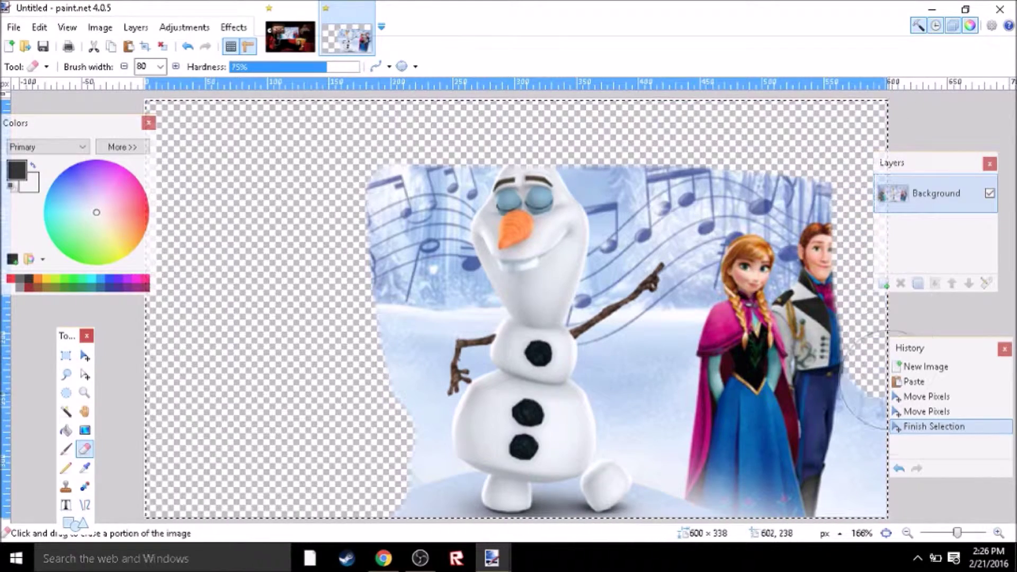
pyautogui.moveTo(860, 500)
pyautogui.mouseDown()
pyautogui.moveTo(790, 504)
pyautogui.moveTo(813, 202)
pyautogui.moveTo(795, 204)
pyautogui.moveTo(745, 354)
pyautogui.moveTo(766, 245)
pyautogui.moveTo(720, 313)
pyautogui.moveTo(728, 193)
pyautogui.moveTo(580, 186)
pyautogui.moveTo(466, 212)
pyautogui.moveTo(504, 173)
pyautogui.moveTo(418, 194)
pyautogui.moveTo(403, 207)
pyautogui.moveTo(374, 315)
pyautogui.moveTo(438, 263)
pyautogui.moveTo(467, 285)
pyautogui.moveTo(491, 271)
pyautogui.moveTo(547, 268)
pyautogui.moveTo(615, 233)
pyautogui.mouseUp()
pyautogui.moveTo(370, 364)
pyautogui.mouseDown()
pyautogui.moveTo(391, 375)
pyautogui.moveTo(382, 365)
pyautogui.mouseUp()
pyautogui.moveTo(382, 366)
pyautogui.mouseDown()
pyautogui.moveTo(399, 350)
pyautogui.moveTo(395, 467)
pyautogui.mouseUp()
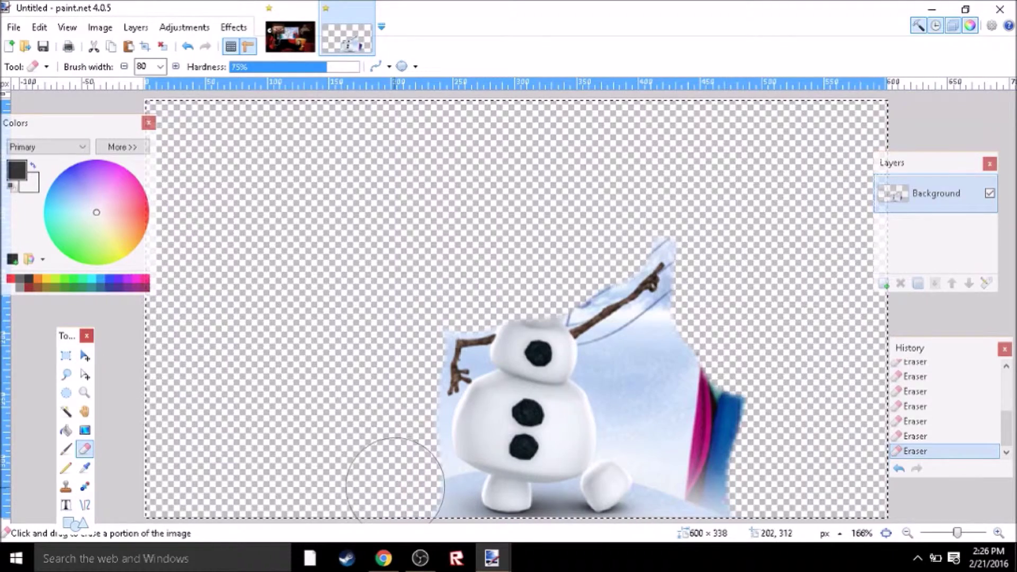
pyautogui.moveTo(743, 457)
pyautogui.mouseDown()
pyautogui.moveTo(711, 482)
pyautogui.moveTo(683, 403)
pyautogui.moveTo(727, 473)
pyautogui.mouseUp()
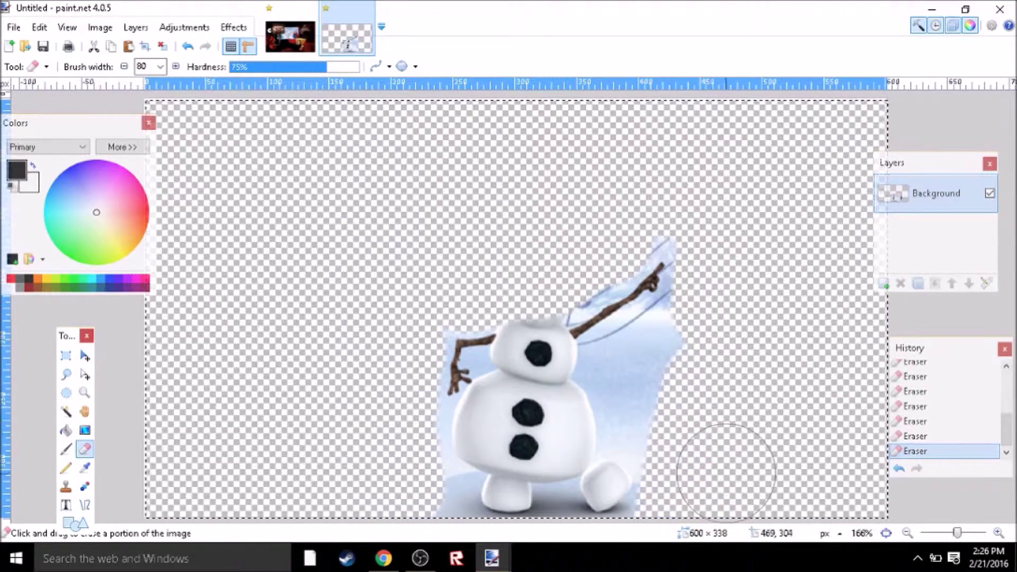
pyautogui.moveTo(671, 500)
pyautogui.mouseDown()
pyautogui.moveTo(683, 456)
pyautogui.moveTo(645, 409)
pyautogui.moveTo(660, 366)
pyautogui.moveTo(647, 370)
pyautogui.mouseUp()
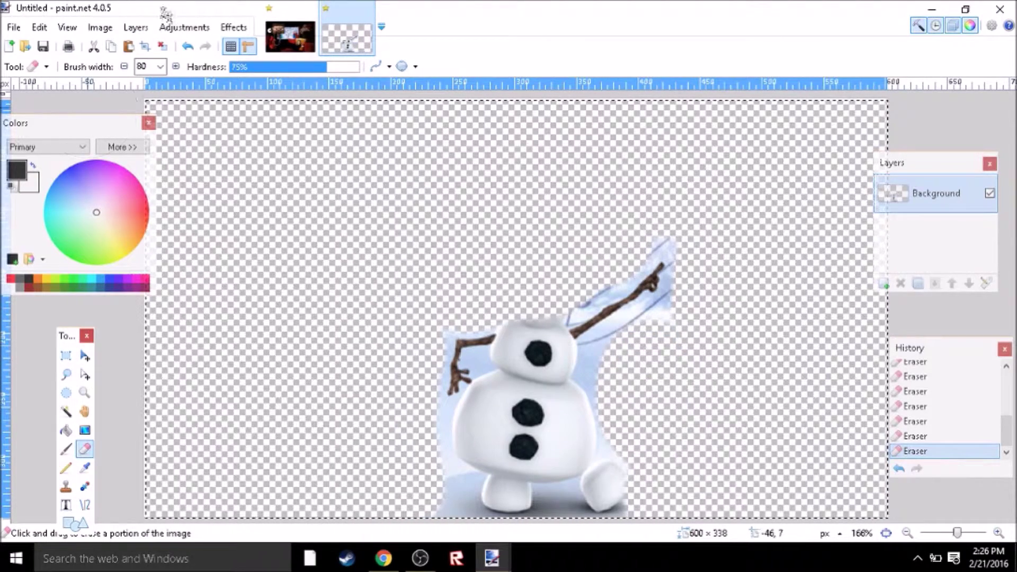
# Erase the background close to both sides of Olaf's body and between his feet with a 35-wide Eraser
pyautogui.click(161, 67)
pyautogui.click(142, 82)
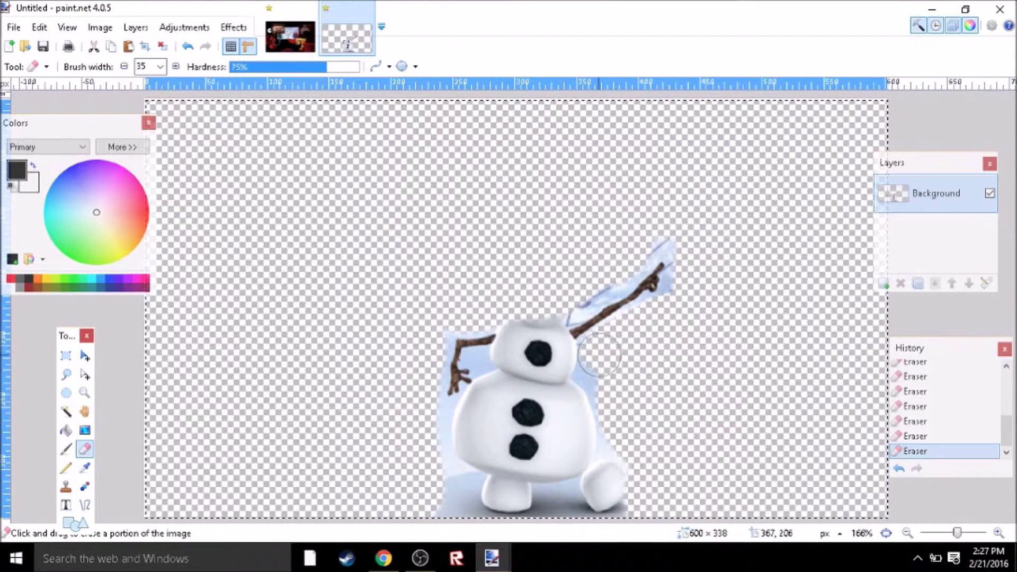
pyautogui.moveTo(600, 371); pyautogui.dragTo(623, 439)
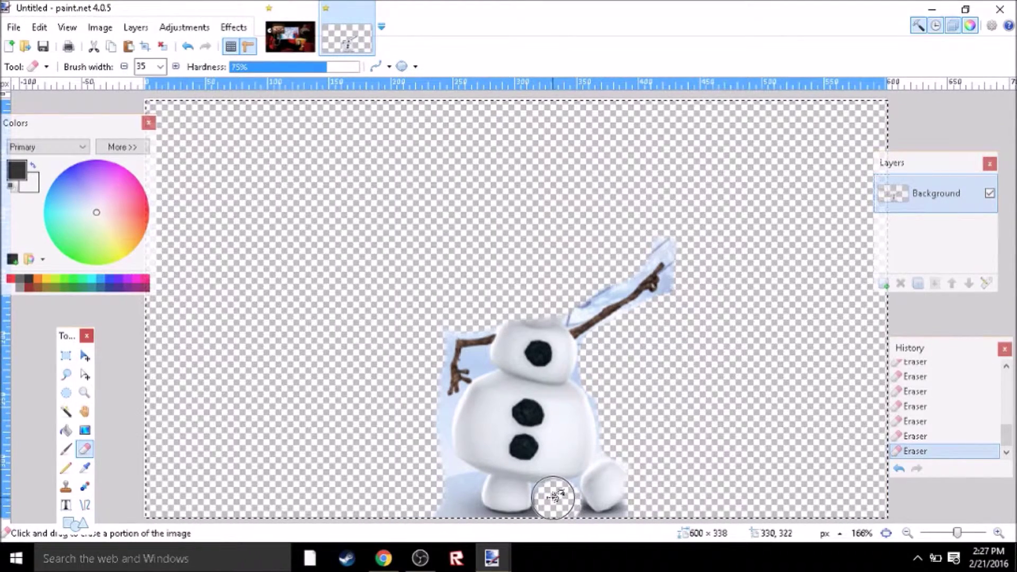
pyautogui.moveTo(478, 502)
pyautogui.mouseDown()
pyautogui.moveTo(451, 501)
pyautogui.moveTo(463, 484)
pyautogui.moveTo(429, 422)
pyautogui.mouseUp()
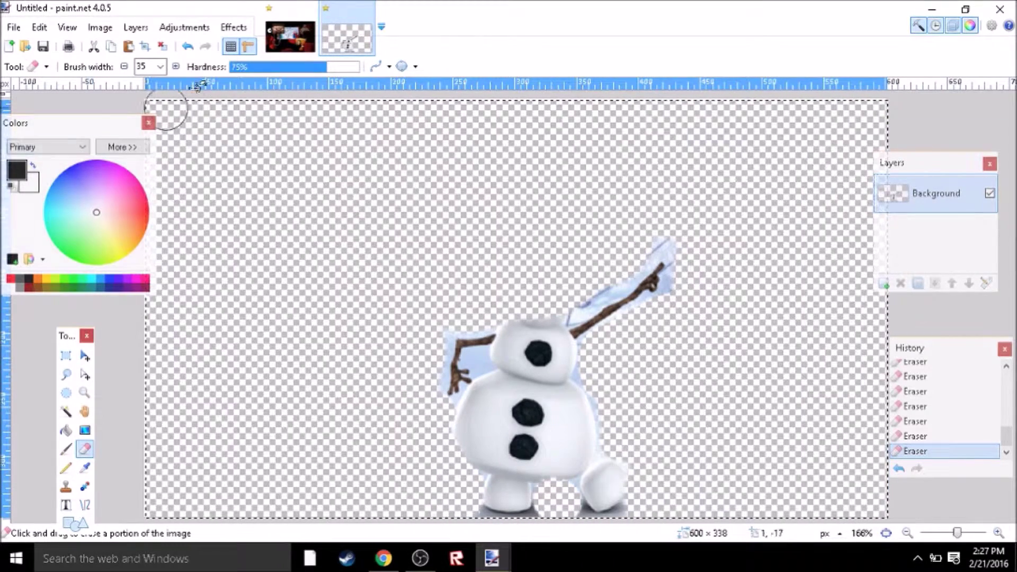
# Erase the shadows under Olaf's feet and the background above his raised hand with a 20-wide Eraser
pyautogui.click(159, 67)
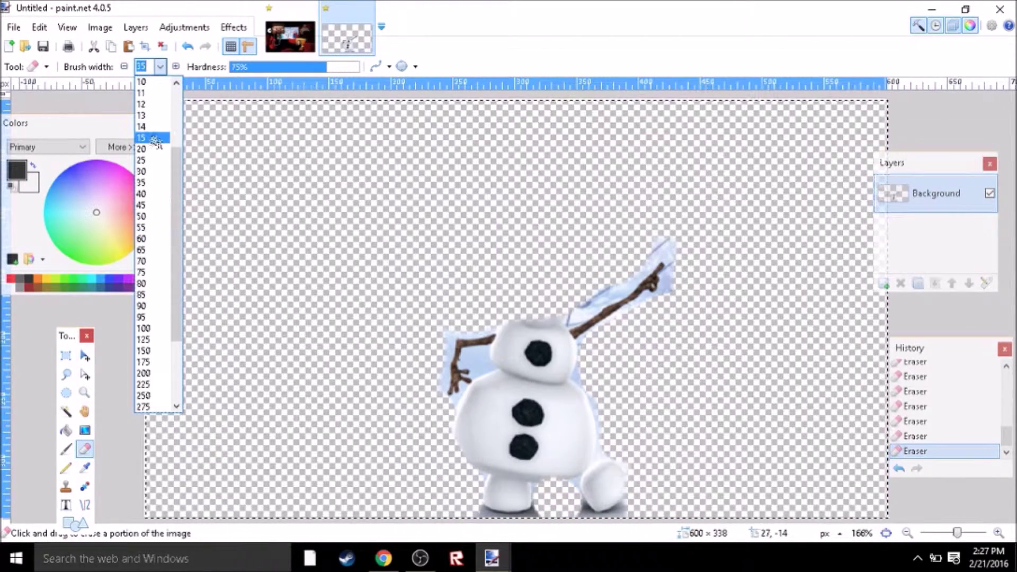
pyautogui.click(149, 149)
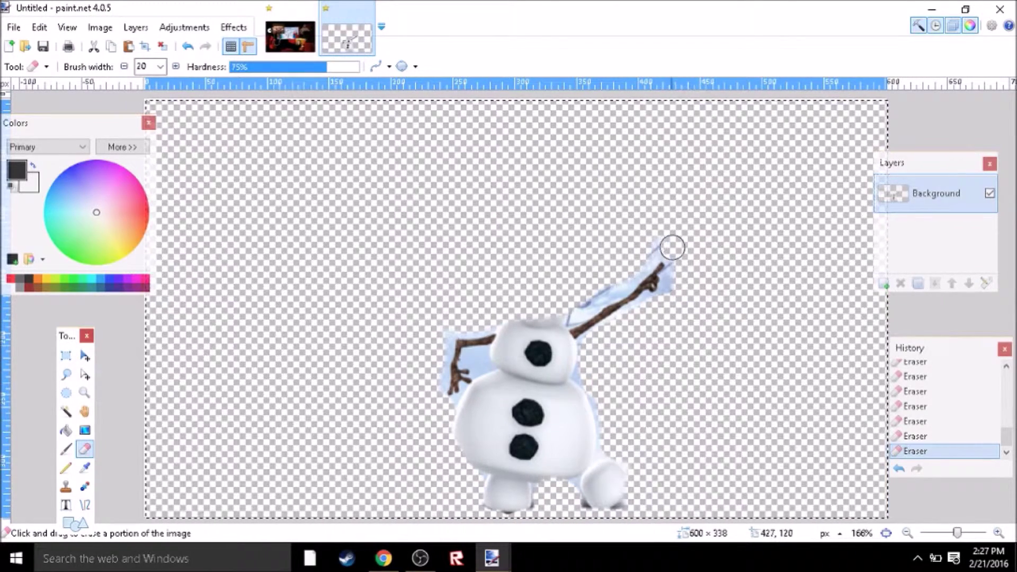
pyautogui.click(160, 67)
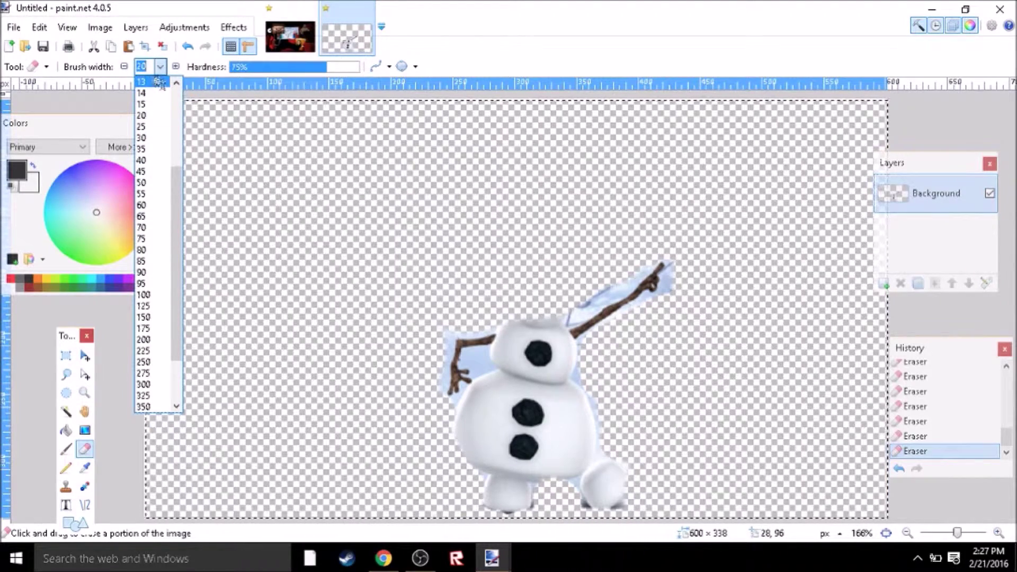
pyautogui.click(66, 412)
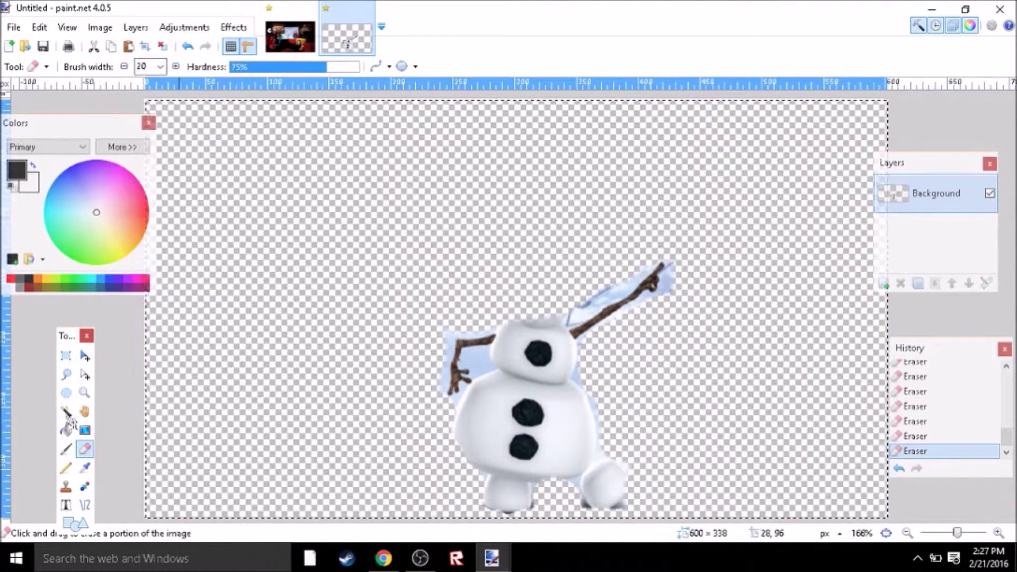
# Select the blue background patches around Olaf's raised arm and hand with the Magic Wand at 29% tolerance and delete them
pyautogui.click(66, 411)
pyautogui.click(651, 285)
pyautogui.click(615, 292)
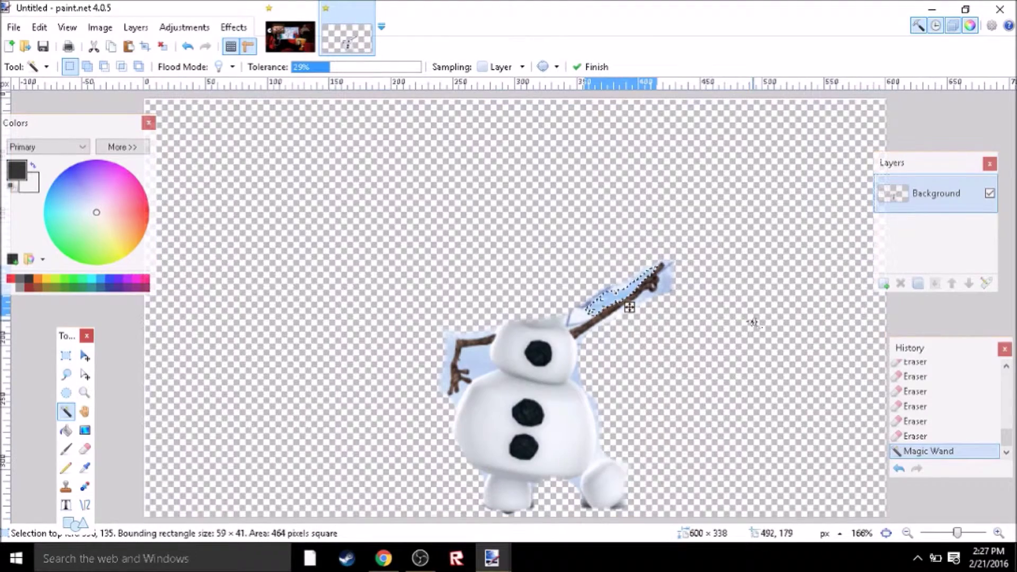
pyautogui.click(673, 281)
pyautogui.press('Delete')
pyautogui.click(683, 286)
pyautogui.press('Delete')
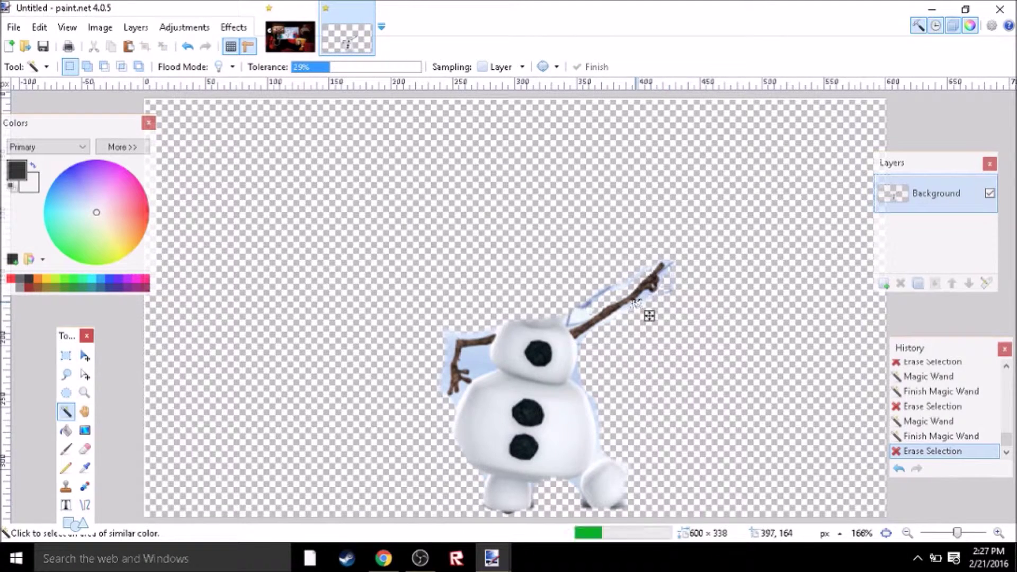
# Select the background strip beneath Olaf's raised arm with the Magic Wand, set the tolerance to 39% and delete the strip
pyautogui.click(644, 307)
pyautogui.moveTo(329, 67)
pyautogui.mouseDown()
pyautogui.moveTo(356, 76)
pyautogui.moveTo(345, 77)
pyautogui.mouseUp()
pyautogui.press('Delete')
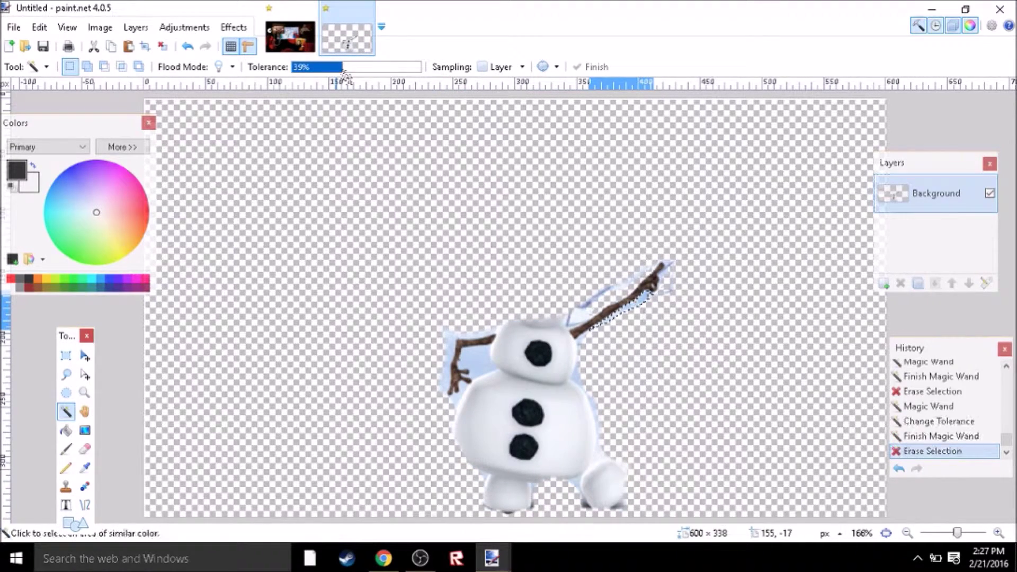
# Delete the background patches inside, beside and above Olaf's lowered arm using the Magic Wand at 20% tolerance
pyautogui.click(486, 371)
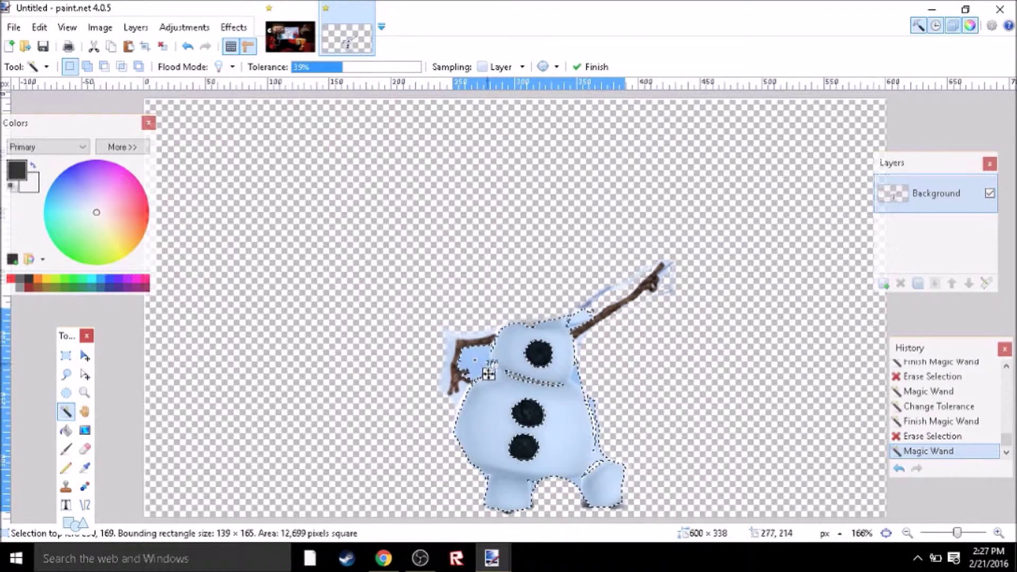
pyautogui.moveTo(342, 67); pyautogui.dragTo(317, 68)
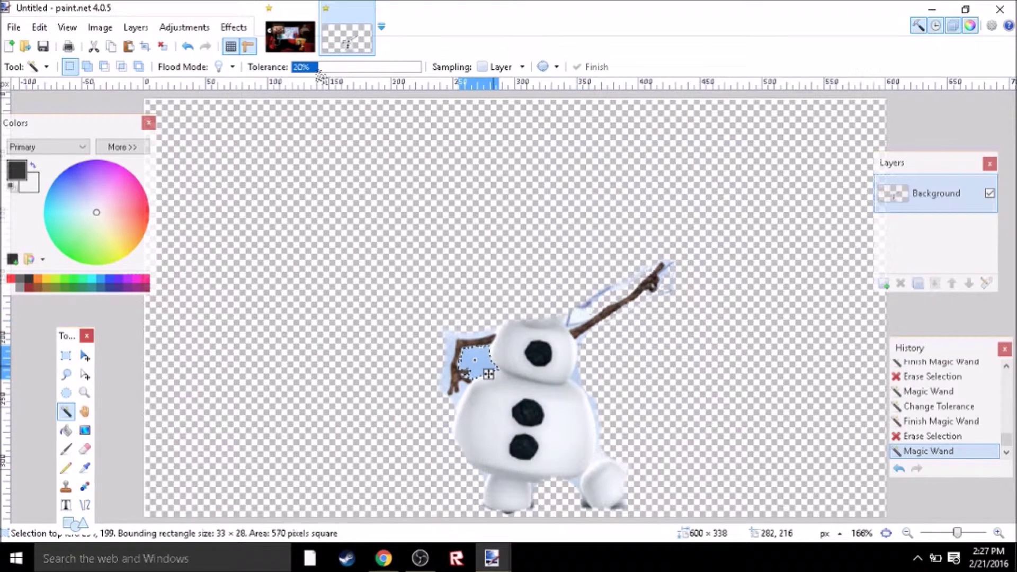
pyautogui.press('Delete')
pyautogui.click(445, 369)
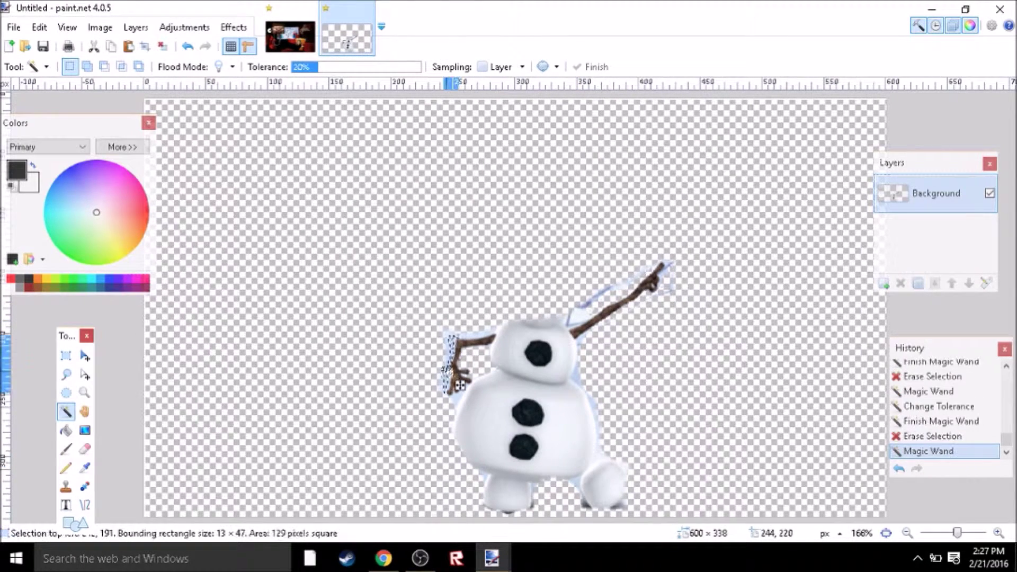
pyautogui.press('Delete')
pyautogui.click(477, 340)
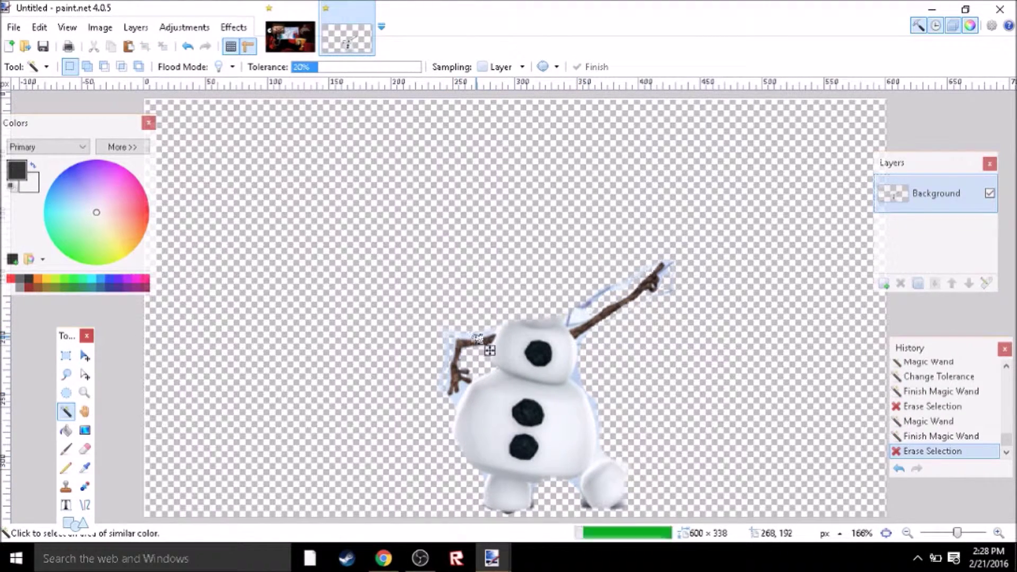
pyautogui.press('Delete')
# Select and delete the remaining blue fringe along the side of Olaf's body below the raised arm with the Magic Wand
pyautogui.click(574, 376)
pyautogui.press('Delete')
pyautogui.click(592, 402)
pyautogui.press('Delete')
pyautogui.click(596, 409)
pyautogui.press('Delete')
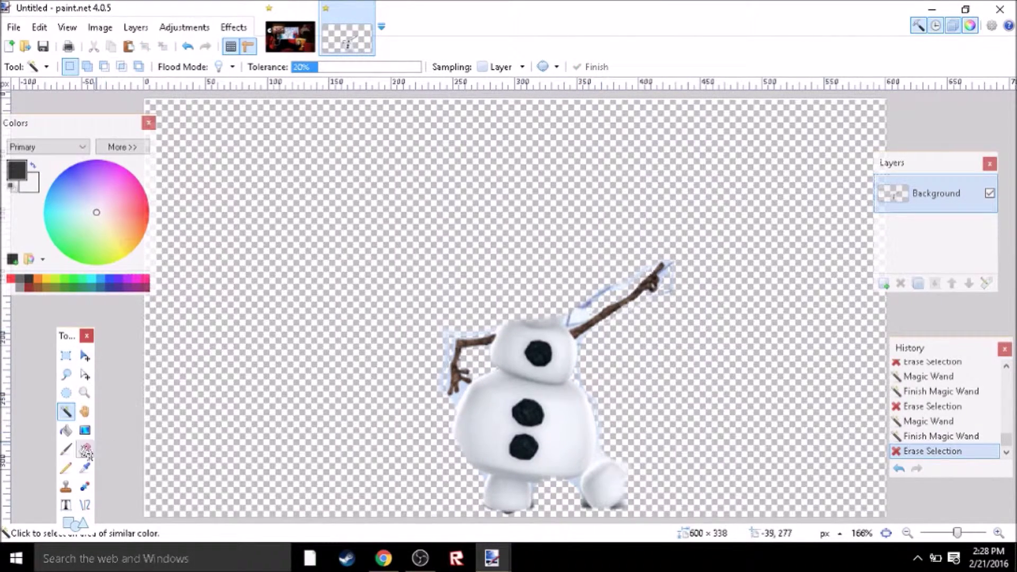
# Erase the leftover background around the raised arm and outside the lowered hand with a 20-wide Eraser
pyautogui.click(85, 450)
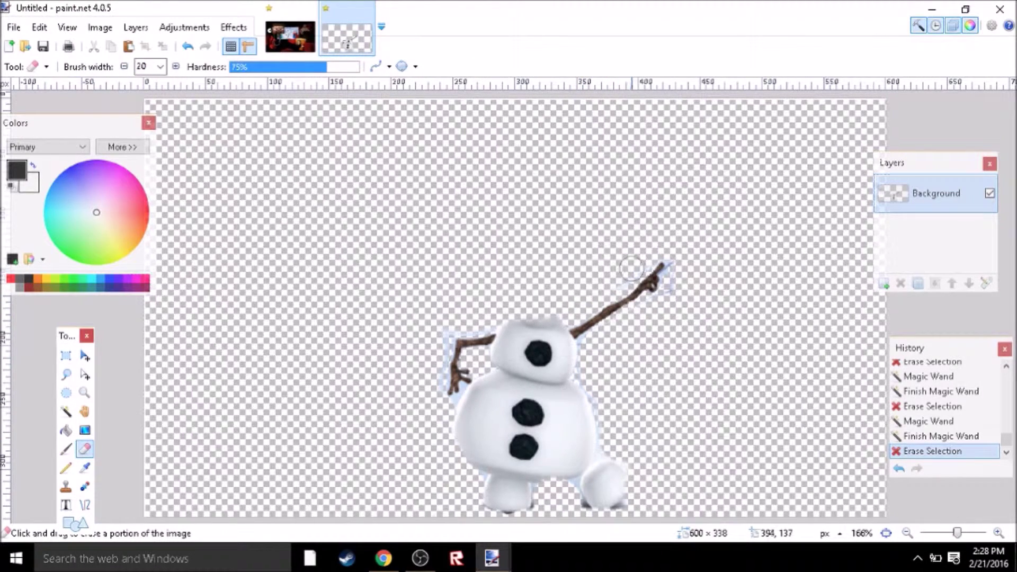
pyautogui.click(663, 306)
pyautogui.moveTo(434, 365); pyautogui.dragTo(443, 402)
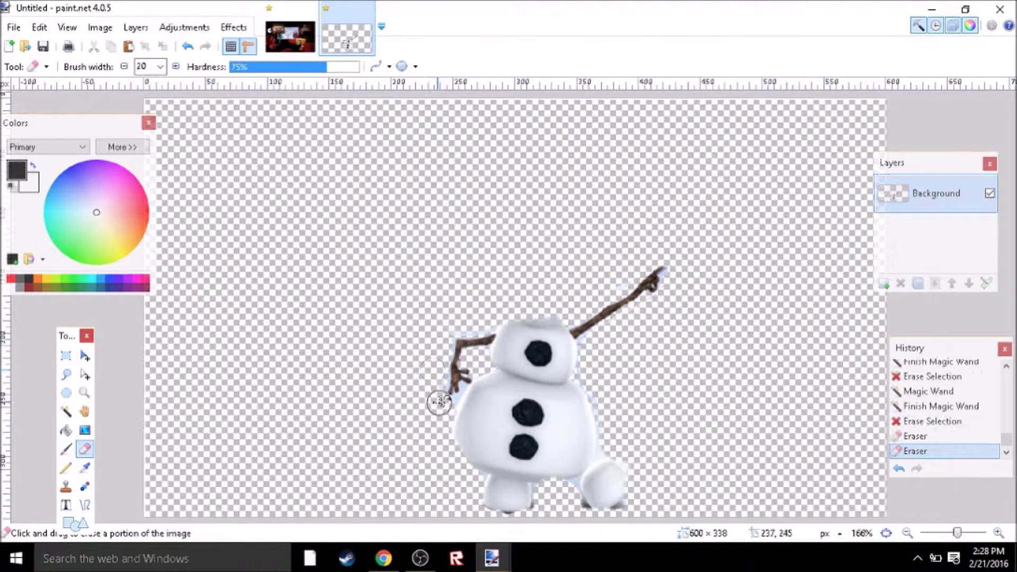
pyautogui.click(160, 67)
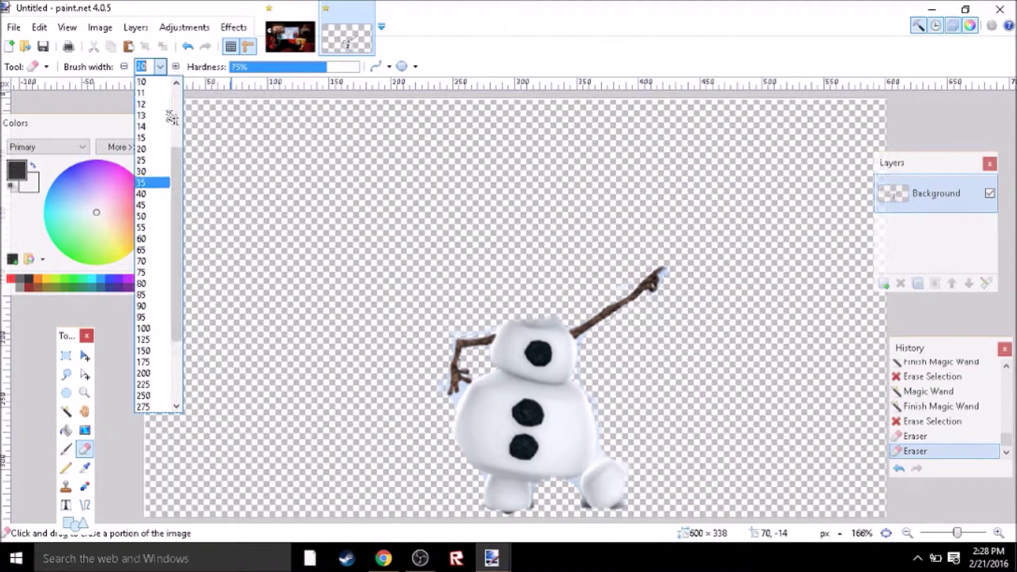
pyautogui.click(151, 161)
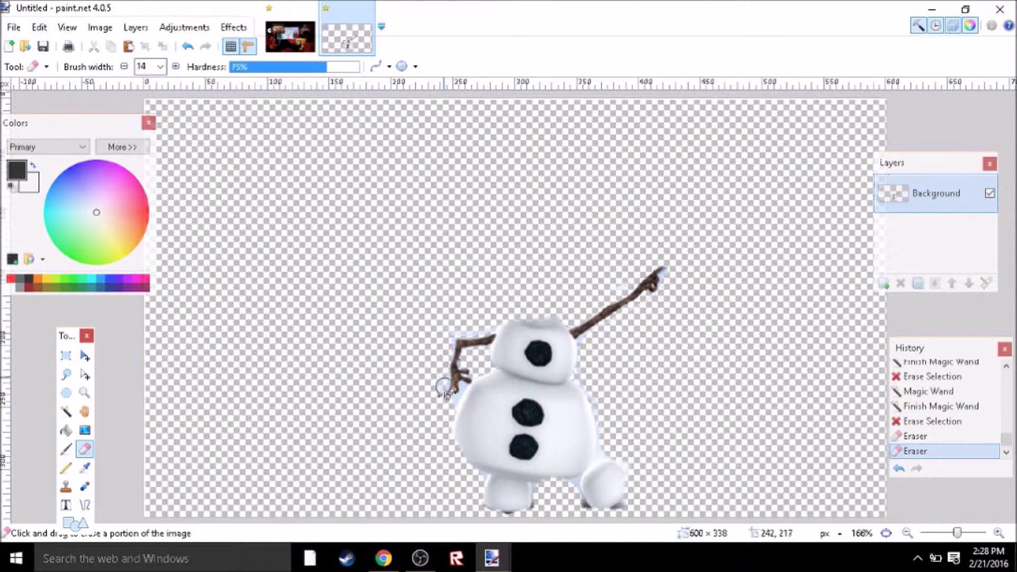
pyautogui.click(159, 66)
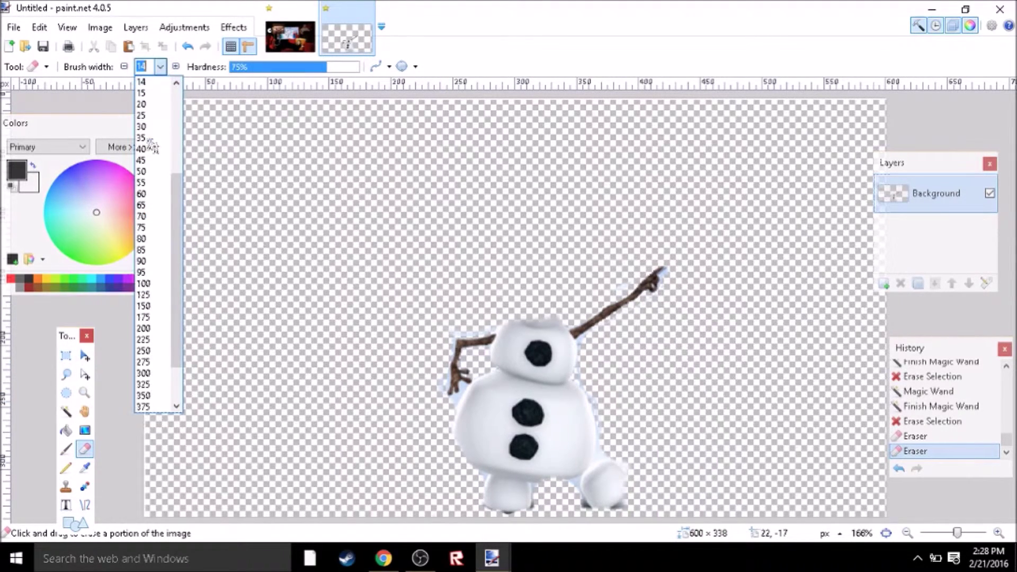
pyautogui.click(467, 391)
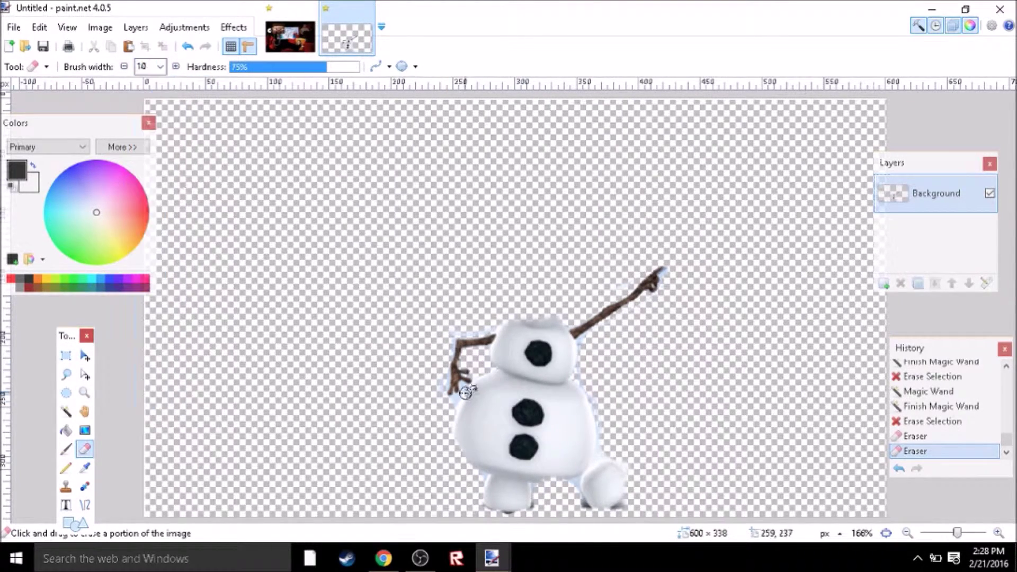
# Clean up the remaining fringe around Olaf's lowered hand and arm with a 6-wide Eraser, undoing the first stroke
pyautogui.click(159, 67)
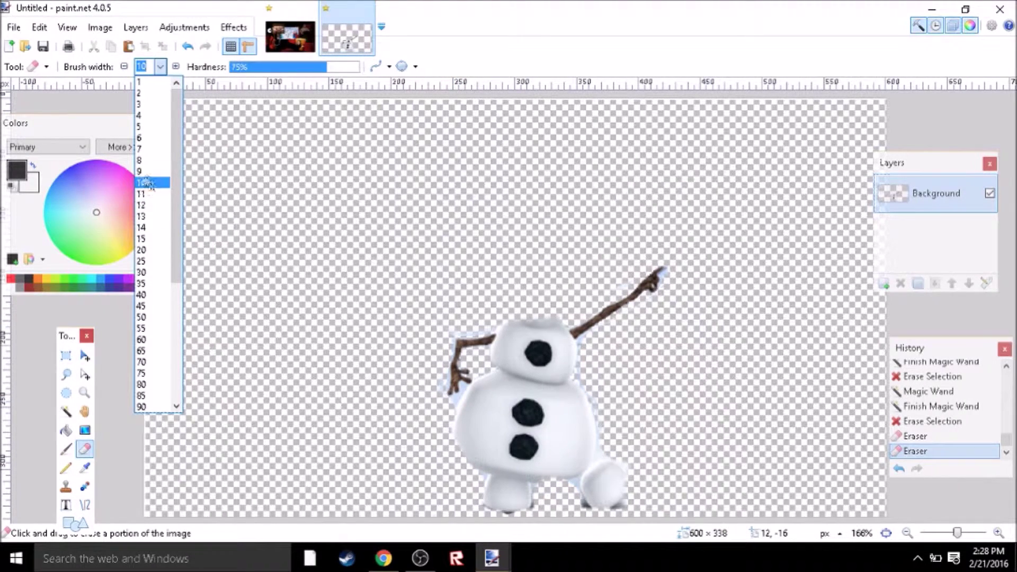
pyautogui.click(140, 139)
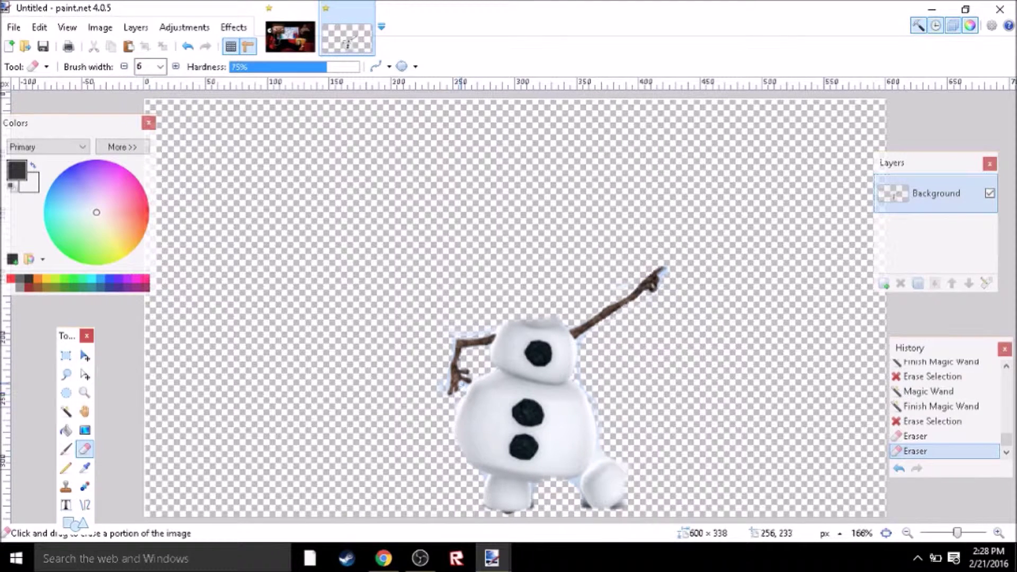
pyautogui.moveTo(458, 381); pyautogui.dragTo(466, 394)
pyautogui.click(188, 46)
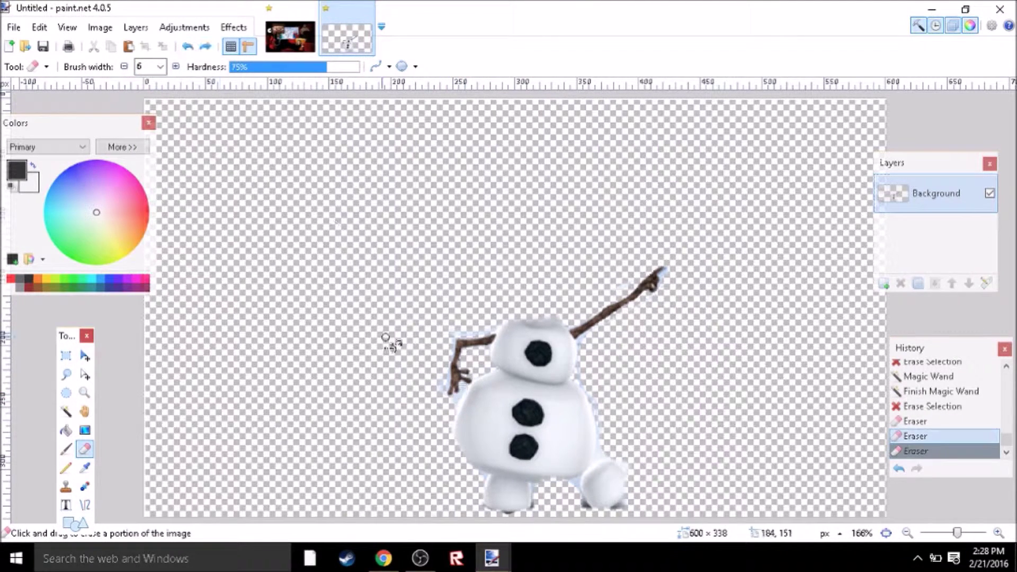
pyautogui.click(462, 385)
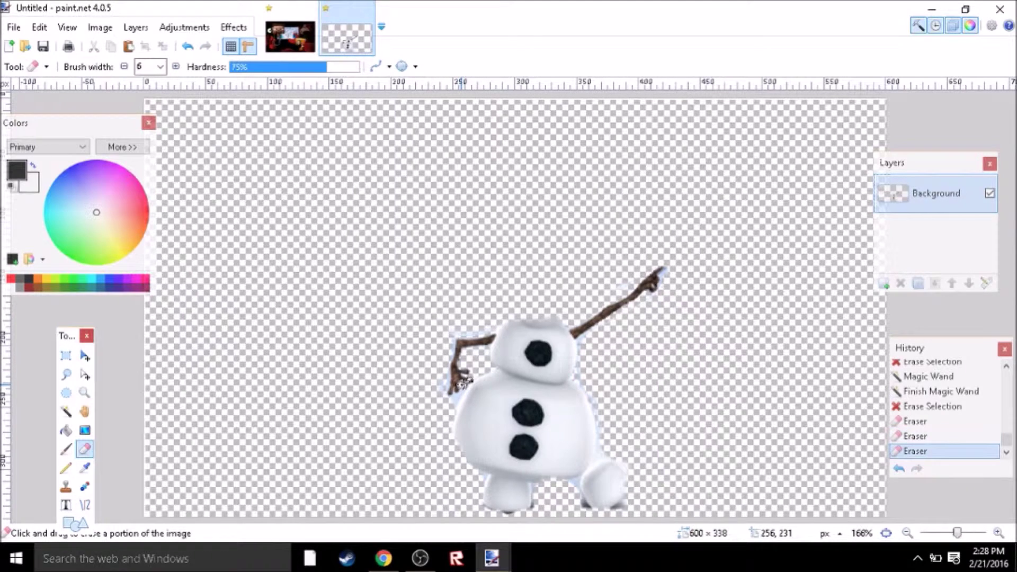
pyautogui.click(462, 388)
pyautogui.click(457, 393)
pyautogui.click(451, 386)
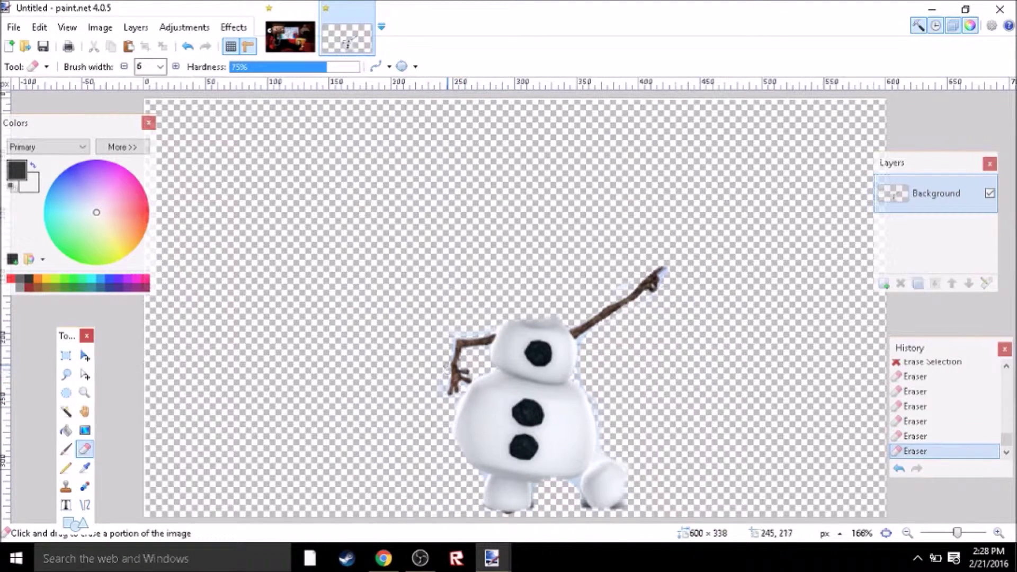
pyautogui.click(451, 347)
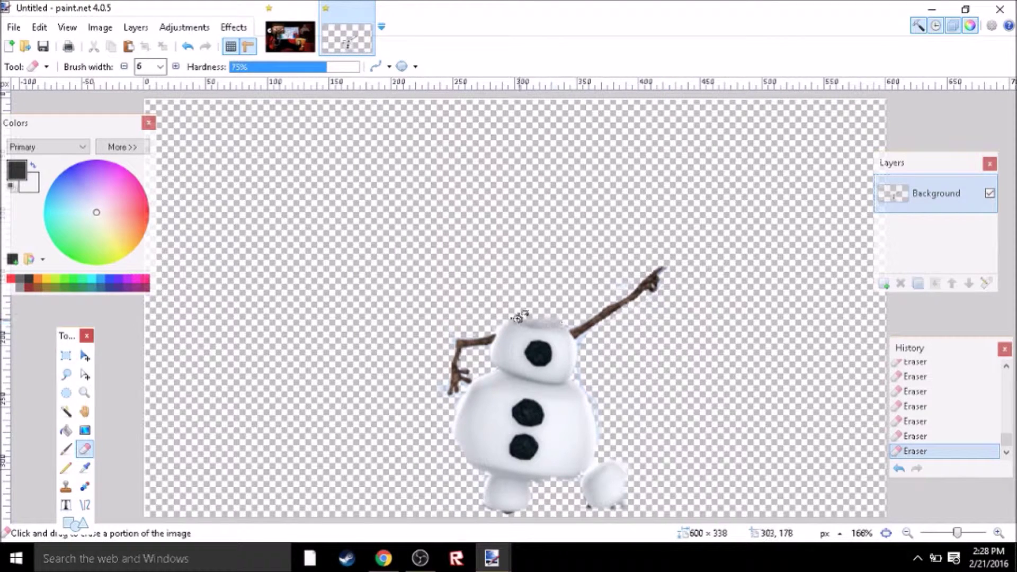
# Select a rectangular area of about 298 × 256 pixels around the cut-out Olaf body
pyautogui.click(13, 27)
pyautogui.click(13, 27)
pyautogui.click(66, 355)
pyautogui.moveTo(423, 274); pyautogui.dragTo(538, 291)
pyautogui.moveTo(340, 199); pyautogui.dragTo(712, 511)
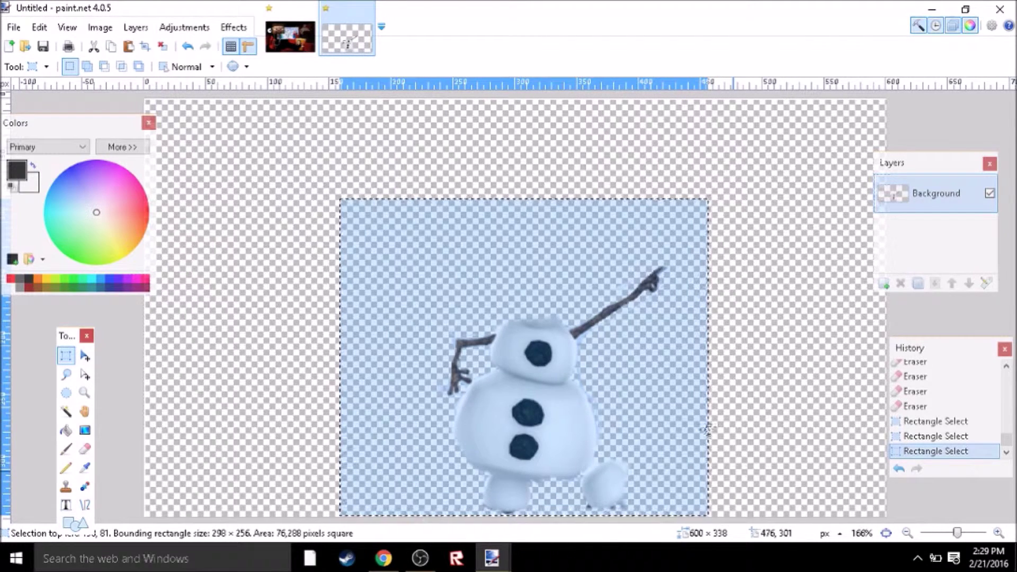
# Return to the cinema image, delete Layer 6 with the Frozen picture and add a new empty layer above Music
pyautogui.click(291, 36)
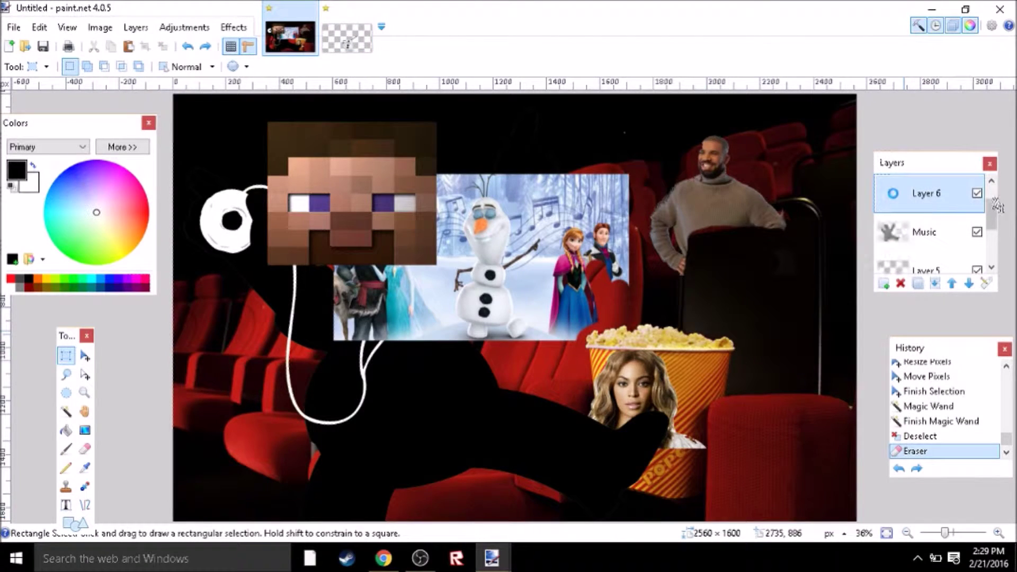
pyautogui.click(900, 283)
pyautogui.click(884, 283)
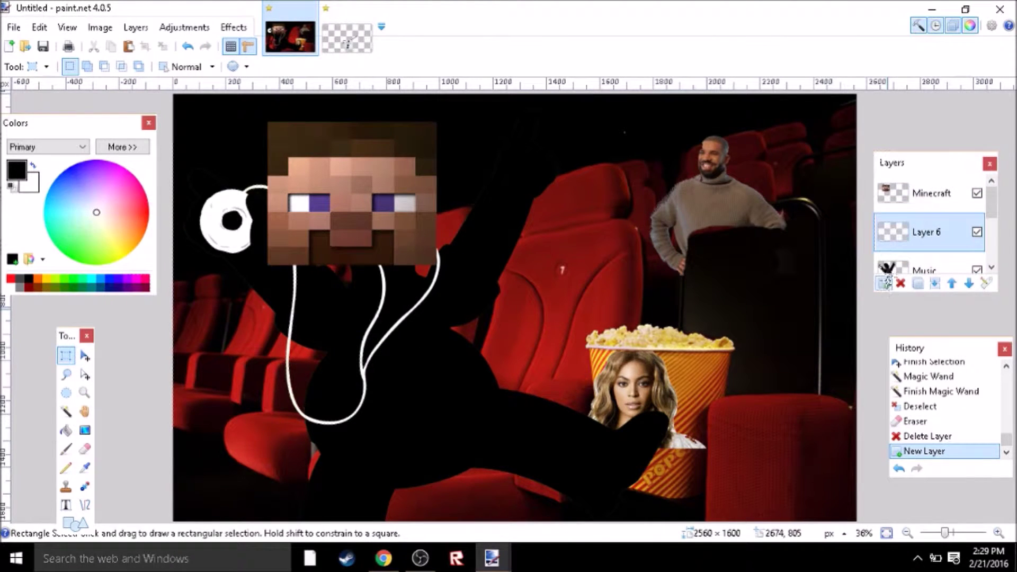
# Paste the Olaf body into Layer 6, enlarge it to about 1600 × 1374 pixels and move it under the Minecraft head
pyautogui.hotkey('ctrl', 'v')
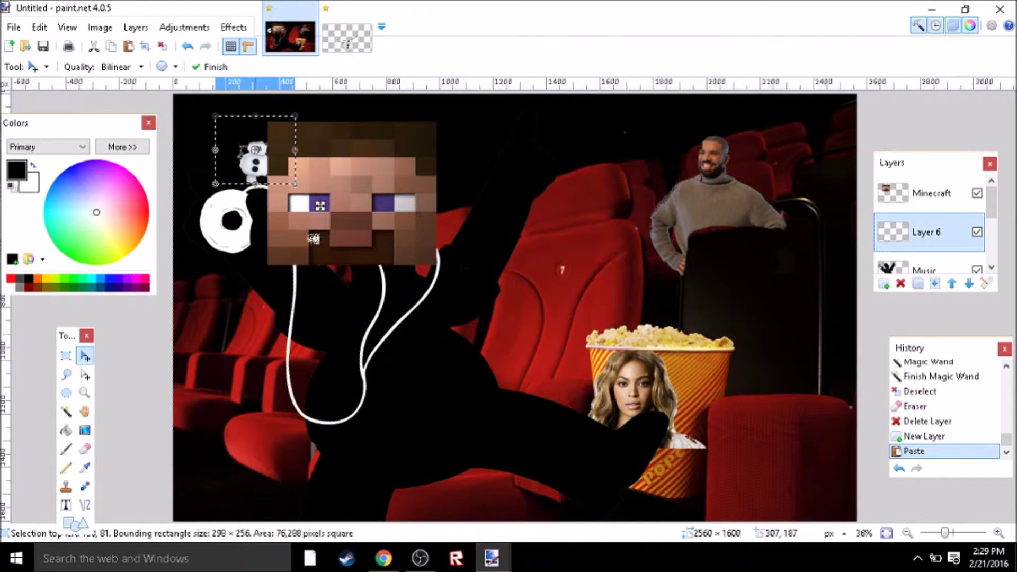
pyautogui.moveTo(312, 272); pyautogui.dragTo(326, 294)
pyautogui.moveTo(254, 161); pyautogui.dragTo(385, 393)
pyautogui.moveTo(420, 422); pyautogui.dragTo(566, 549)
pyautogui.moveTo(445, 466); pyautogui.dragTo(296, 312)
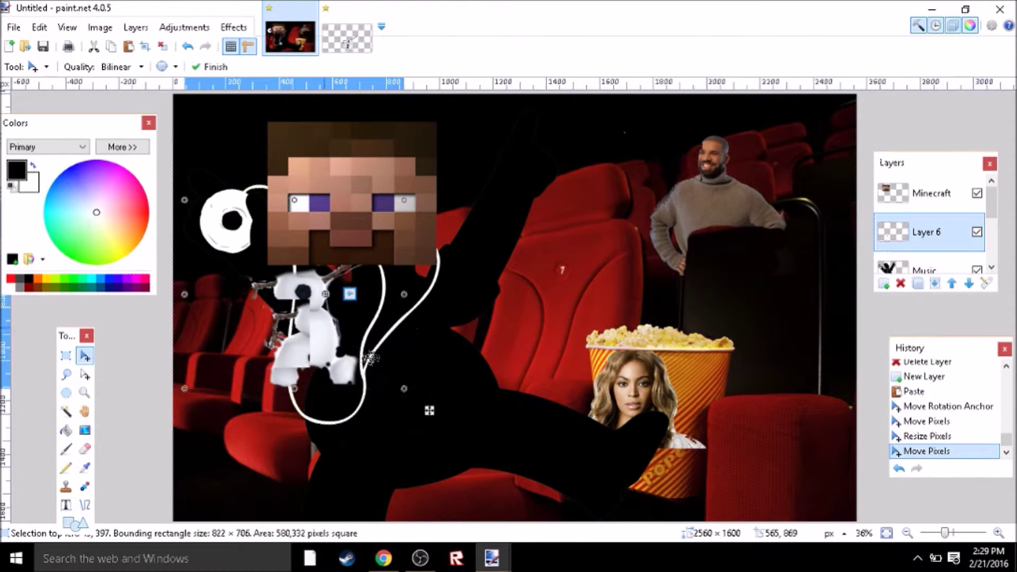
pyautogui.moveTo(405, 392); pyautogui.dragTo(612, 567)
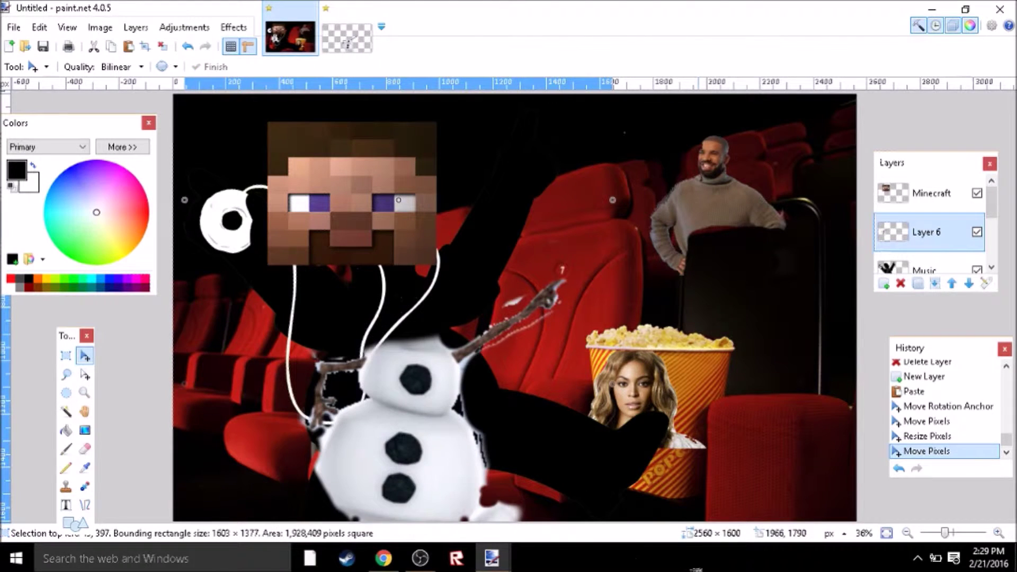
pyautogui.moveTo(451, 451); pyautogui.dragTo(397, 349)
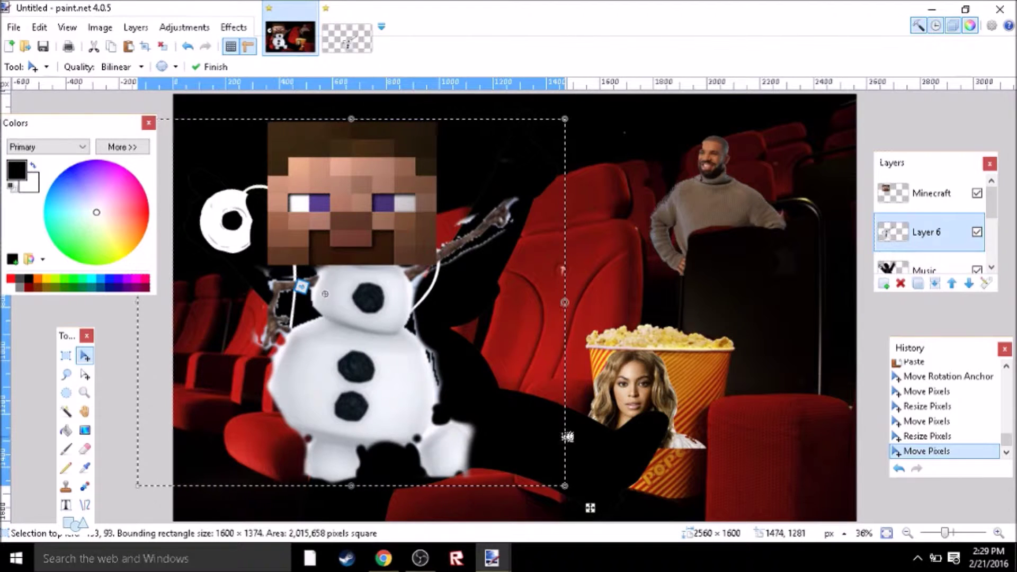
# Enlarge the Olaf body further to about 1977 × 1698 pixels and align its neck beneath the Minecraft head
pyautogui.moveTo(564, 487); pyautogui.dragTo(882, 571)
pyautogui.moveTo(434, 416); pyautogui.dragTo(420, 362)
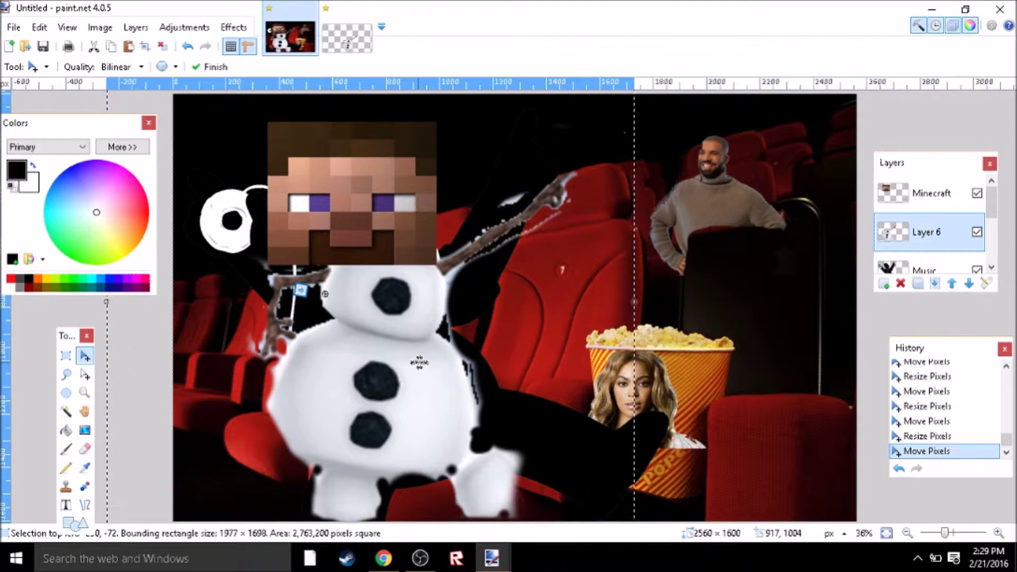
pyautogui.moveTo(431, 335); pyautogui.dragTo(404, 348)
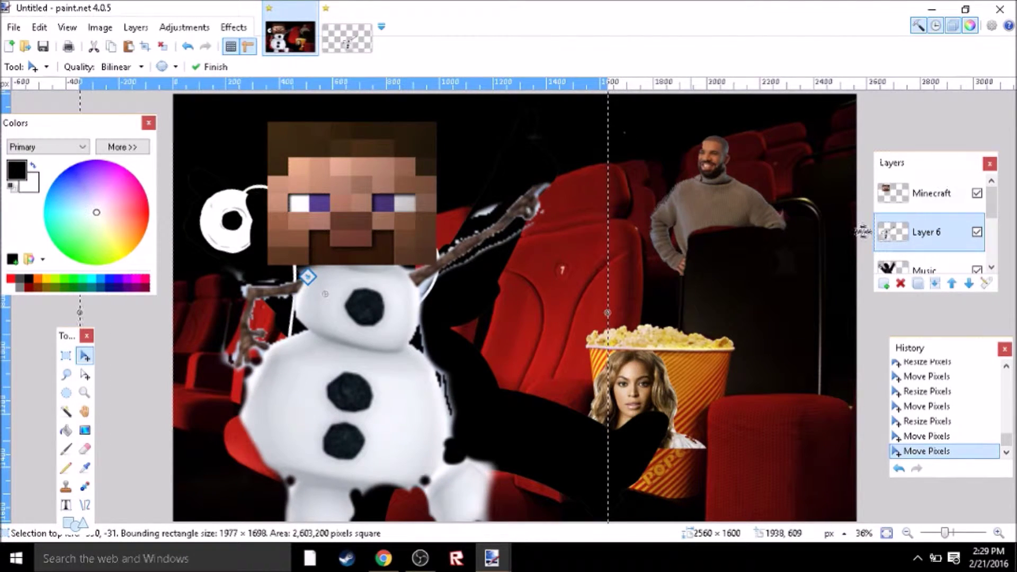
pyautogui.press('Return')
# Select the whole Music layer, move the silhouette toward the popcorn and shrink the selection to about 1664 × 1040 pixels
pyautogui.click(925, 269)
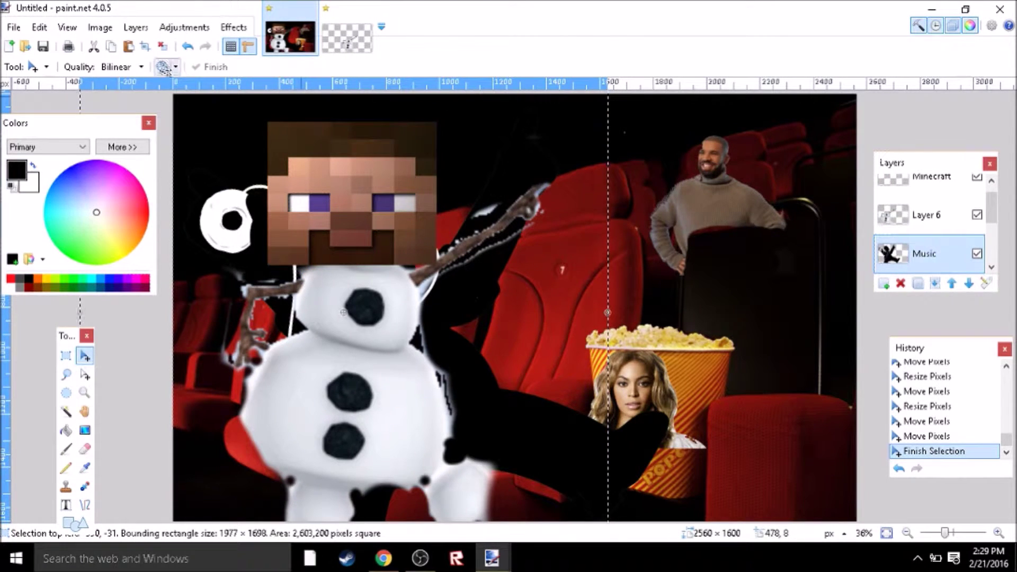
pyautogui.hotkey('ctrl', 'd')
pyautogui.hotkey('ctrl', 'a')
pyautogui.moveTo(745, 308); pyautogui.dragTo(809, 332)
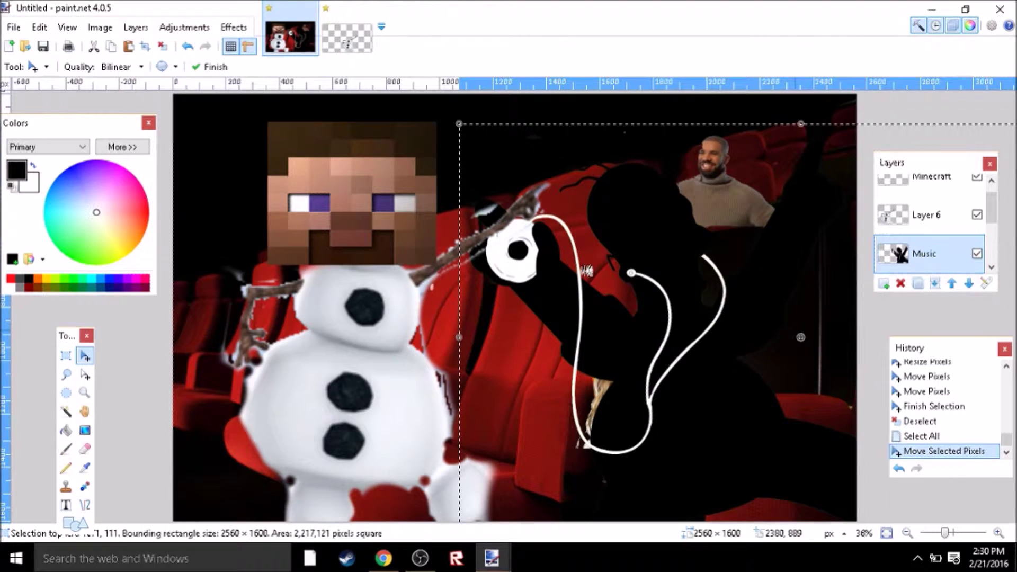
pyautogui.moveTo(469, 124); pyautogui.dragTo(604, 323)
# Flip the Music layer horizontally and move the silhouette to sit partly behind Olaf's body
pyautogui.click(136, 27)
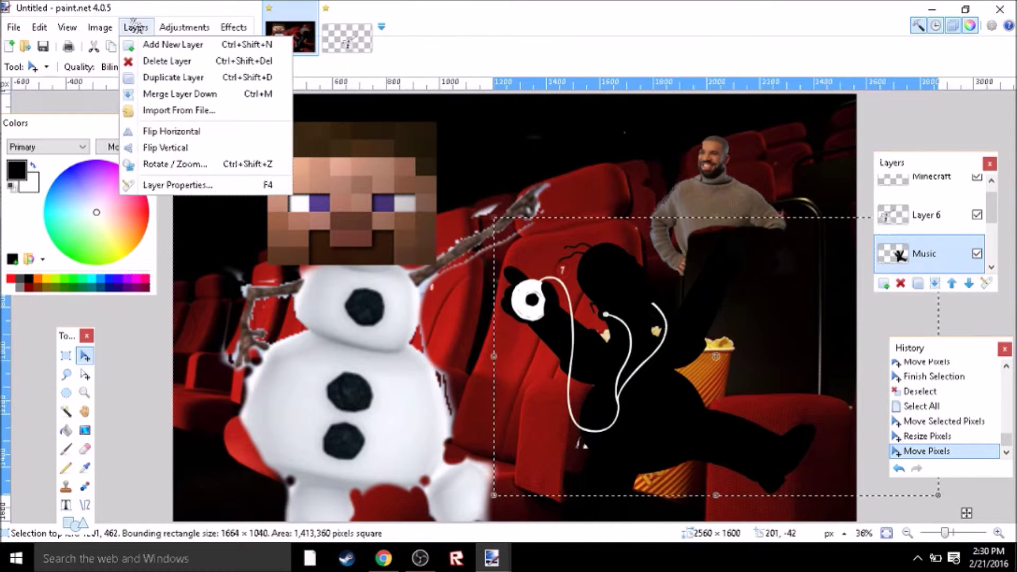
pyautogui.click(168, 136)
pyautogui.hotkey('ctrl', 'a')
pyautogui.moveTo(455, 342); pyautogui.dragTo(534, 313)
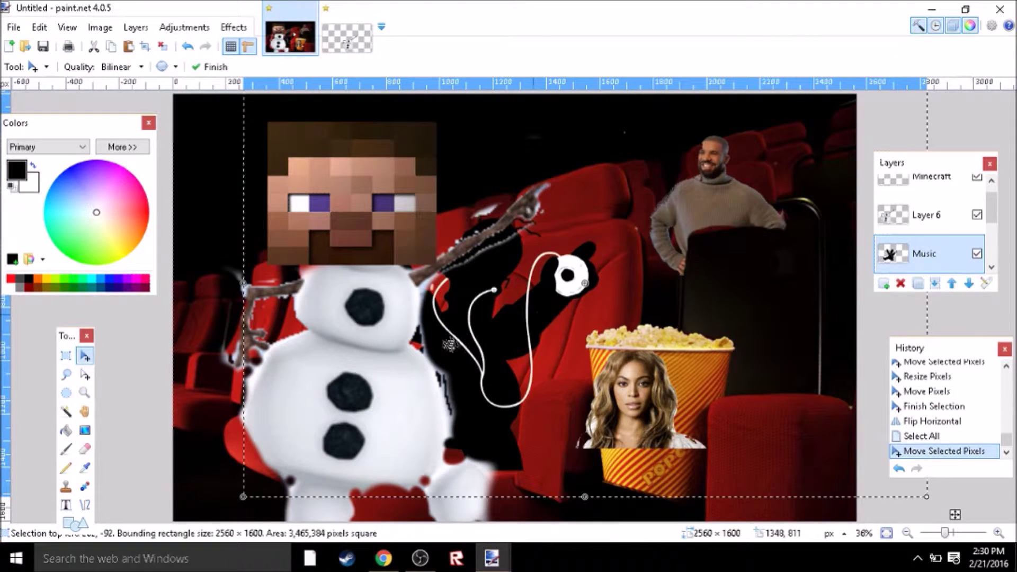
# Select all of Layer 6 and nudge the Olaf body slightly right and up
pyautogui.click(923, 227)
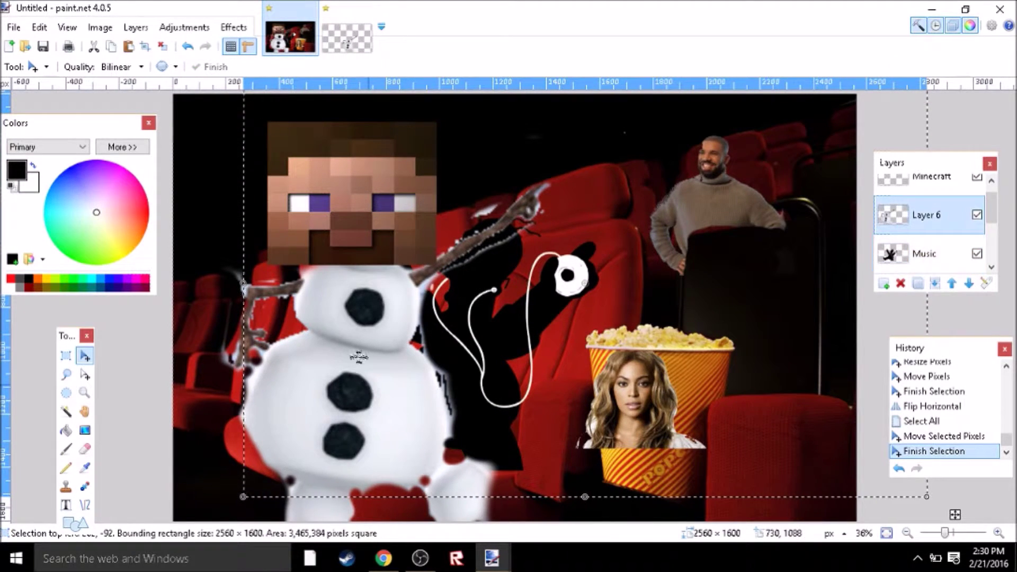
pyautogui.hotkey('ctrl', 'd')
pyautogui.hotkey('ctrl', 'a')
pyautogui.moveTo(395, 377)
pyautogui.mouseDown()
pyautogui.moveTo(422, 363)
pyautogui.moveTo(439, 371)
pyautogui.moveTo(400, 374)
pyautogui.mouseUp()
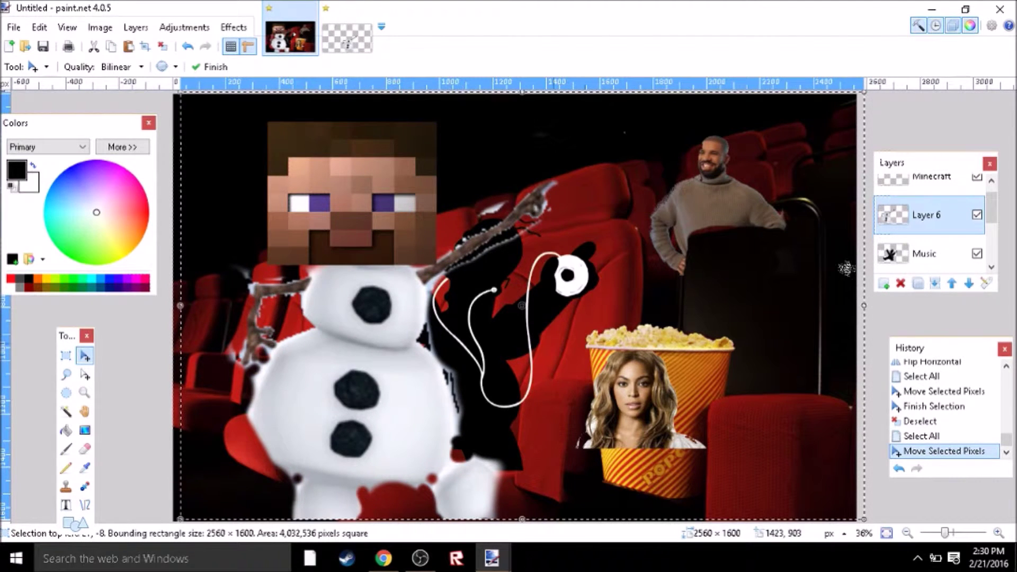
# Deselect and extend the silhouette's lower body on the Music layer beside Olaf's foot, using a black 70-wide Paintbrush
pyautogui.click(935, 256)
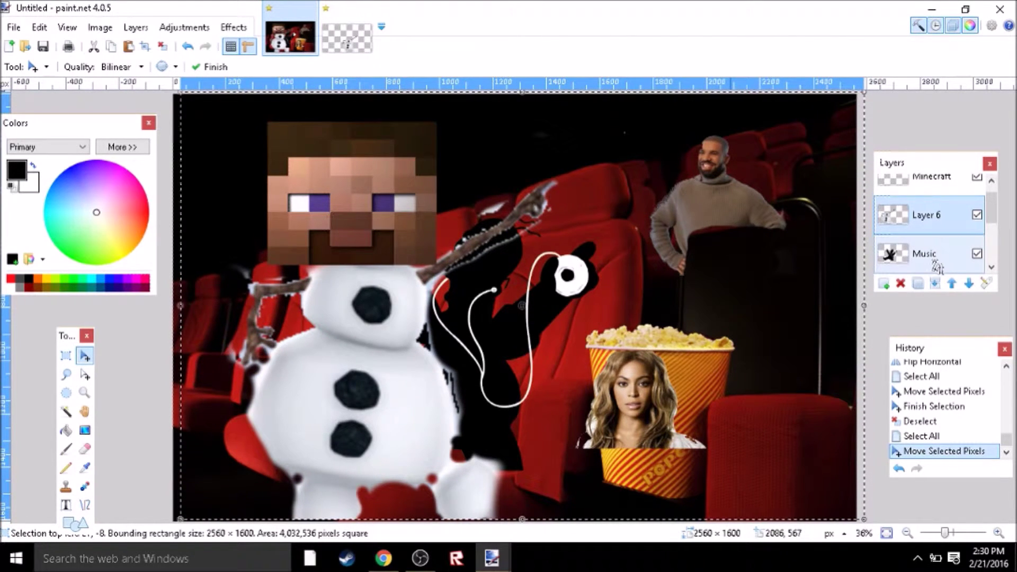
pyautogui.click(165, 47)
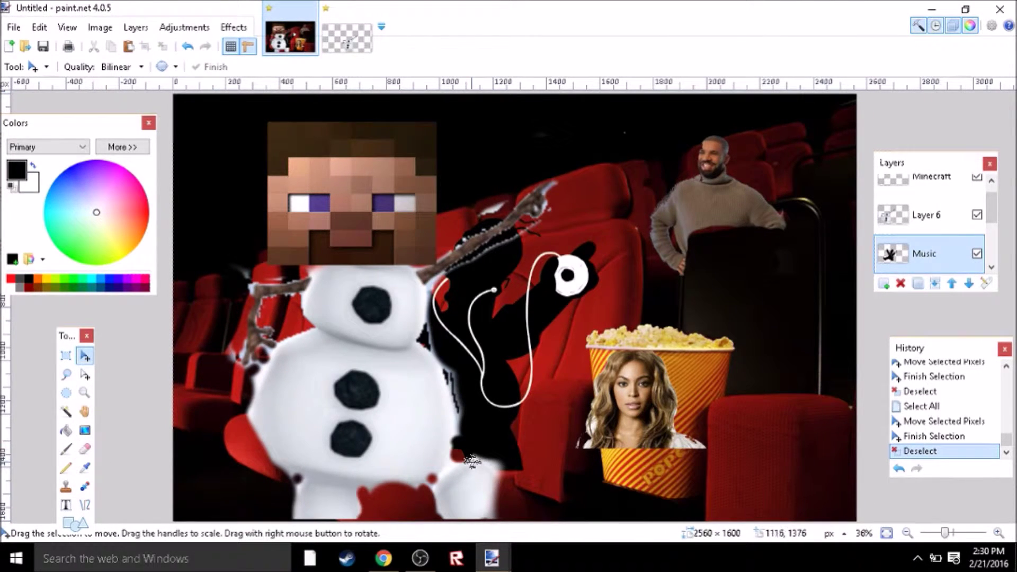
pyautogui.click(65, 449)
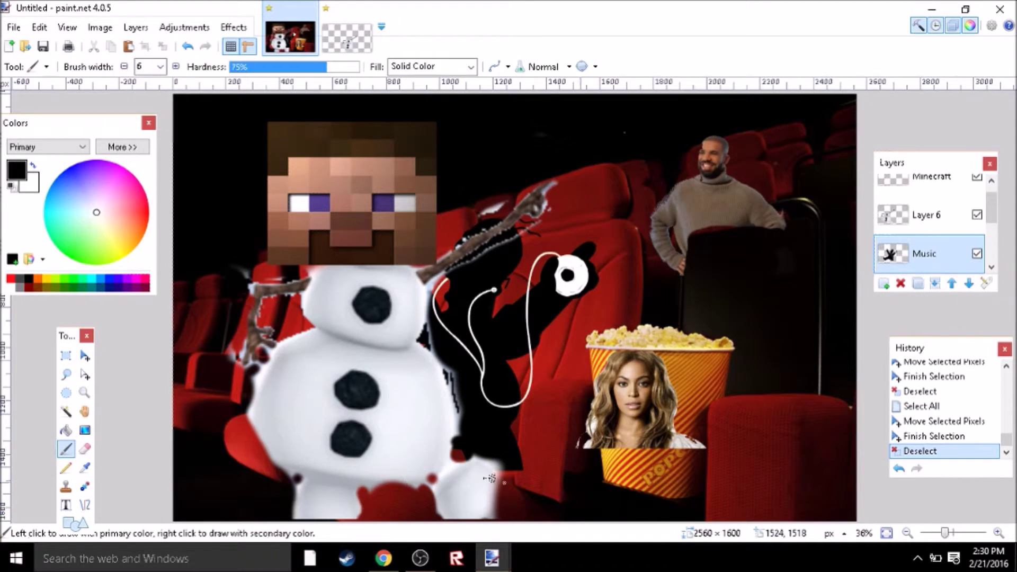
pyautogui.click(160, 66)
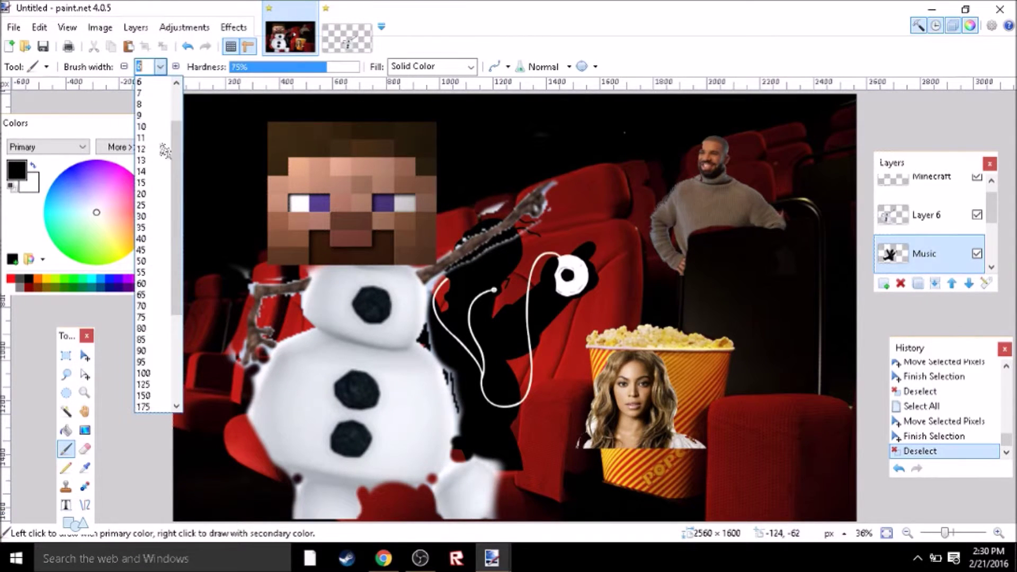
pyautogui.click(153, 306)
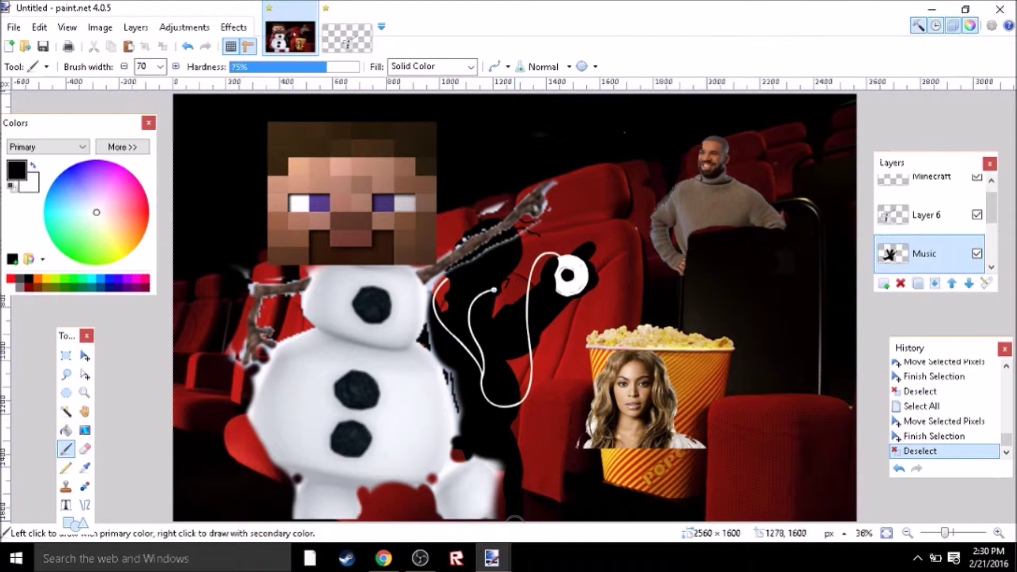
pyautogui.click(484, 468)
pyautogui.click(497, 479)
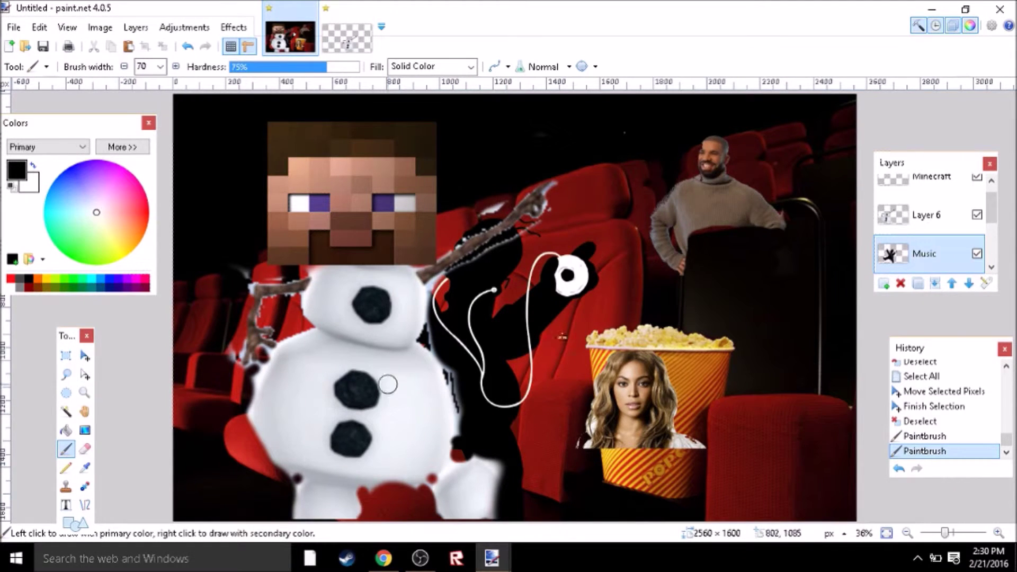
# Rename Layer 6 as Frozen
pyautogui.click(928, 222)
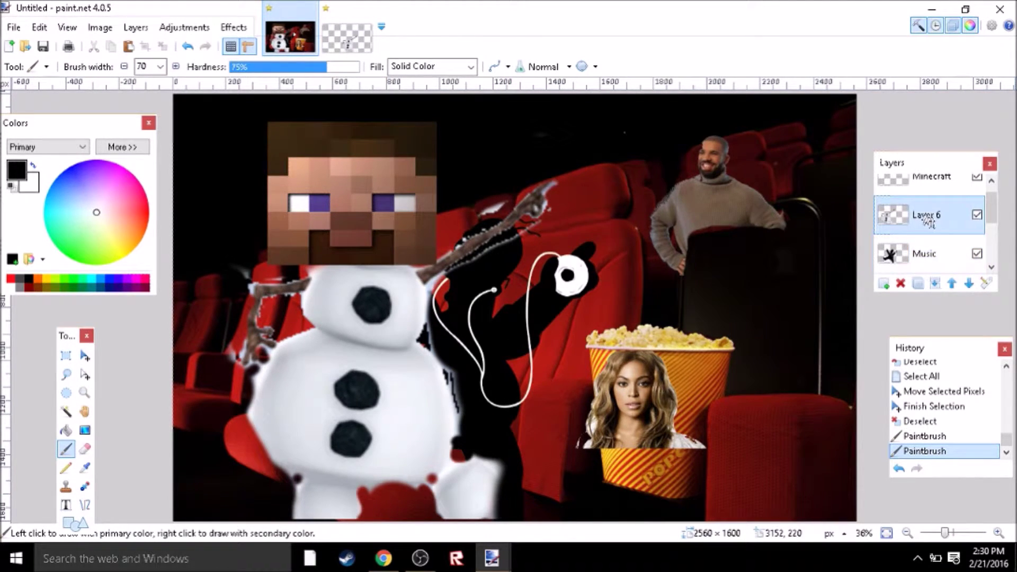
pyautogui.click(986, 282)
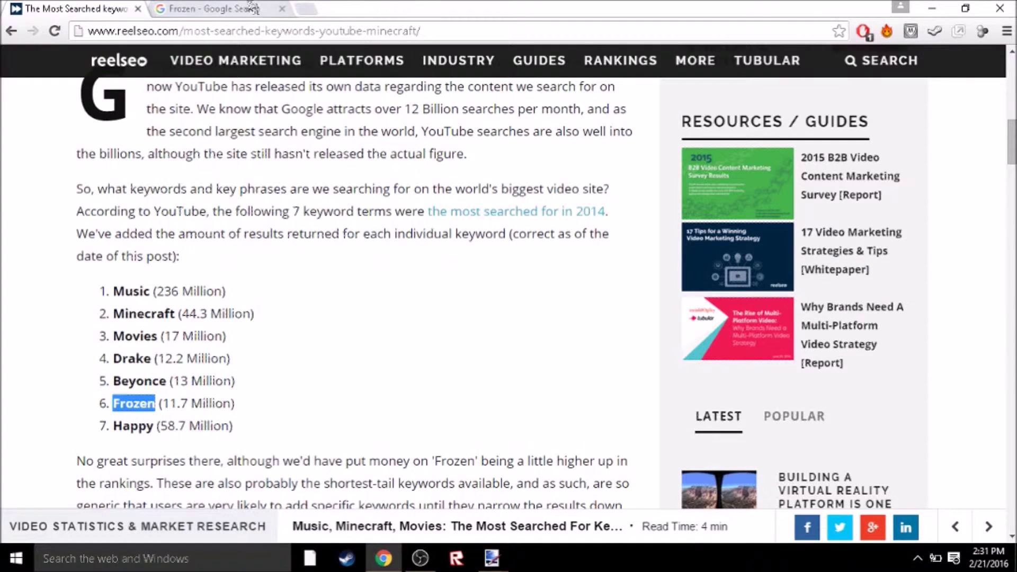
# Search Google Images for "happy" in a new Chrome tab and browse the results for a usable picture
pyautogui.click(295, 8)
pyautogui.write('happy')
pyautogui.press('Return')
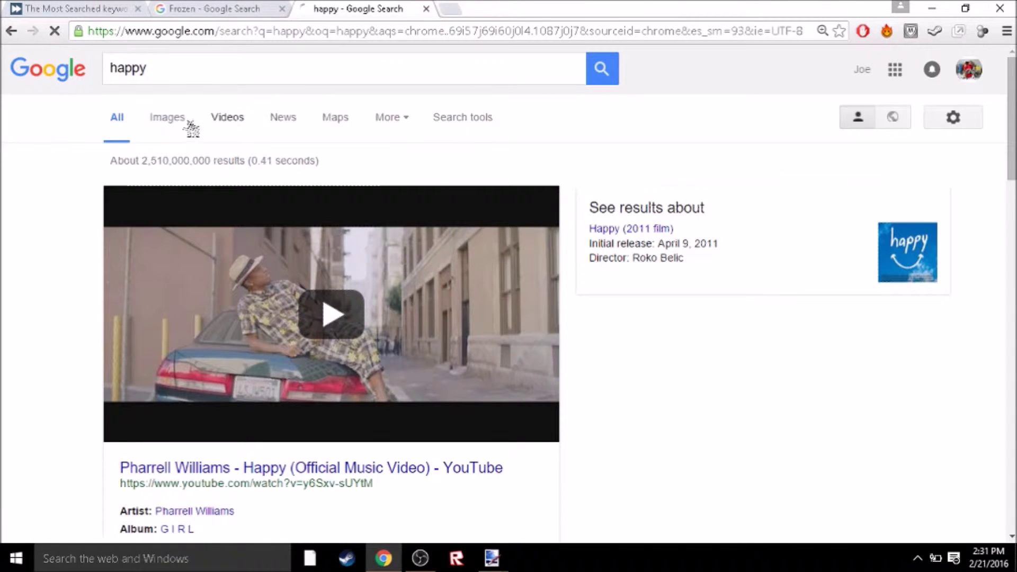
pyautogui.click(174, 122)
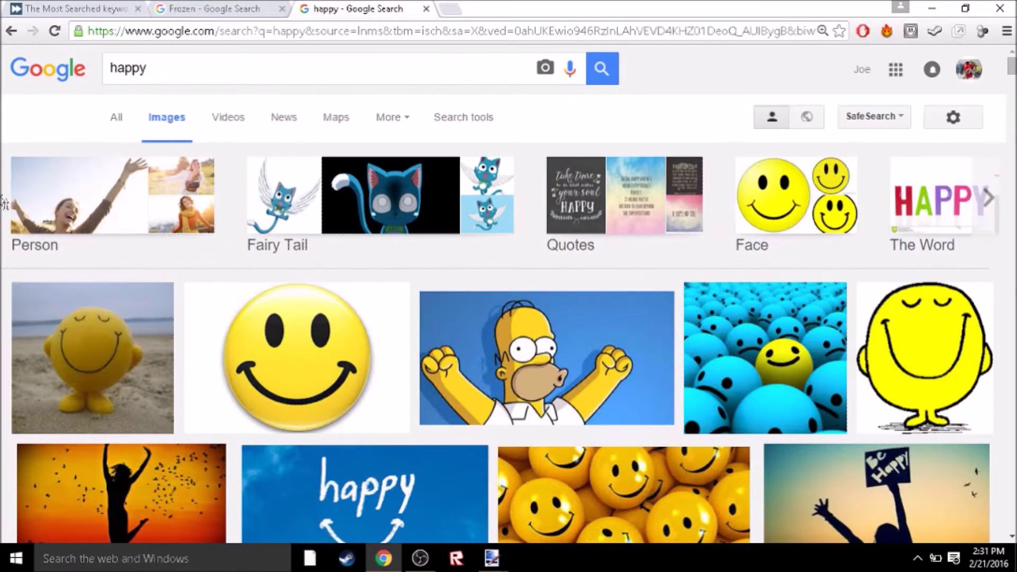
pyautogui.scroll(-5, 5, 203)
pyautogui.scroll(-18, 4, 203)
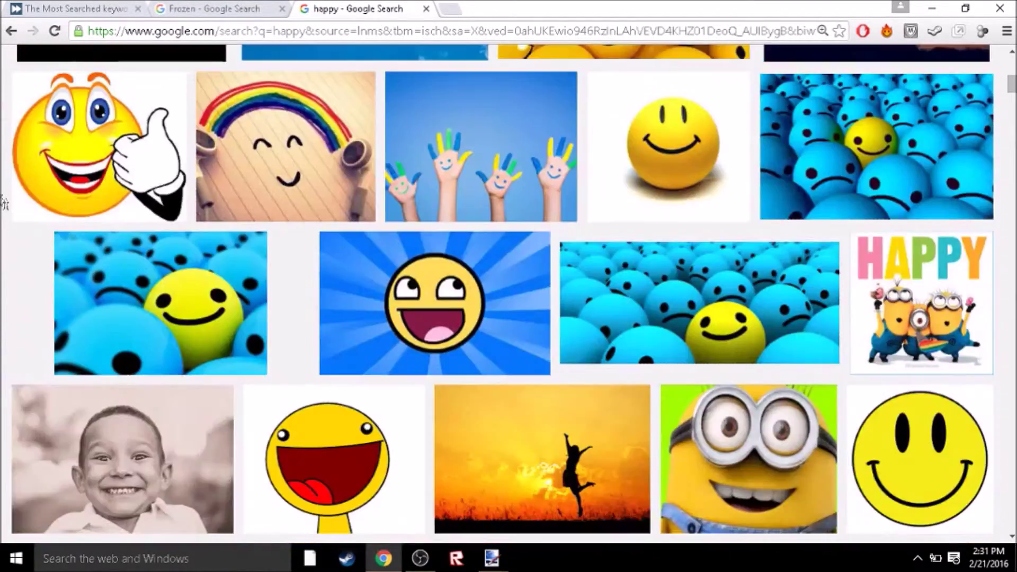
pyautogui.scroll(20, 4, 202)
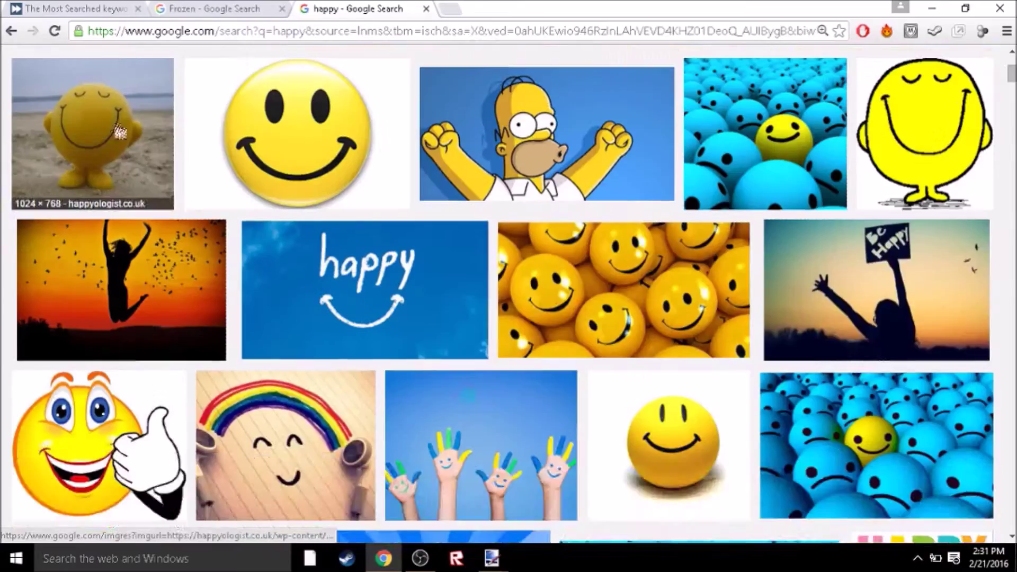
# Search Google Images for "happy hat" and copy the 385 × 385 brown hat picture from amazon.com
pyautogui.write('hat')
pyautogui.press('Escape')
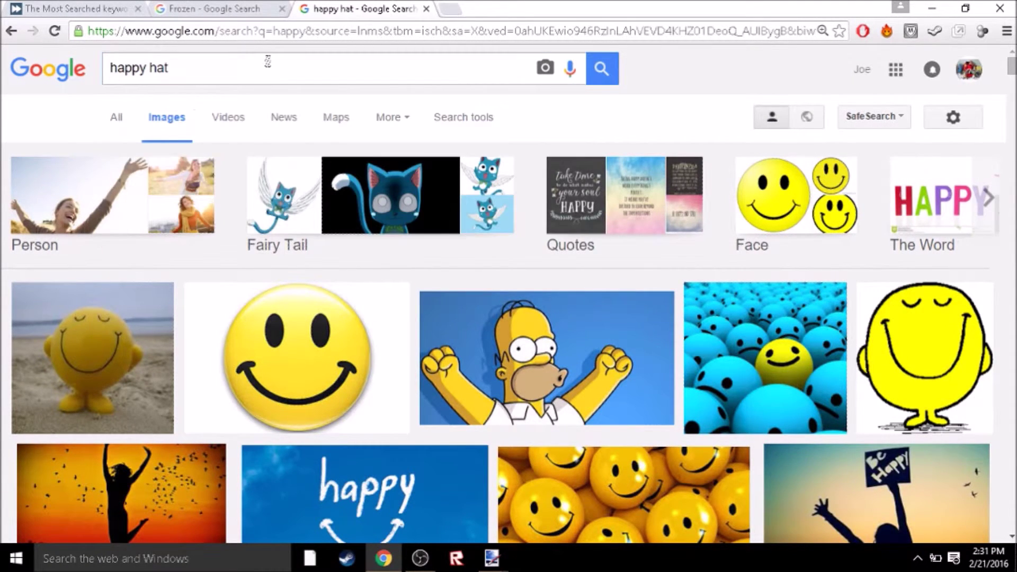
pyautogui.press('Return')
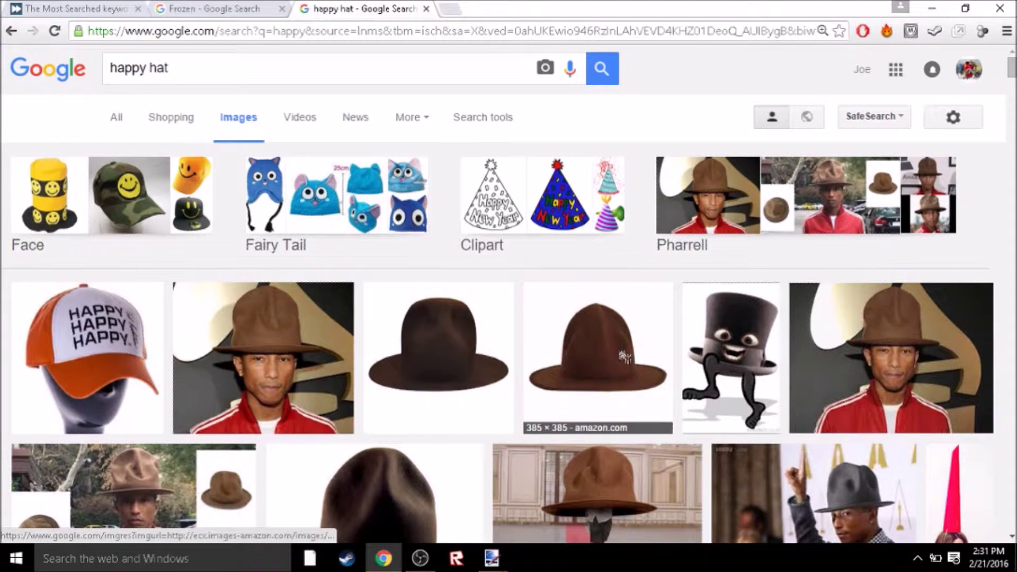
pyautogui.click(624, 357)
pyautogui.rightClick(355, 294)
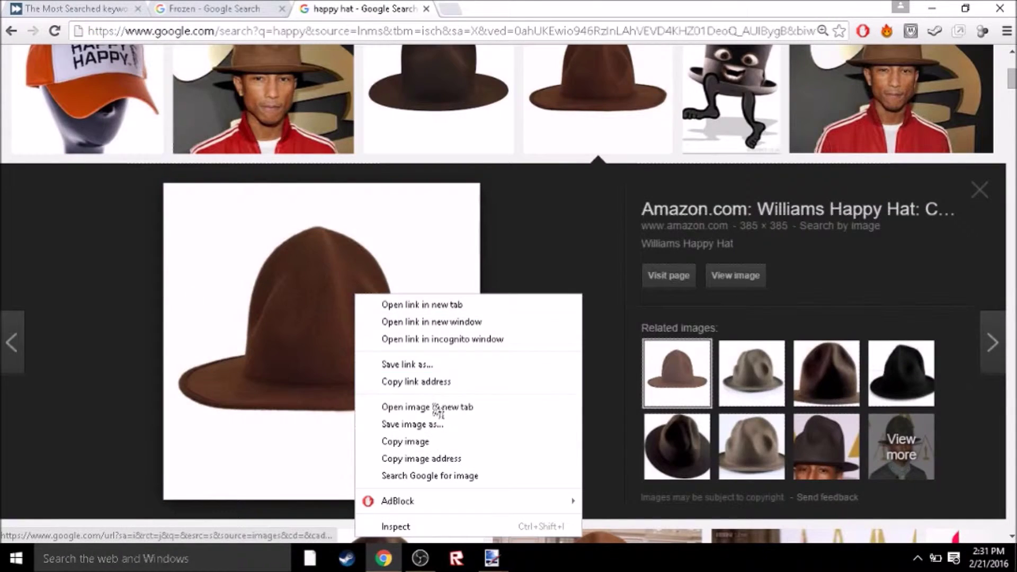
pyautogui.click(405, 441)
# Return to the cinema image in paint.net, paste the hat on a new layer above Frozen and move it beside Olaf's arm
pyautogui.moveTo(492, 557)
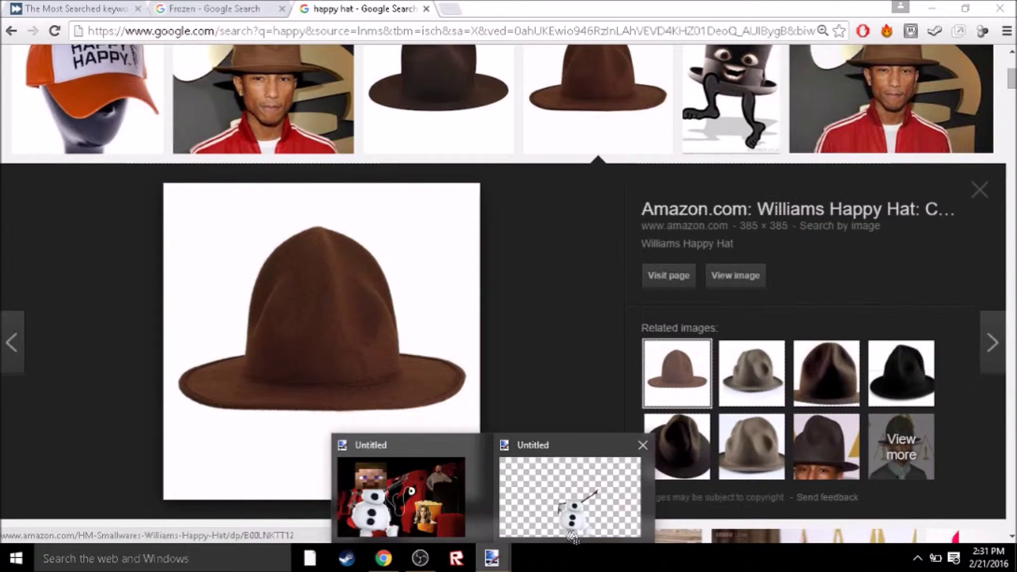
pyautogui.click(381, 498)
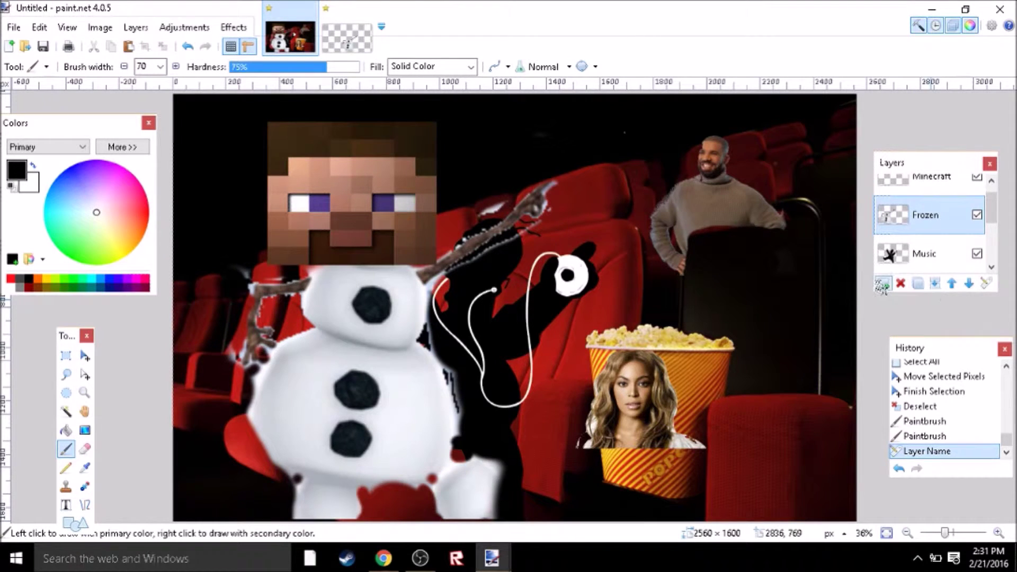
pyautogui.click(884, 283)
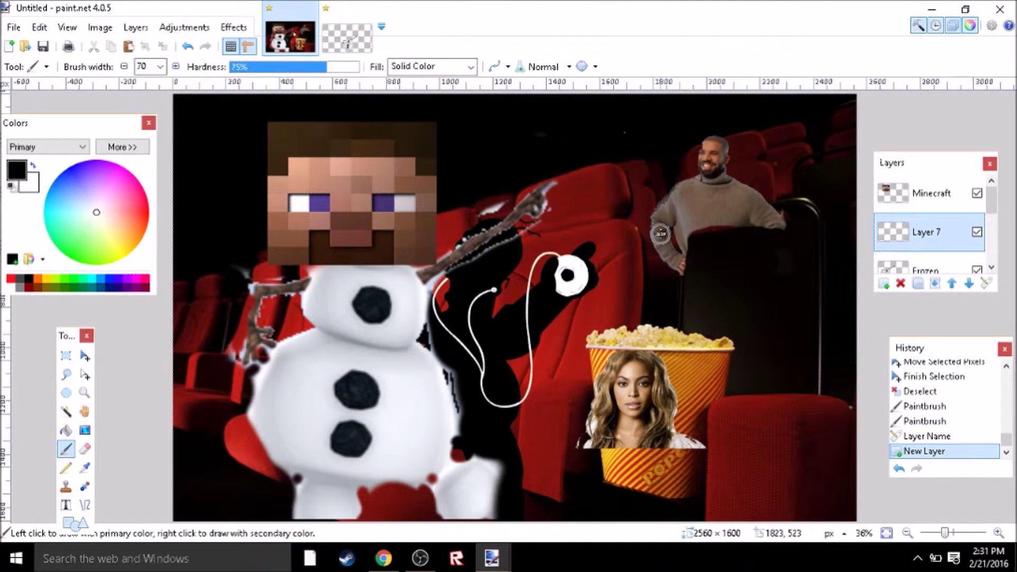
pyautogui.hotkey('ctrl', 'v')
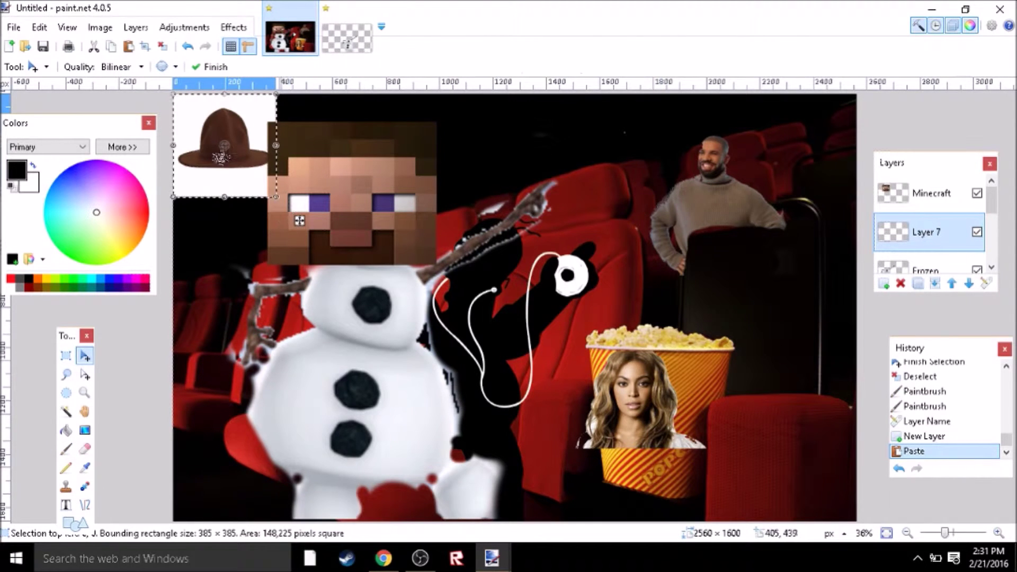
pyautogui.moveTo(218, 164); pyautogui.dragTo(219, 331)
# Remove the hat picture's white background with the Magic Wand at 20% tolerance
pyautogui.click(66, 411)
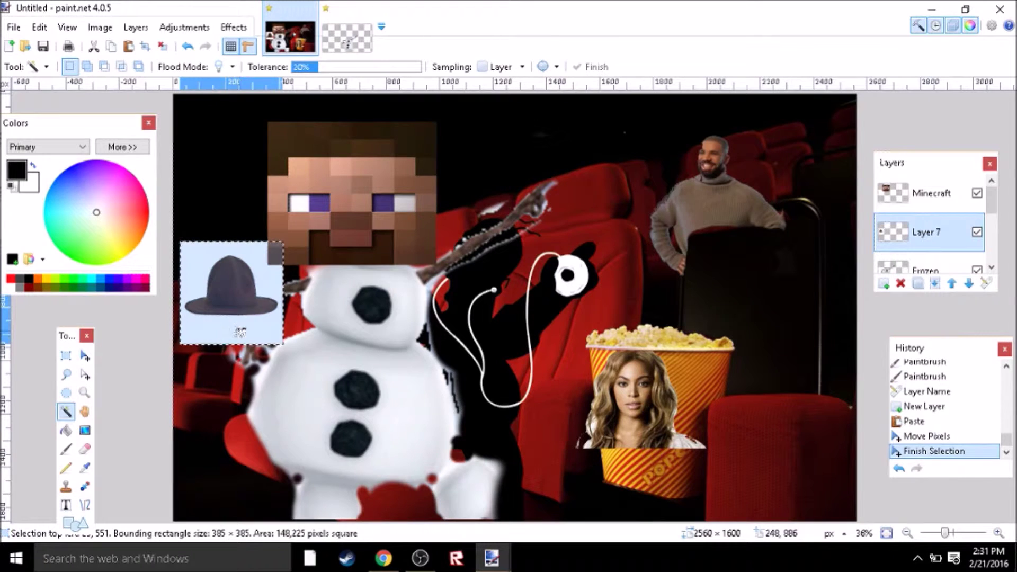
pyautogui.click(244, 338)
pyautogui.press('Delete')
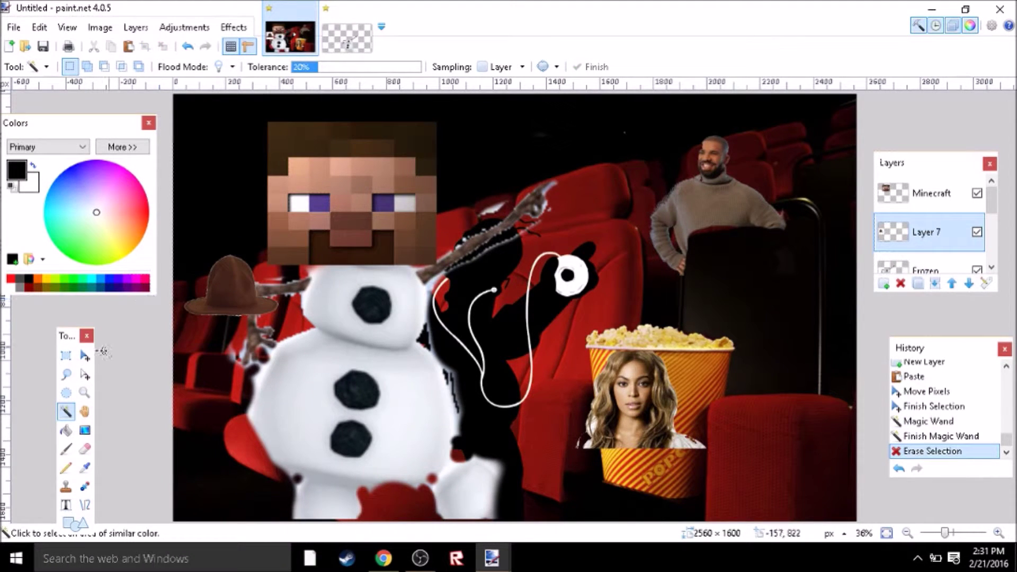
# Select the whole hat layer, move the hat up beside the Minecraft head and enlarge the selection to about 3052 × 1907 pixels
pyautogui.click(85, 356)
pyautogui.hotkey('ctrl', 'a')
pyautogui.moveTo(866, 212); pyautogui.dragTo(875, 212)
pyautogui.moveTo(267, 350); pyautogui.dragTo(263, 251)
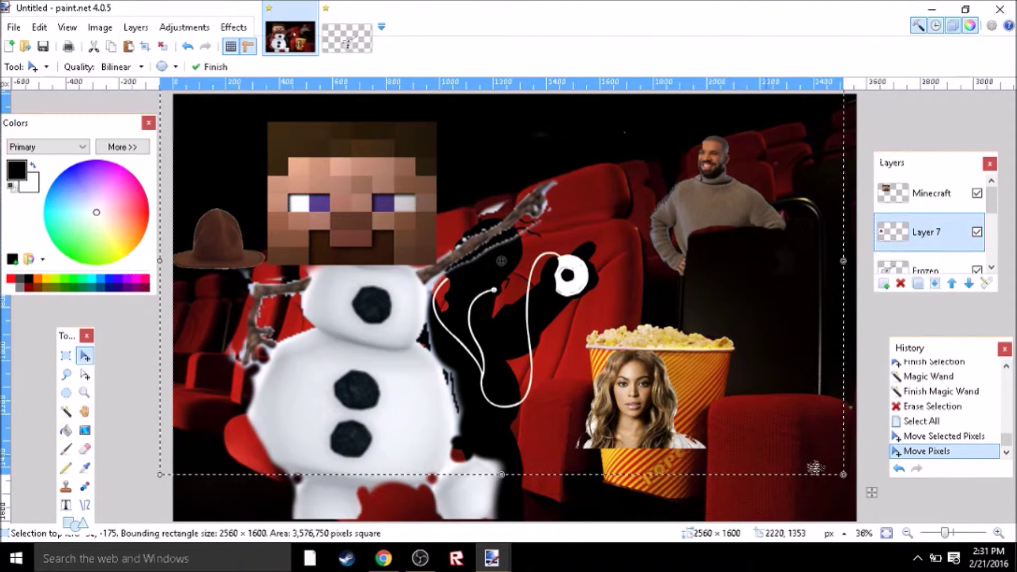
pyautogui.moveTo(846, 478); pyautogui.dragTo(982, 560)
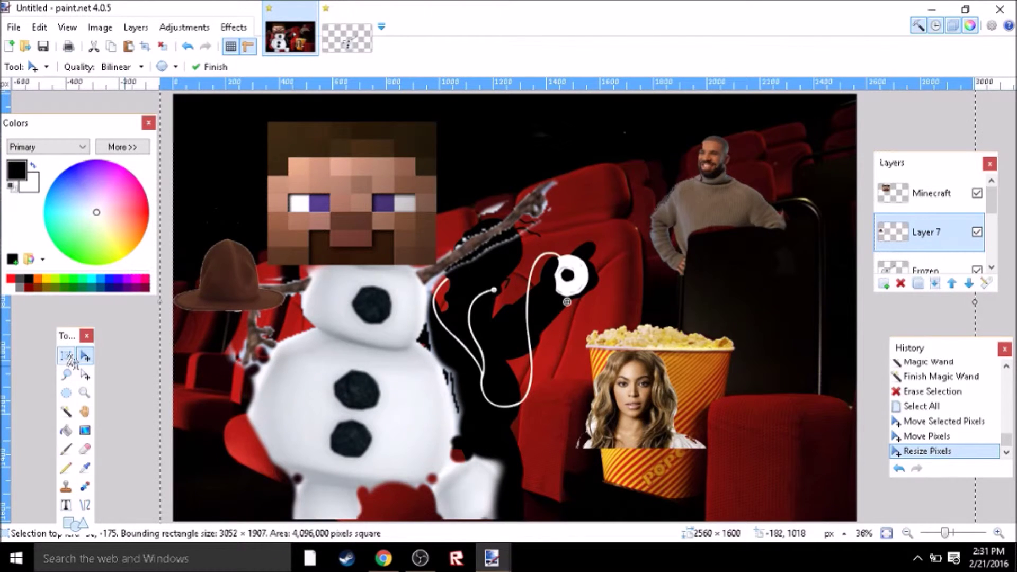
# Select the hat with a rectangle, enlarge it to about 942 × 901 pixels over the Minecraft head and raise its layer above Minecraft
pyautogui.click(67, 356)
pyautogui.moveTo(177, 206); pyautogui.dragTo(211, 321)
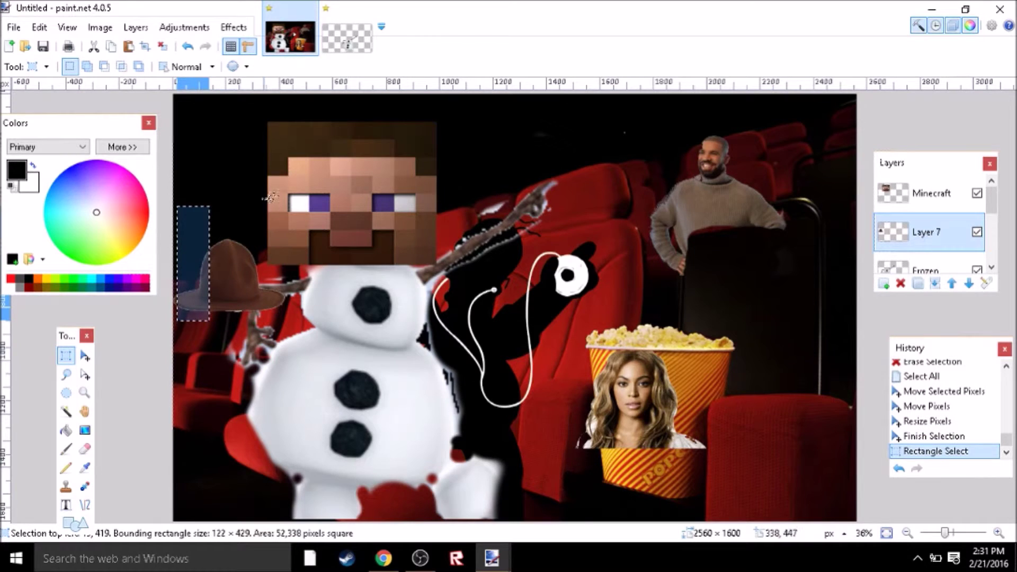
pyautogui.moveTo(263, 202); pyautogui.dragTo(295, 343)
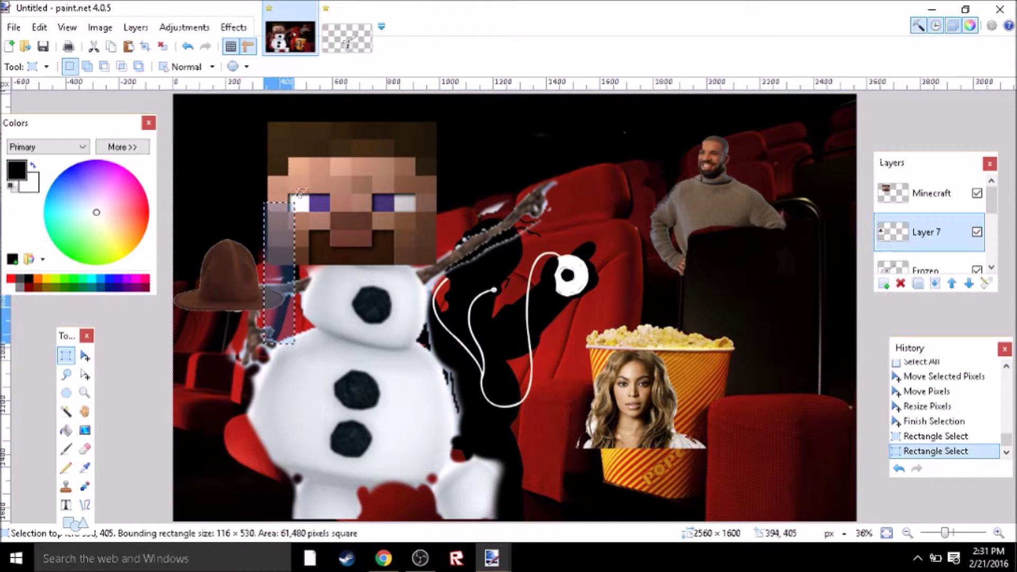
pyautogui.moveTo(308, 202); pyautogui.dragTo(171, 330)
pyautogui.click(85, 356)
pyautogui.moveTo(318, 349); pyautogui.dragTo(521, 238)
pyautogui.hotkey('ctrl', 'pageup')
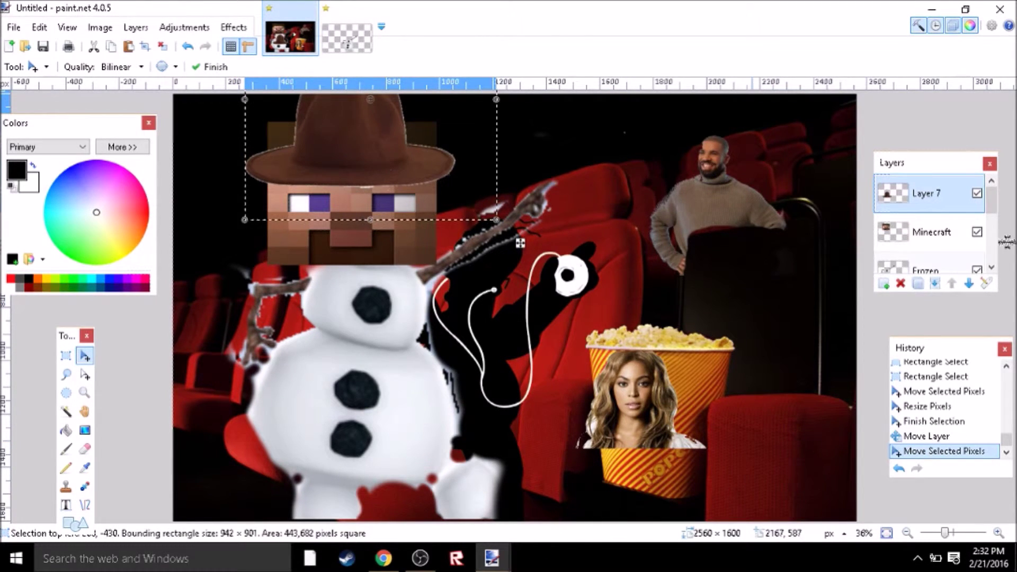
# Select the whole Minecraft layer and shift the head slightly down and to the right on Olaf's body
pyautogui.click(932, 233)
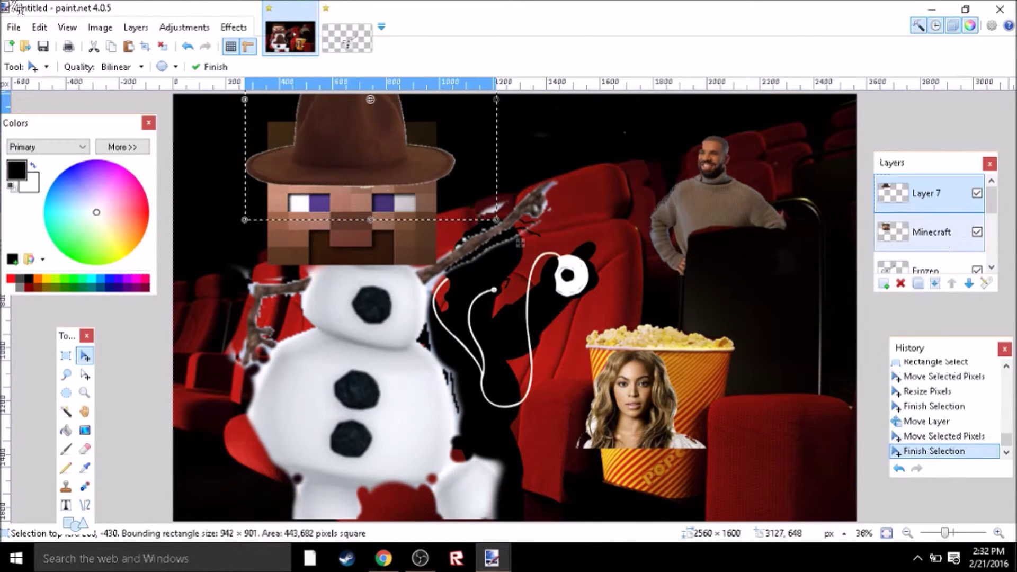
pyautogui.click(163, 47)
pyautogui.hotkey('ctrl', 'a')
pyautogui.moveTo(377, 242); pyautogui.dragTo(391, 268)
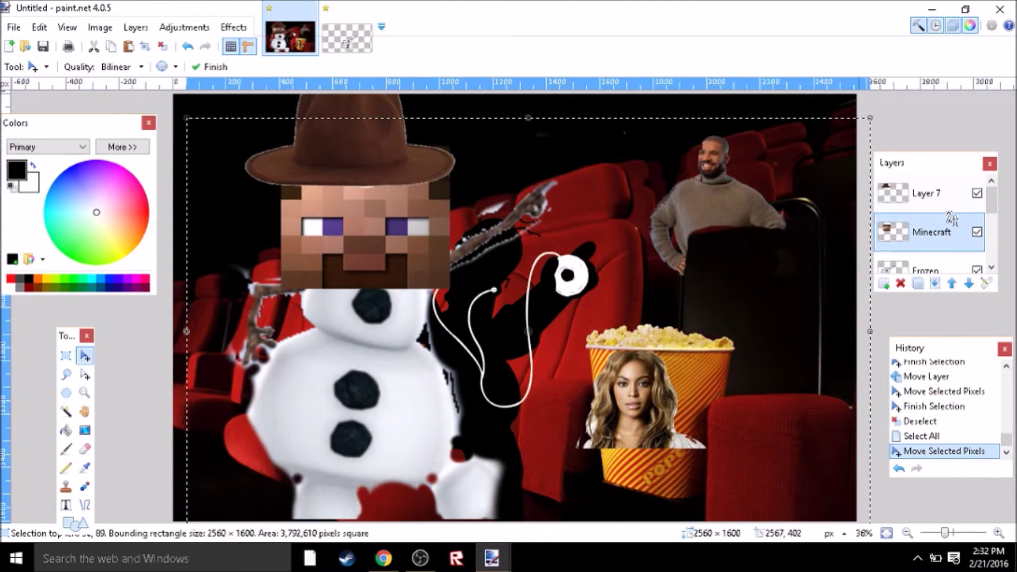
# Select the whole hat layer and shift the hat slightly right over the Minecraft head
pyautogui.click(948, 197)
pyautogui.hotkey('ctrl', 'd')
pyautogui.hotkey('ctrl', 'a')
pyautogui.moveTo(471, 163)
pyautogui.mouseDown()
pyautogui.moveTo(472, 182)
pyautogui.moveTo(470, 161)
pyautogui.moveTo(483, 162)
pyautogui.mouseUp()
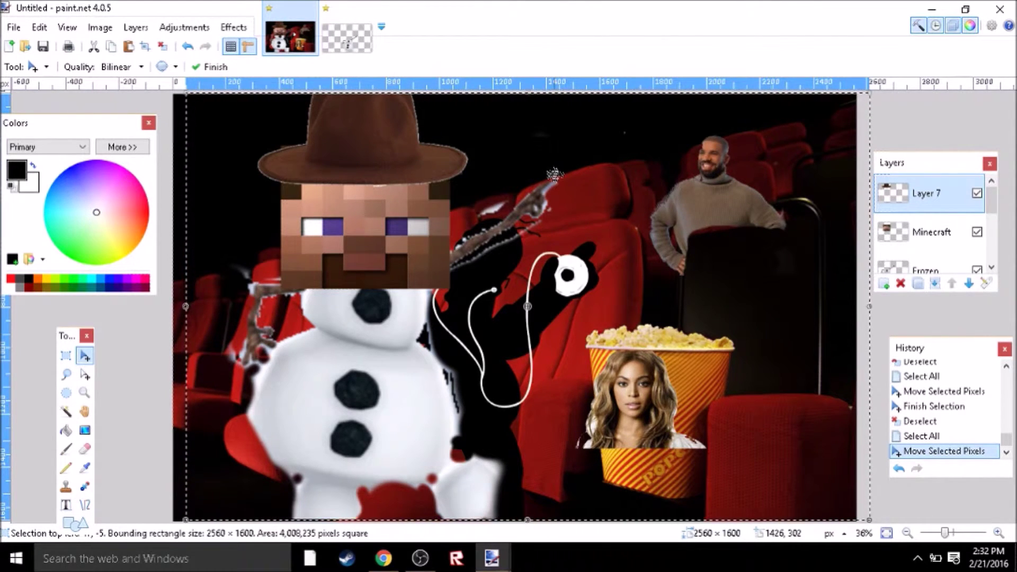
# Delete the enlarged hat's layer, then paste the original hat picture on a new layer over the Minecraft face
pyautogui.click(900, 284)
pyautogui.click(882, 283)
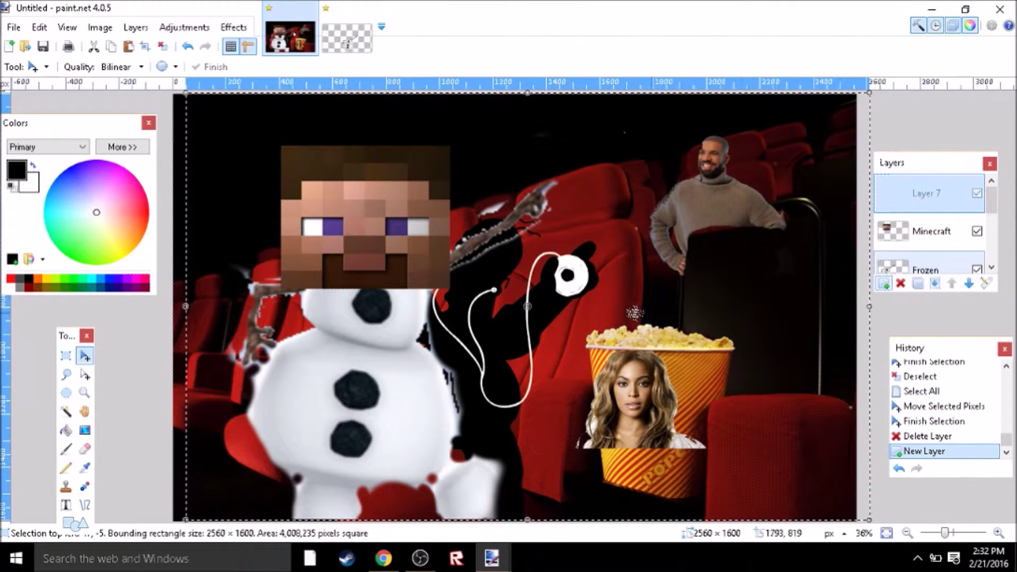
pyautogui.hotkey('ctrl', 'v')
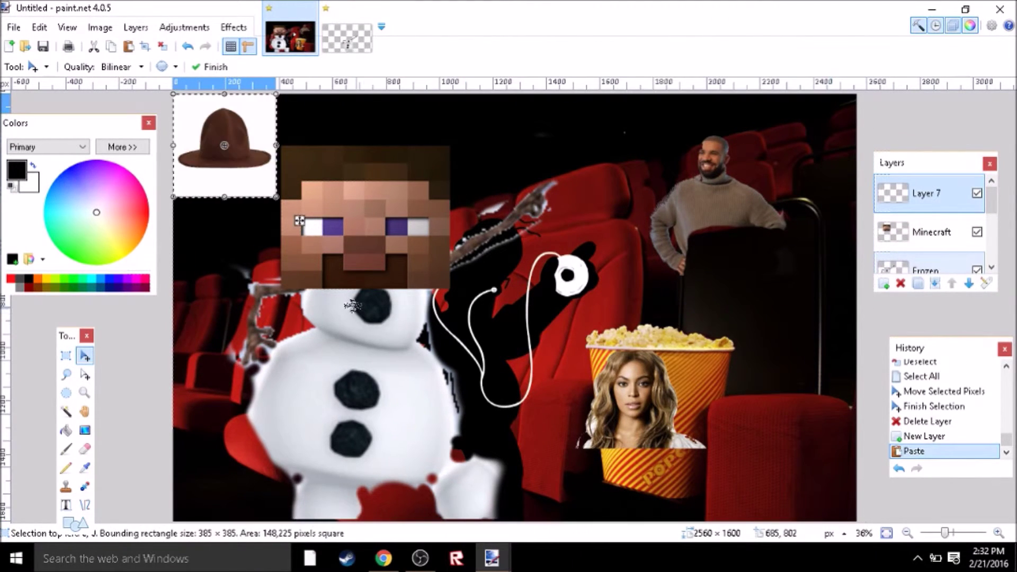
pyautogui.moveTo(262, 168); pyautogui.dragTo(401, 235)
# Remove the pasted hat's white background with the Magic Wand at 20% tolerance
pyautogui.click(66, 412)
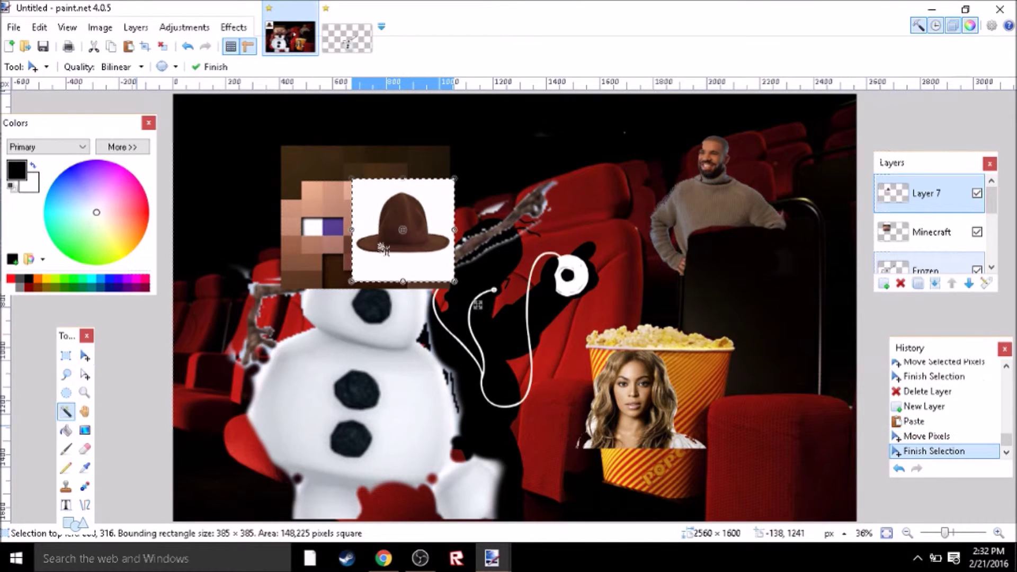
pyautogui.click(416, 264)
pyautogui.press('Delete')
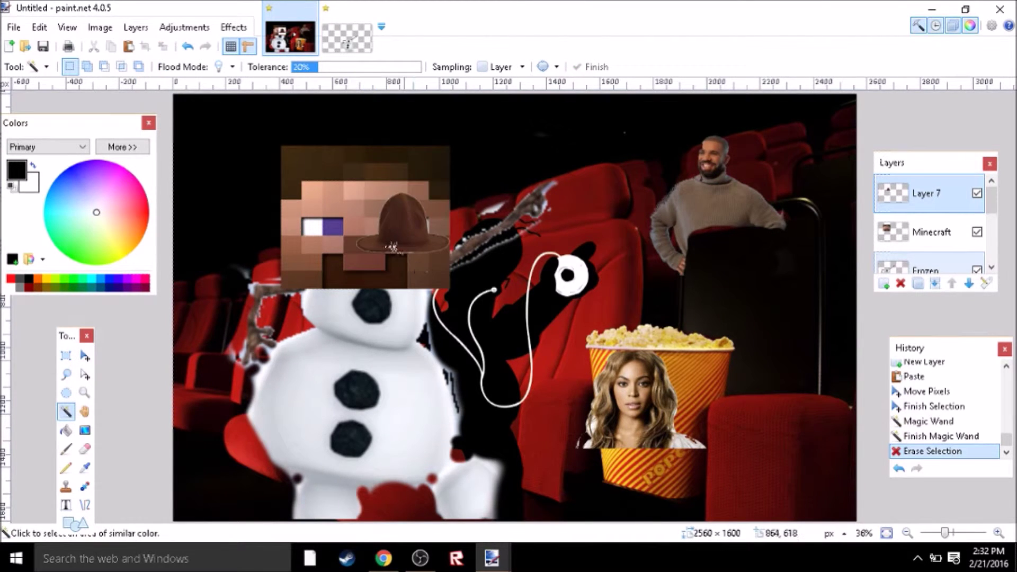
# Move the hat toward the middle of the face, then enlarge a rectangular selection around it to about 881 × 594 pixels
pyautogui.click(85, 356)
pyautogui.hotkey('ctrl', 'a')
pyautogui.moveTo(451, 245); pyautogui.dragTo(393, 223)
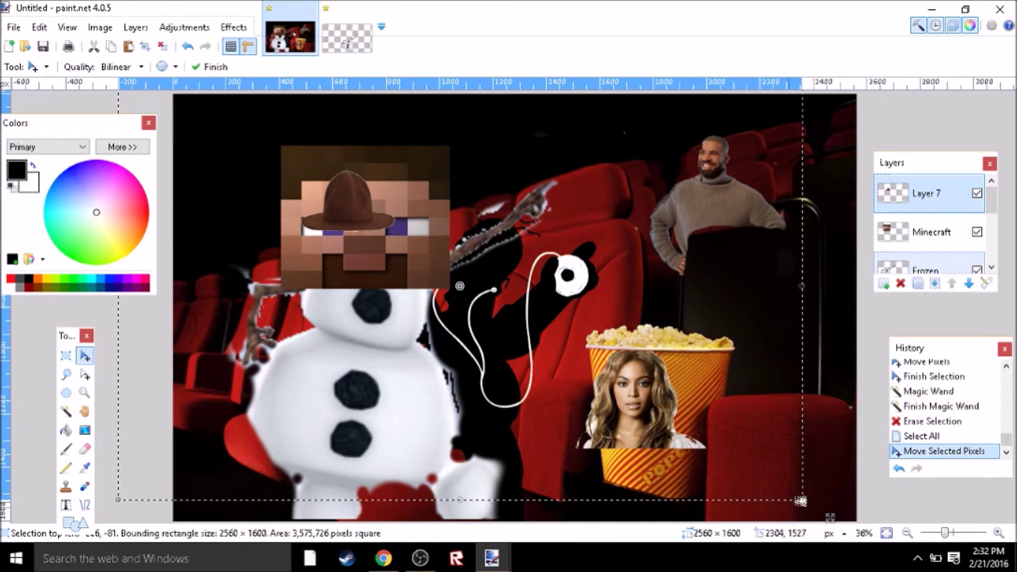
pyautogui.click(66, 356)
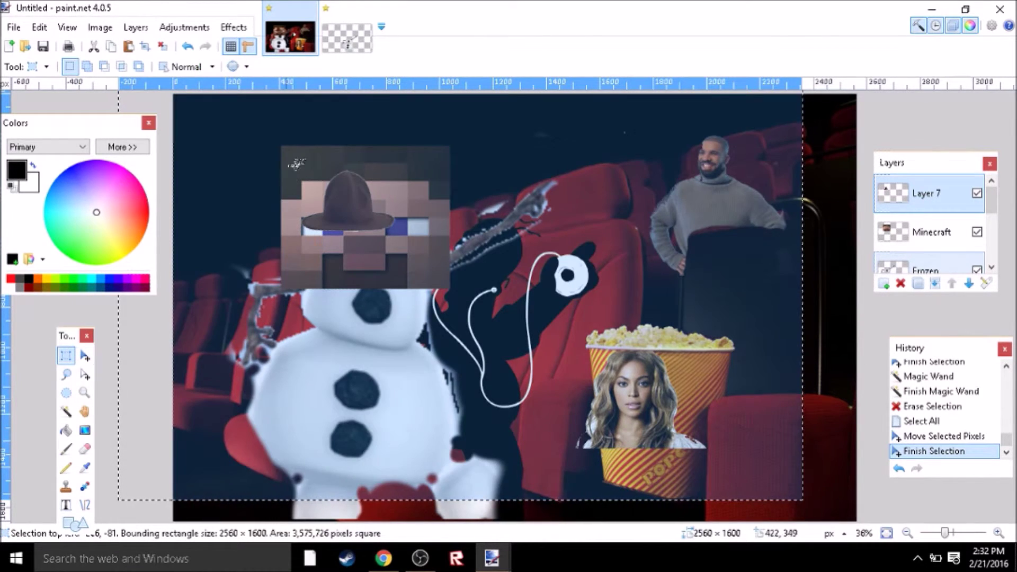
pyautogui.moveTo(286, 159); pyautogui.dragTo(414, 245)
pyautogui.click(84, 356)
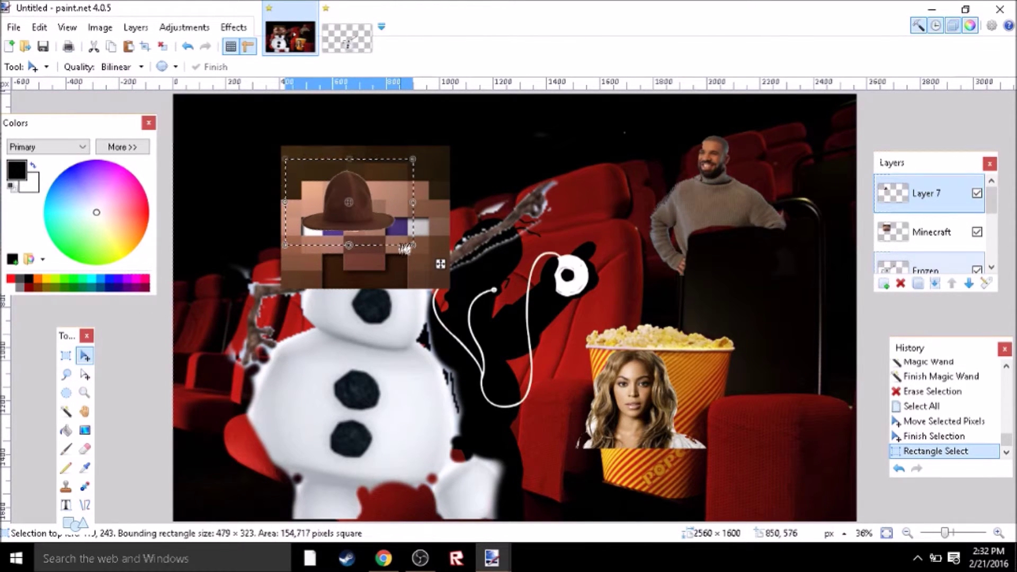
pyautogui.moveTo(409, 249); pyautogui.dragTo(486, 288)
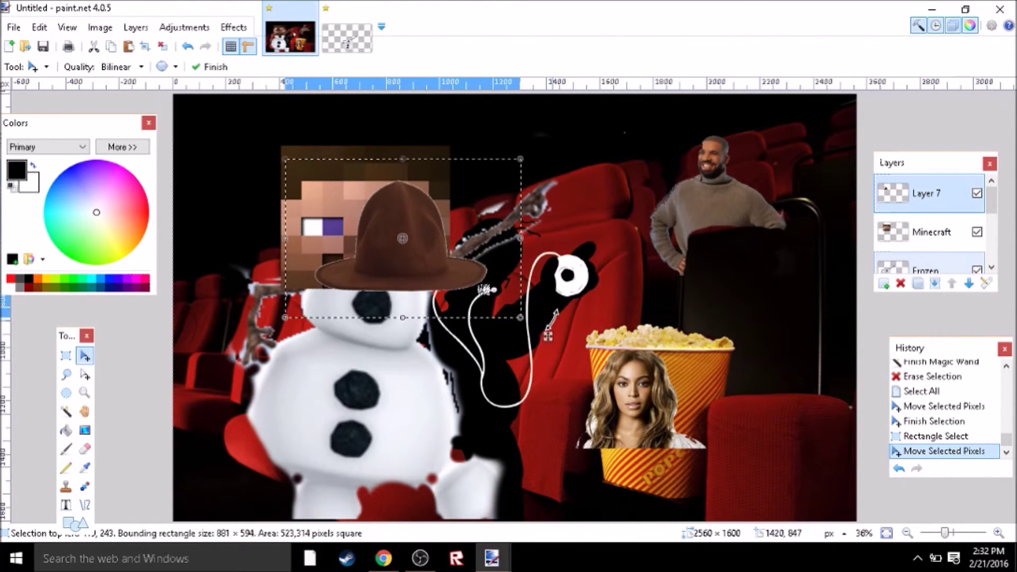
# Place the hat on top of the Minecraft head, stretch its selection to about 1395 × 767 pixels and deselect it
pyautogui.moveTo(422, 201); pyautogui.dragTo(378, 116)
pyautogui.moveTo(476, 154); pyautogui.dragTo(545, 154)
pyautogui.moveTo(241, 153); pyautogui.dragTo(165, 155)
pyautogui.moveTo(362, 234); pyautogui.dragTo(362, 281)
pyautogui.moveTo(391, 188); pyautogui.dragTo(394, 179)
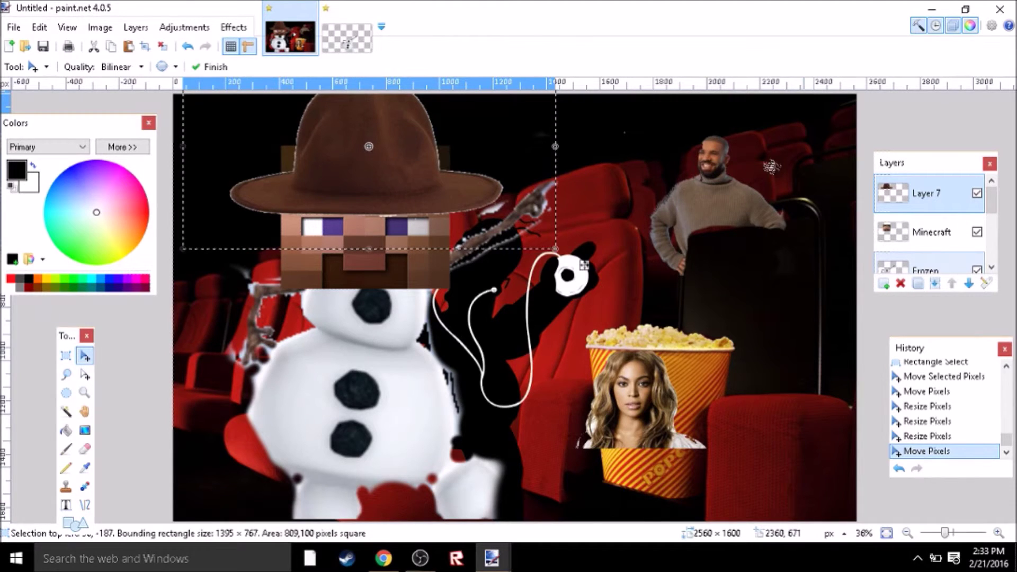
pyautogui.click(210, 67)
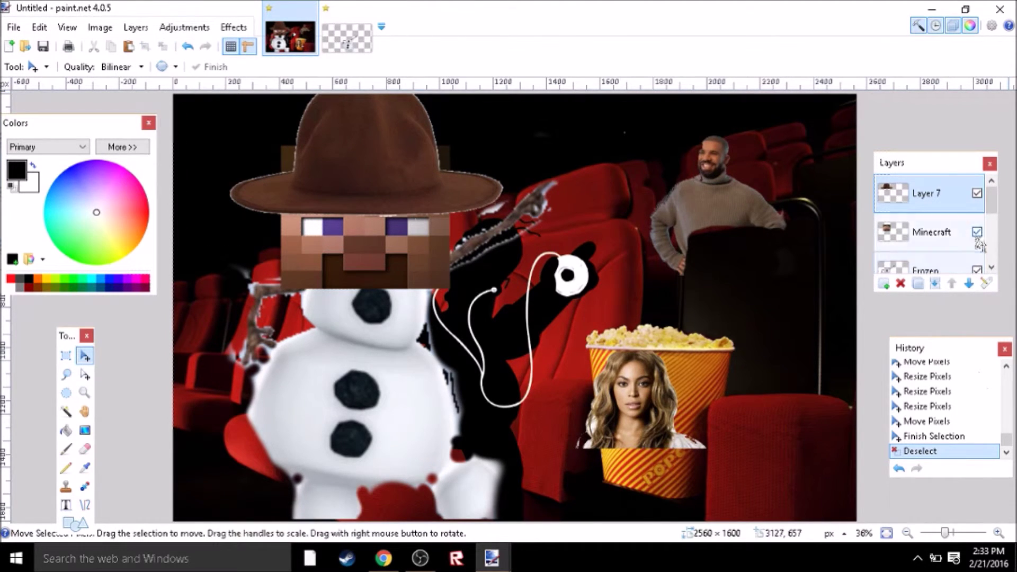
# Erase the Minecraft head's upper corners that stick out beside the hat, using the Eraser at brush width 70
pyautogui.click(937, 236)
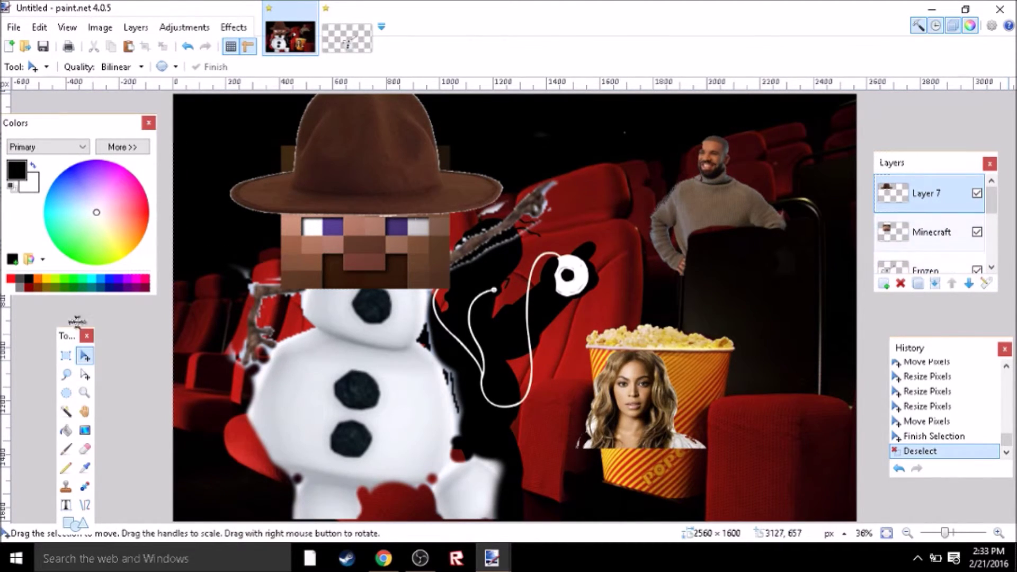
pyautogui.click(84, 449)
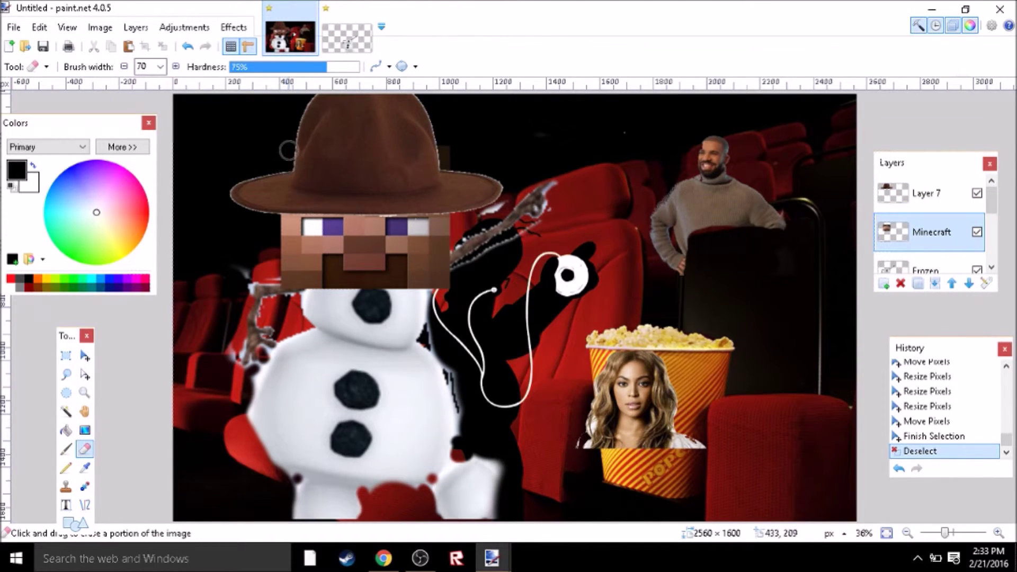
pyautogui.moveTo(288, 150); pyautogui.dragTo(413, 145)
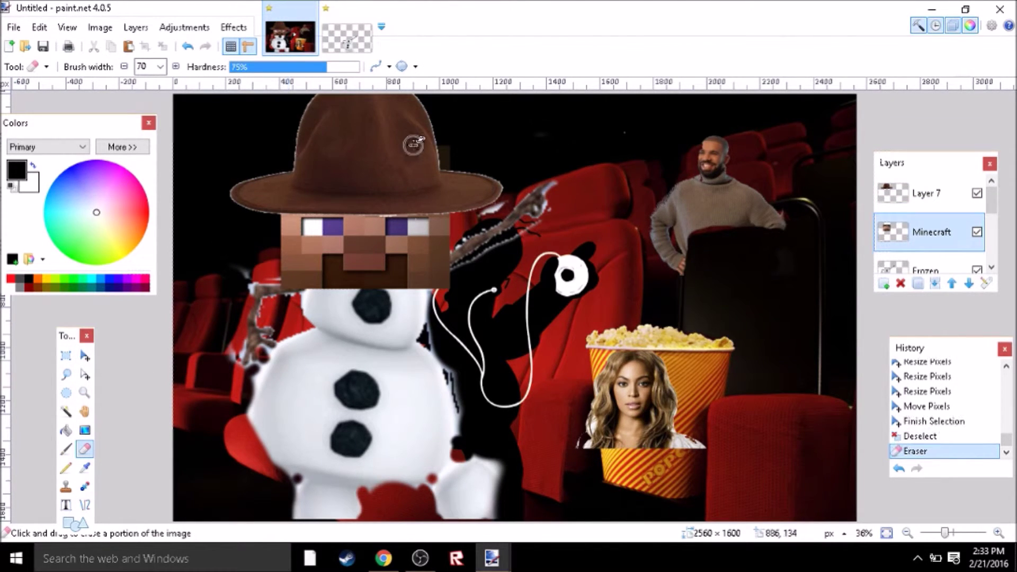
pyautogui.click(444, 156)
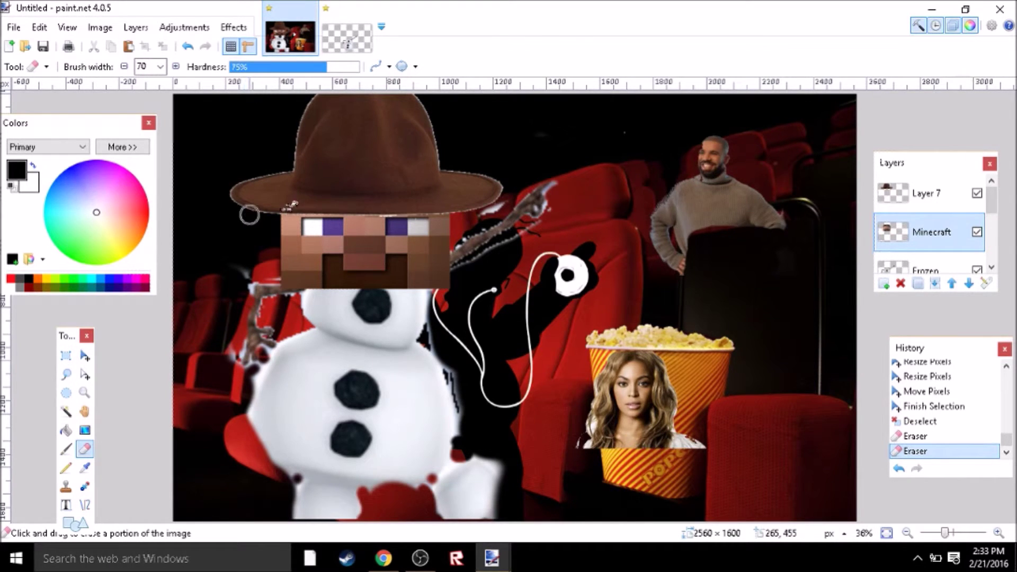
# Rename the hat's layer to "happy"
pyautogui.click(927, 193)
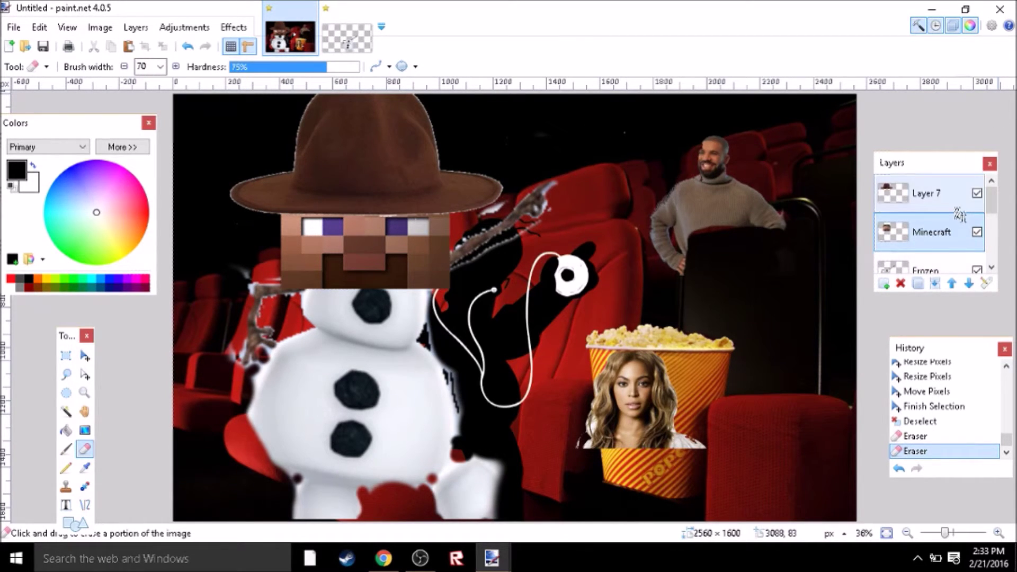
pyautogui.click(986, 284)
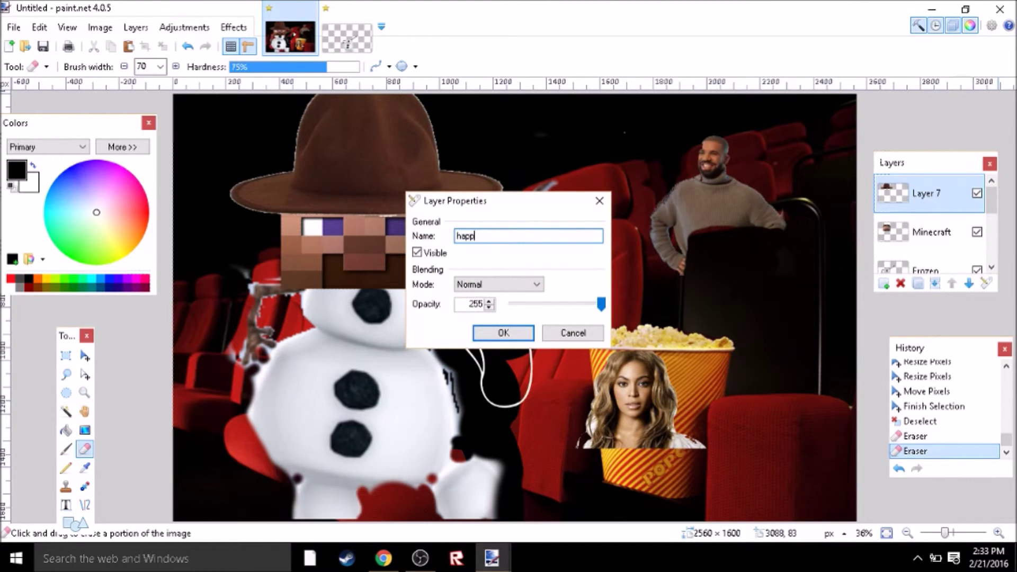
pyautogui.click(483, 334)
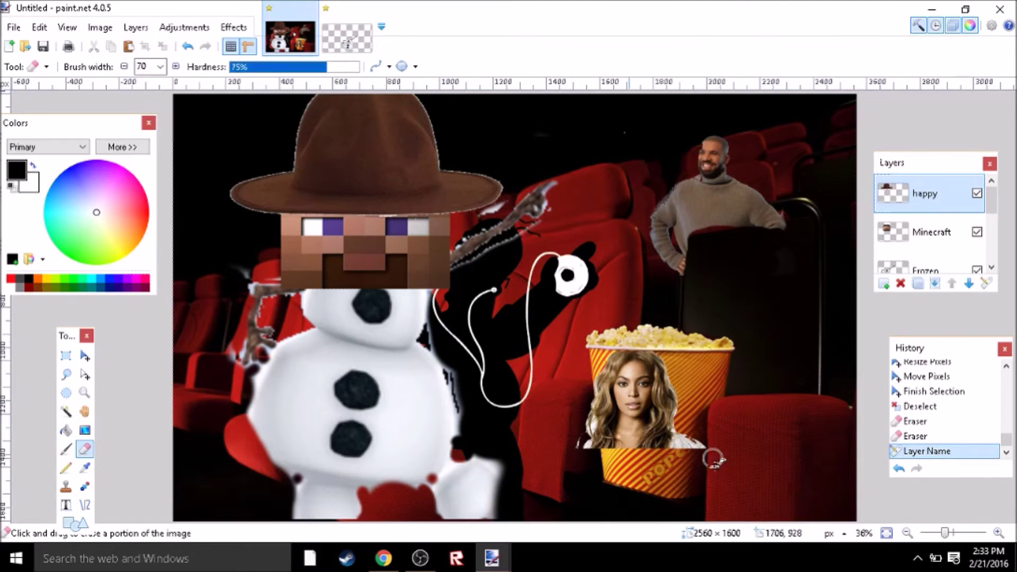
# Switch to Chrome to check the keyword list and image search pages, then return to paint.net
pyautogui.moveTo(403, 562)
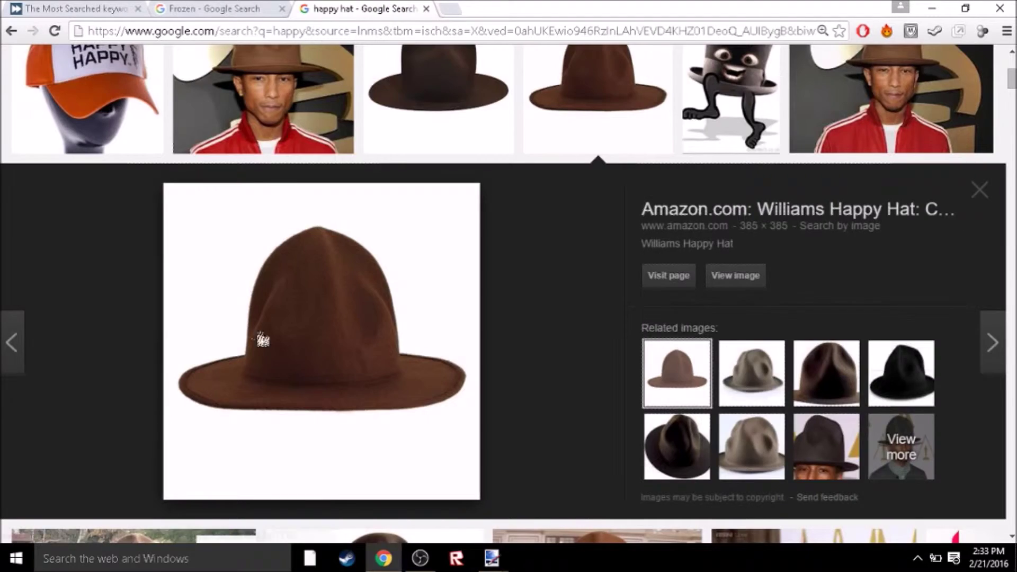
pyautogui.click(402, 563)
pyautogui.click(216, 11)
pyautogui.click(72, 8)
pyautogui.click(256, 8)
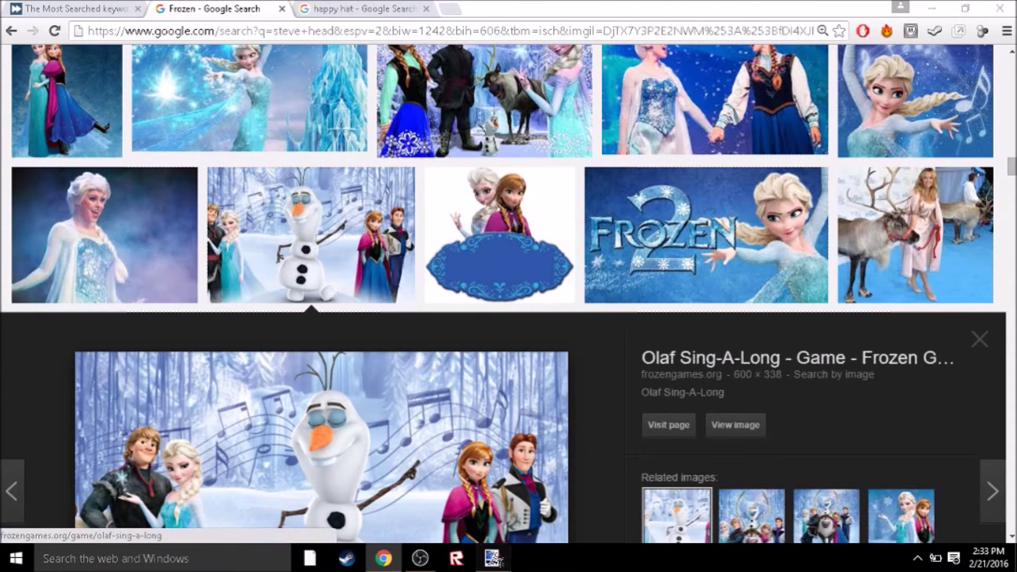
pyautogui.moveTo(493, 558)
pyautogui.click(414, 492)
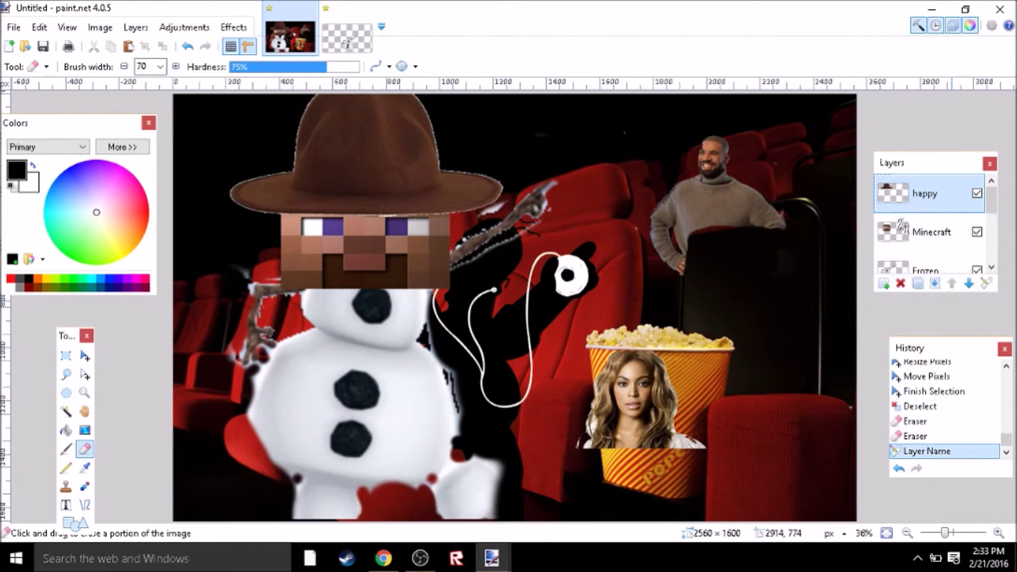
# Add a new layer and write "YOUTUBE" on it in Calibri size 192 across Olaf's upper body
pyautogui.click(885, 283)
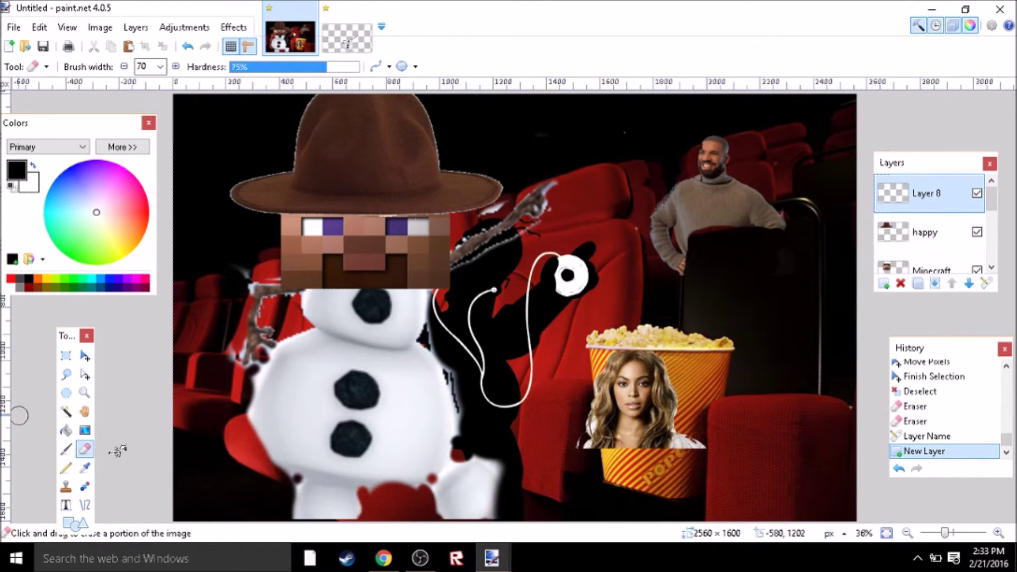
pyautogui.click(66, 505)
pyautogui.click(243, 286)
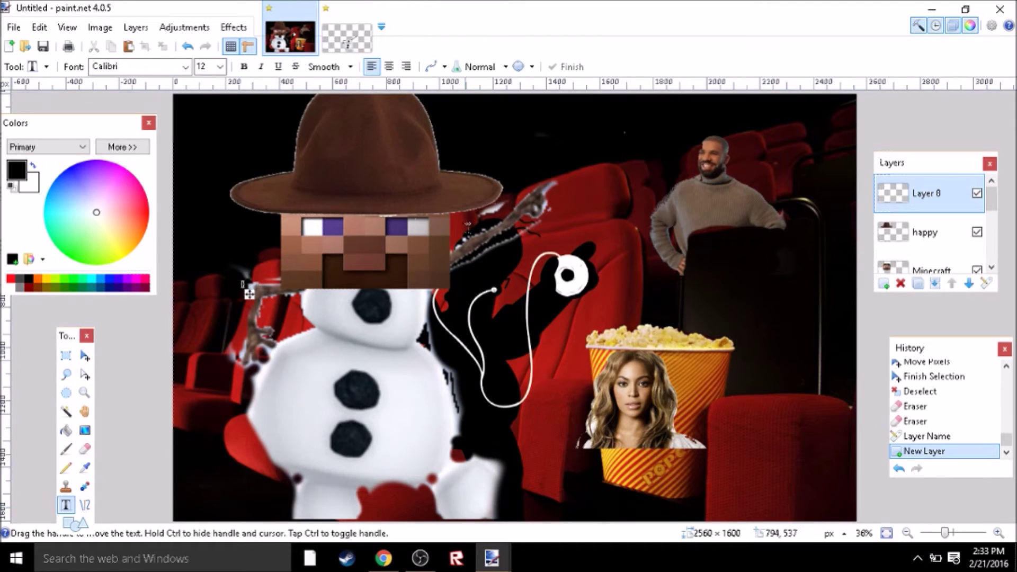
pyautogui.click(219, 66)
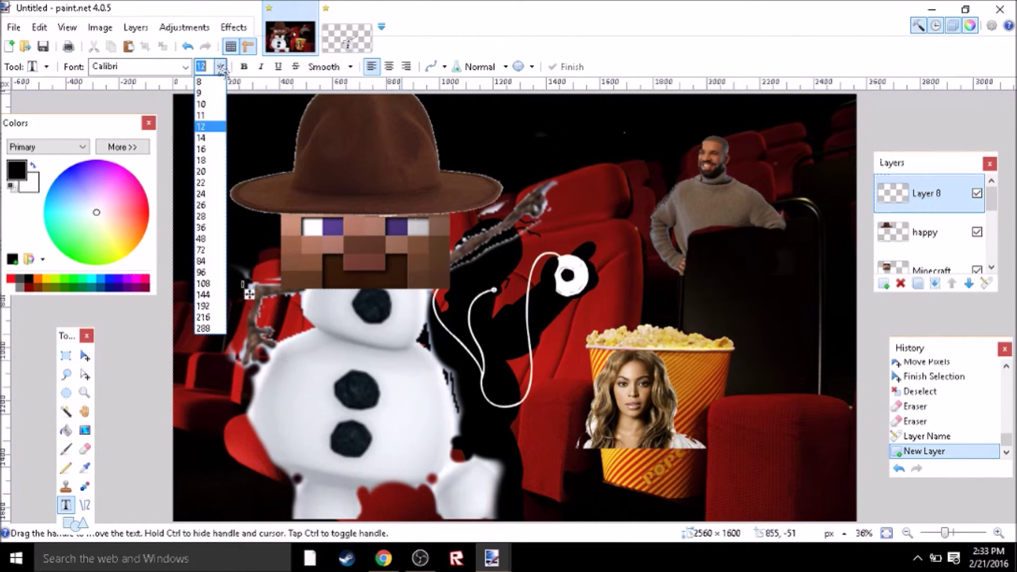
pyautogui.click(209, 324)
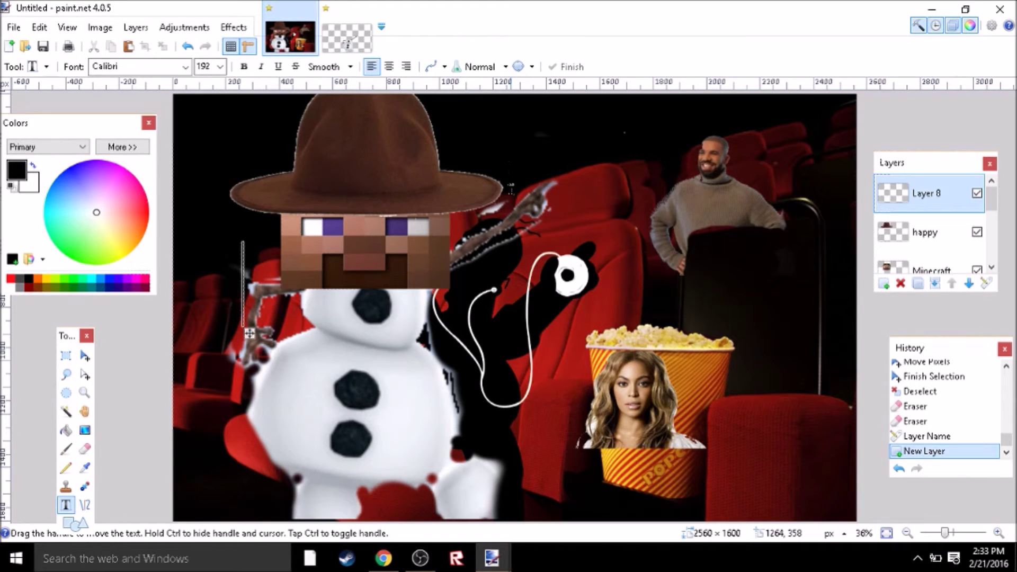
pyautogui.write('YOUTUB')
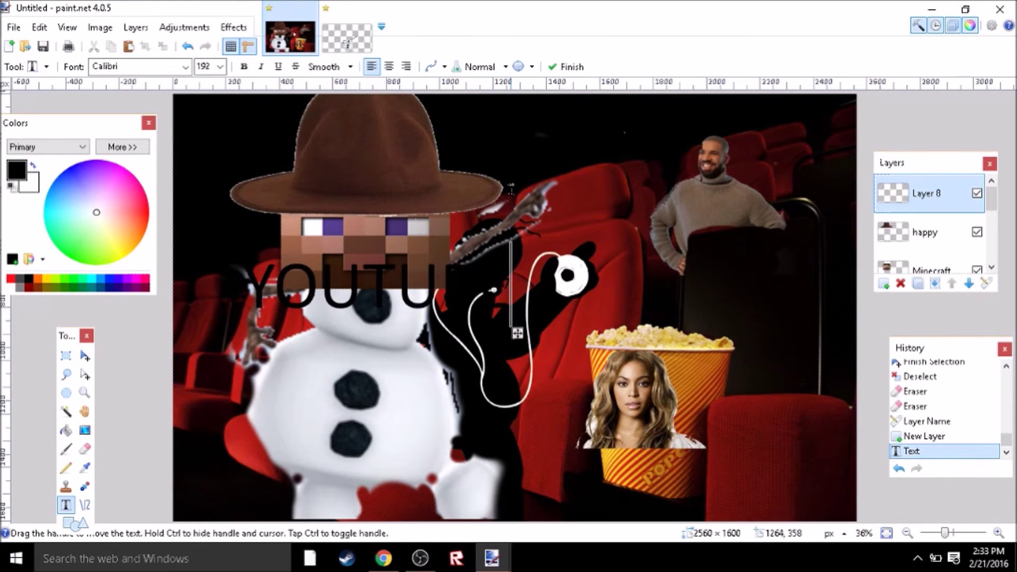
pyautogui.write('E')
# Make the YOUTUBE text red, bold and size 288, and move it toward the middle of the image
pyautogui.moveTo(93, 216); pyautogui.dragTo(206, 207)
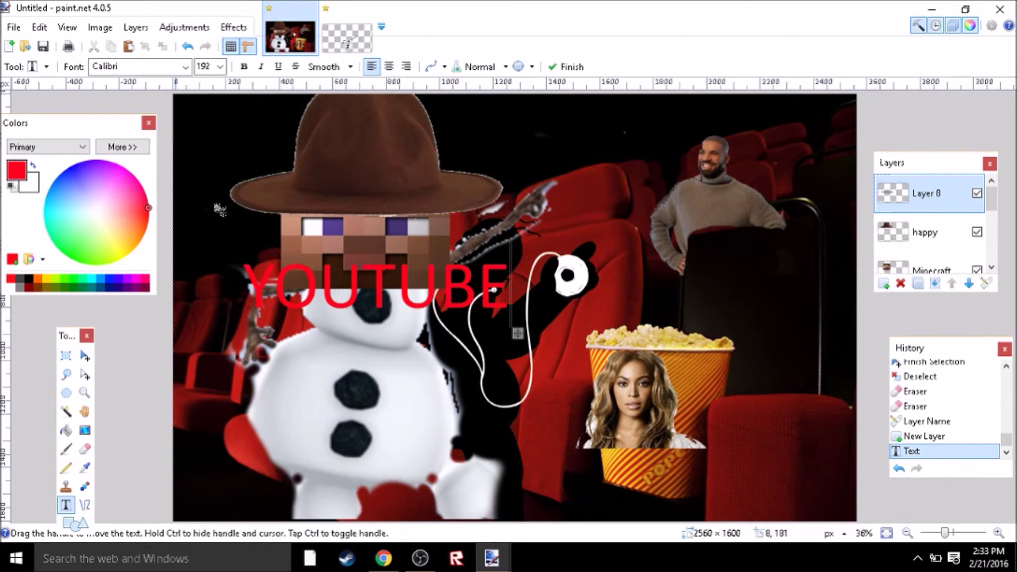
pyautogui.click(220, 66)
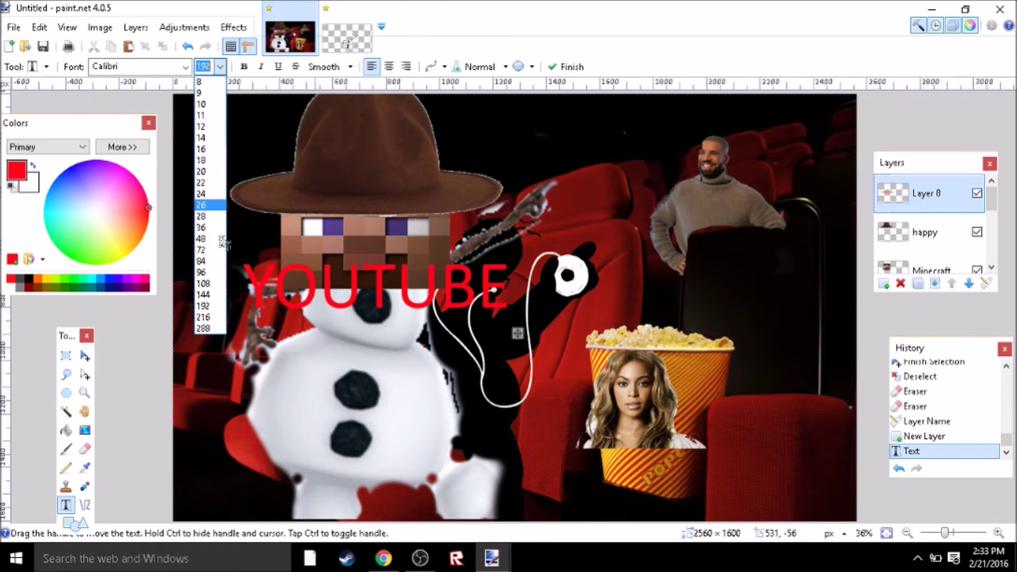
pyautogui.click(204, 328)
pyautogui.click(243, 67)
pyautogui.moveTo(662, 356); pyautogui.dragTo(732, 363)
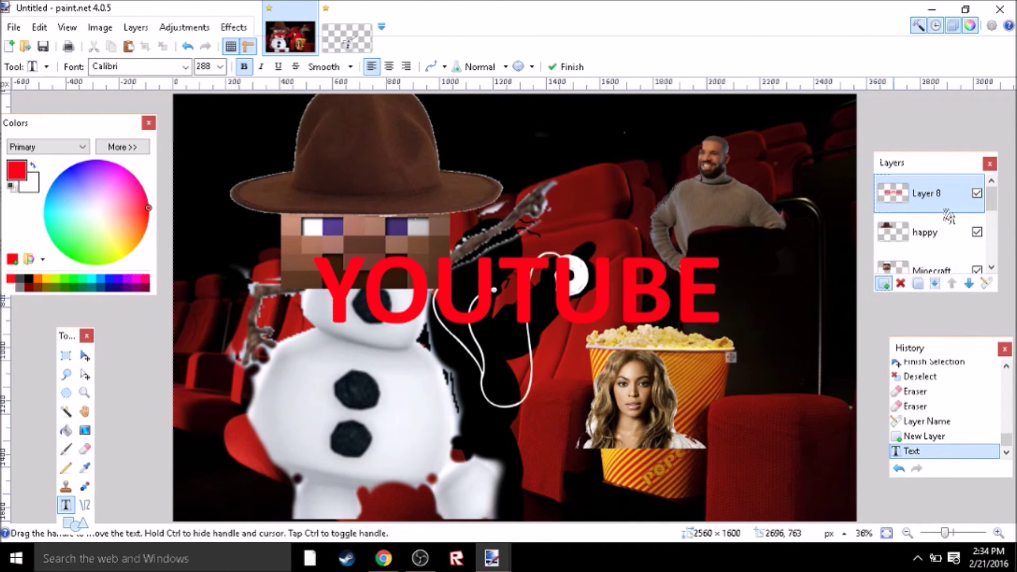
# Add a layer beneath the text and draw a near-white rectangle about 922 pixels wide behind "TUBE" at brush width 70
pyautogui.click(883, 284)
pyautogui.click(969, 283)
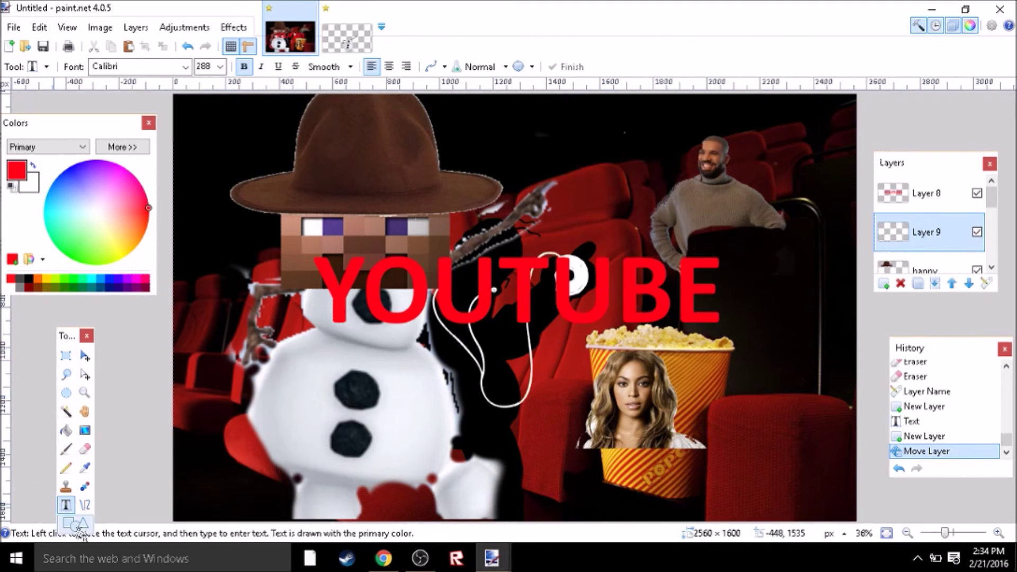
pyautogui.press('o')
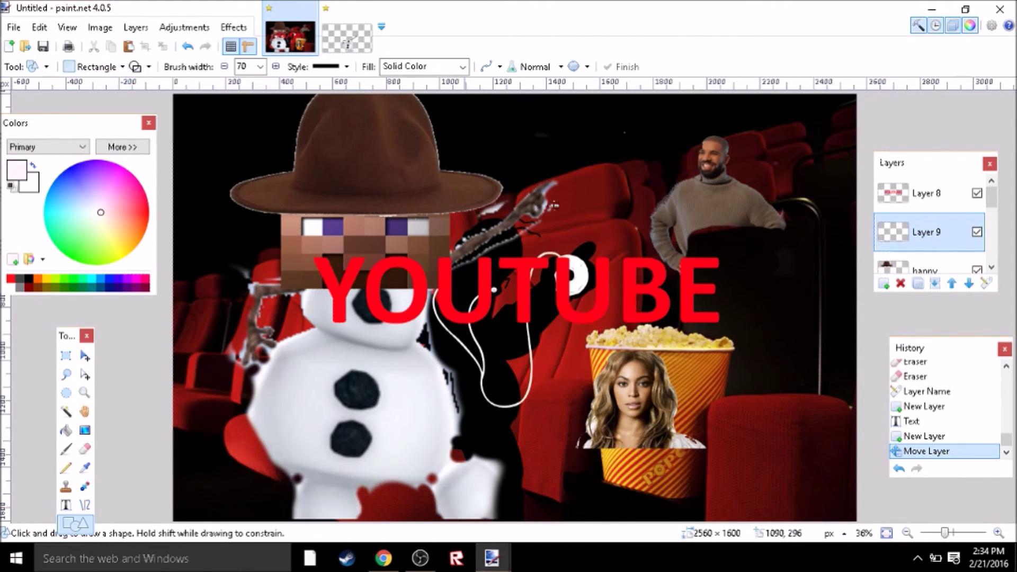
pyautogui.moveTo(493, 246)
pyautogui.mouseDown()
pyautogui.moveTo(519, 282)
pyautogui.moveTo(740, 344)
pyautogui.mouseUp()
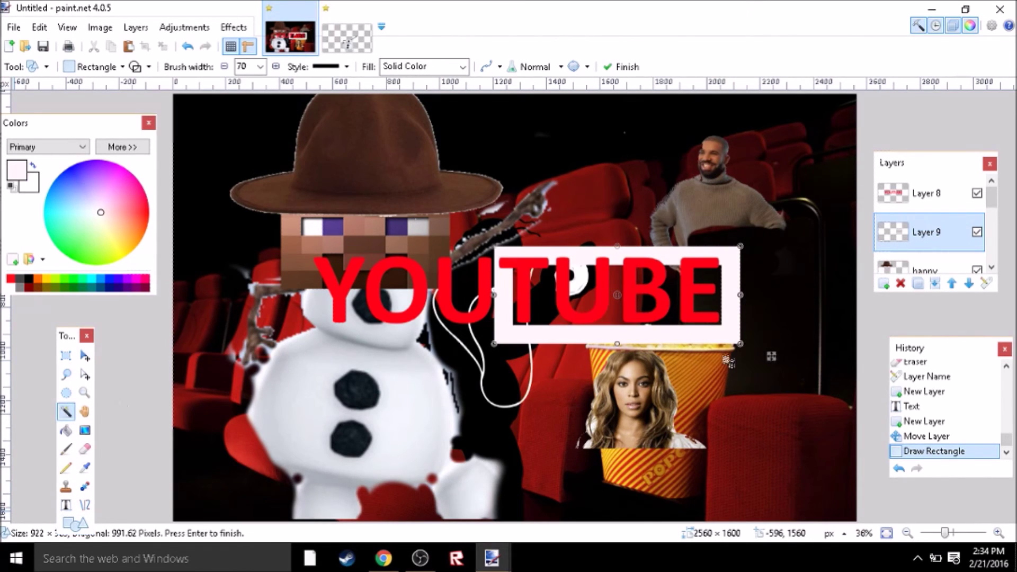
# Select the rectangle's empty interior with the Magic Wand, fill it with the same near-white colour and deselect it
pyautogui.click(66, 412)
pyautogui.click(617, 315)
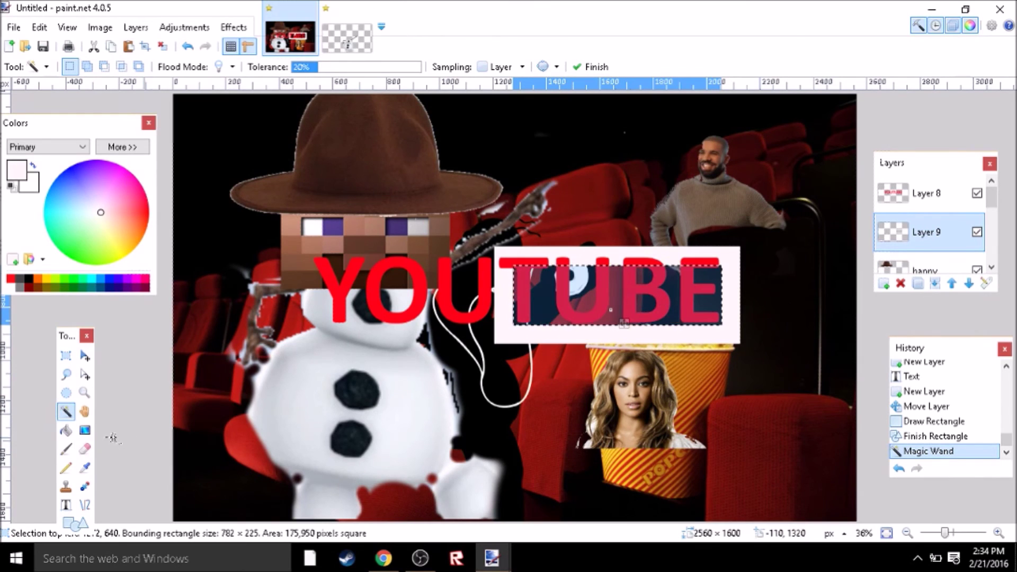
pyautogui.click(65, 430)
pyautogui.click(614, 298)
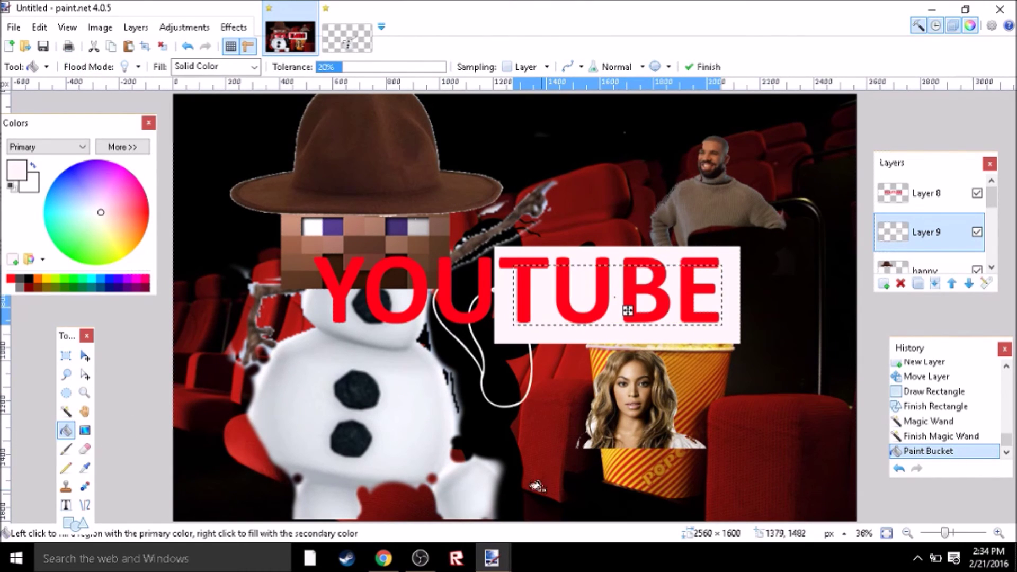
pyautogui.click(163, 46)
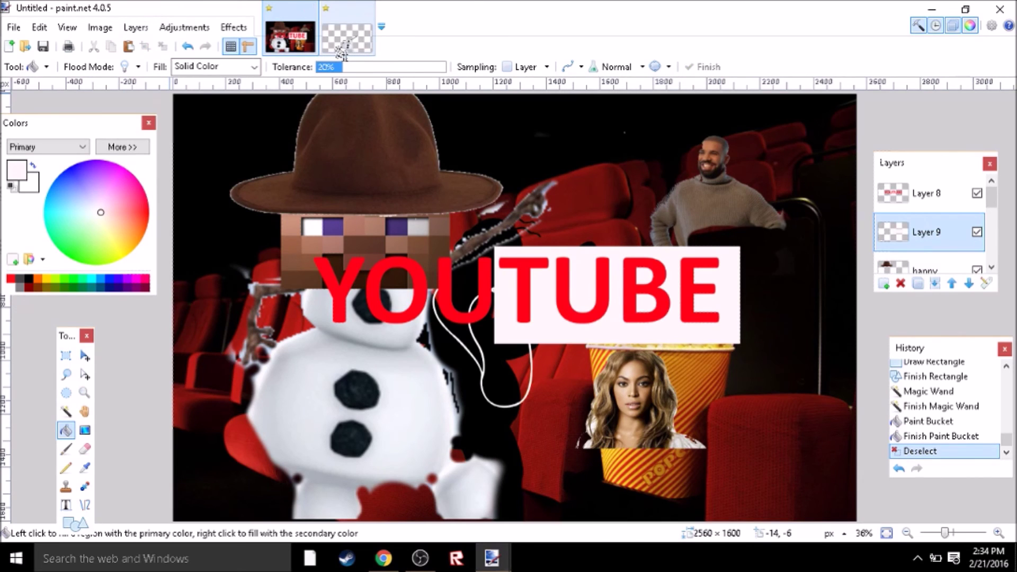